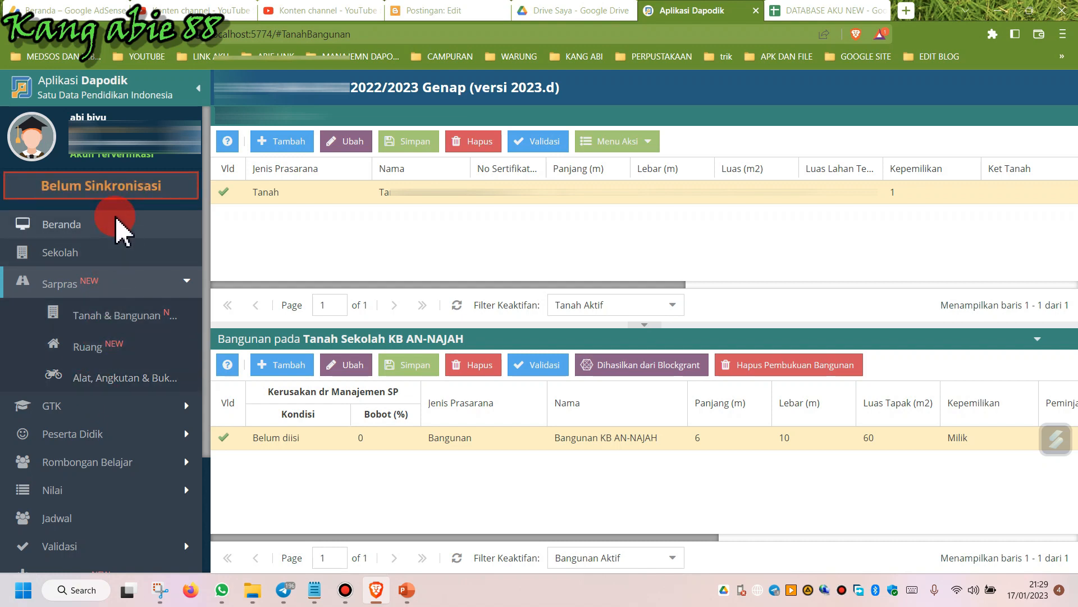
Browse the Tanah & Bangunan and Ruang pages to review the land, building and room records.
left_click(114, 320)
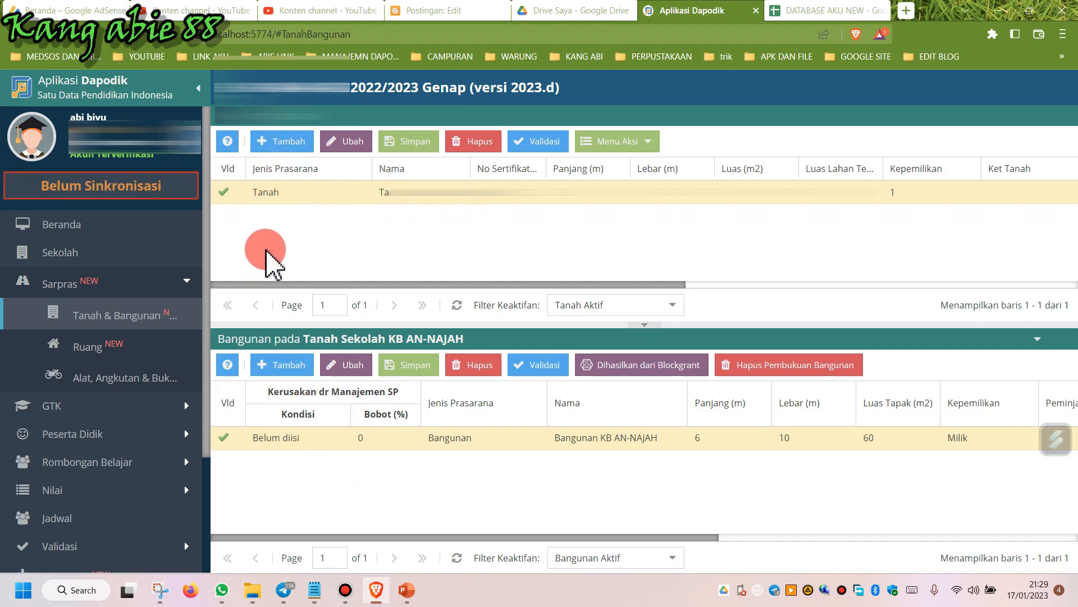
left_click(313, 197)
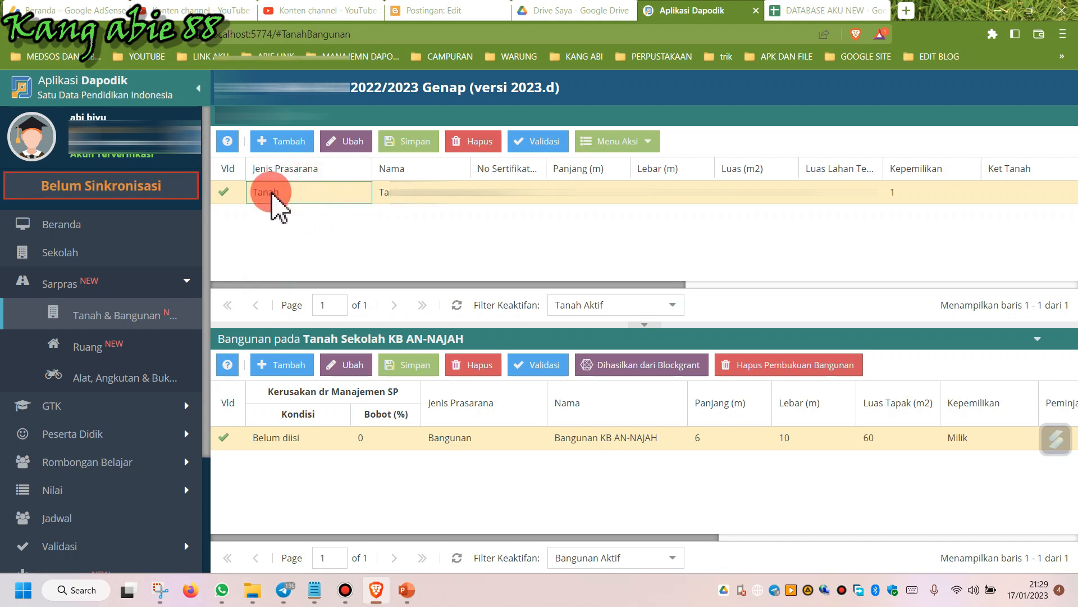
left_click(458, 559)
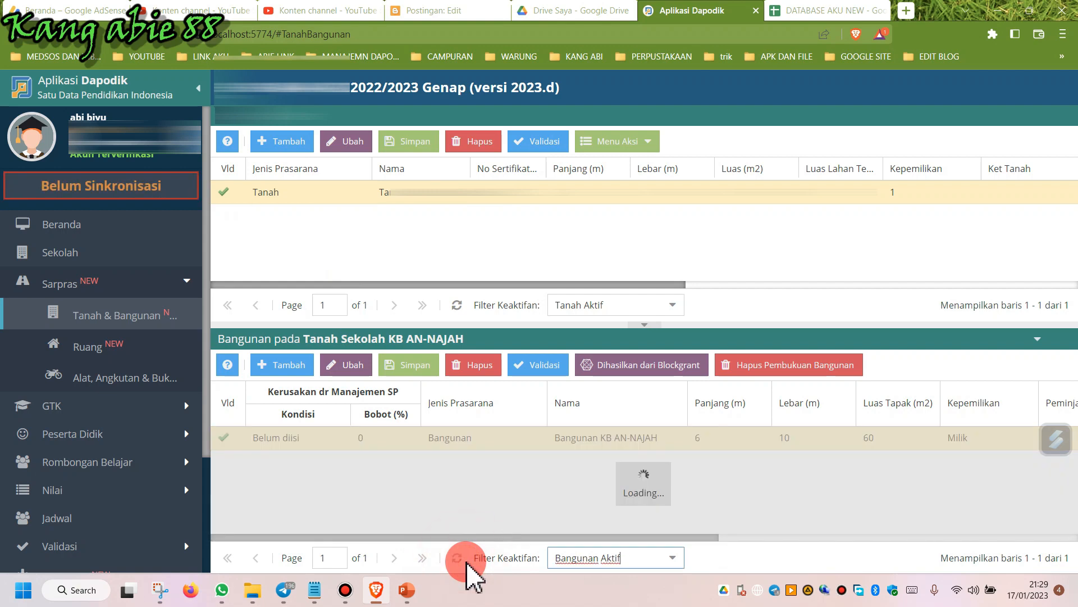
left_click(279, 436)
left_click(104, 347)
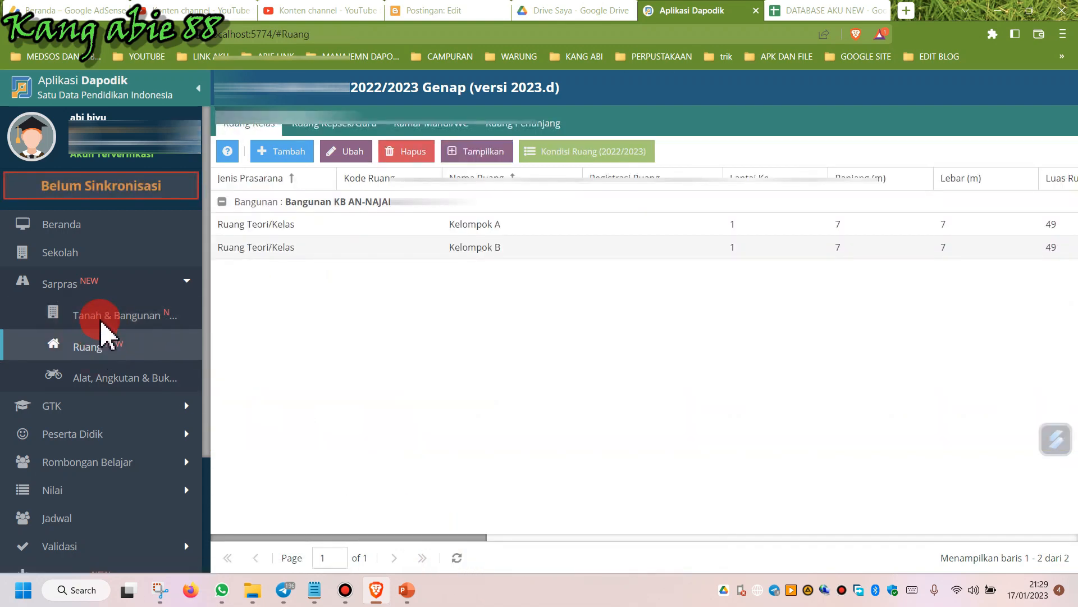
left_click(105, 315)
left_click(473, 213)
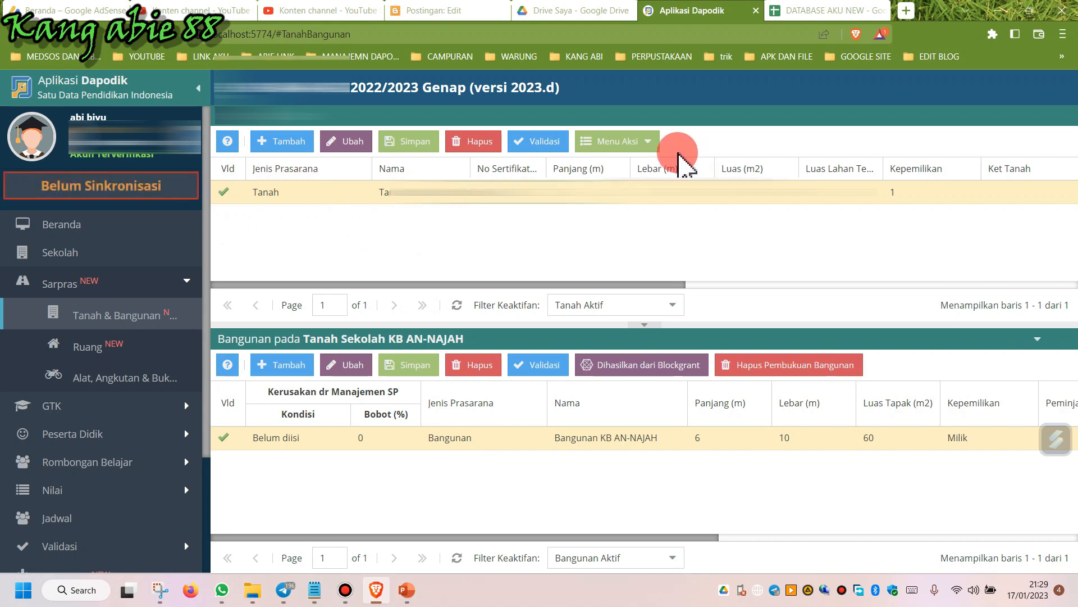
Select the land record and run Salin Data Periodik to copy the periodic data, then acknowledge the summary.
left_click(441, 198)
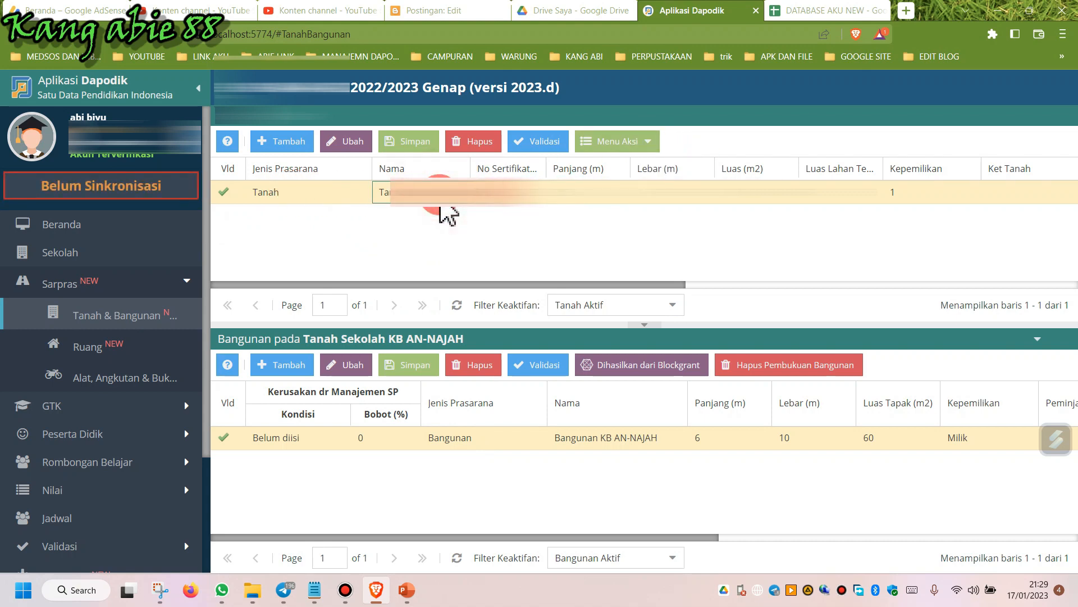
left_click(649, 143)
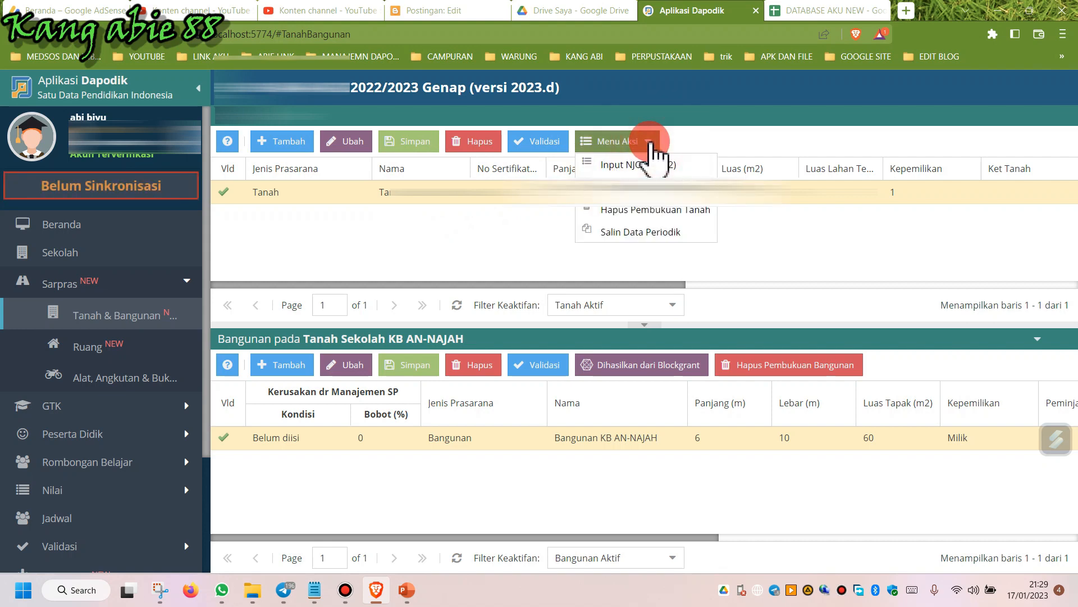
left_click(649, 233)
left_click(510, 428)
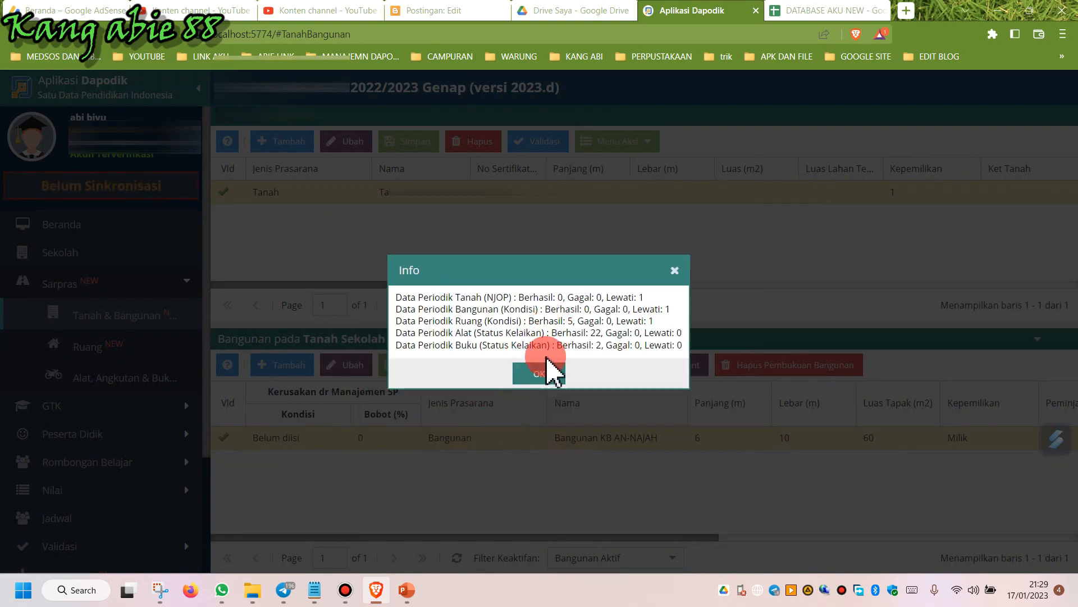
left_click(546, 376)
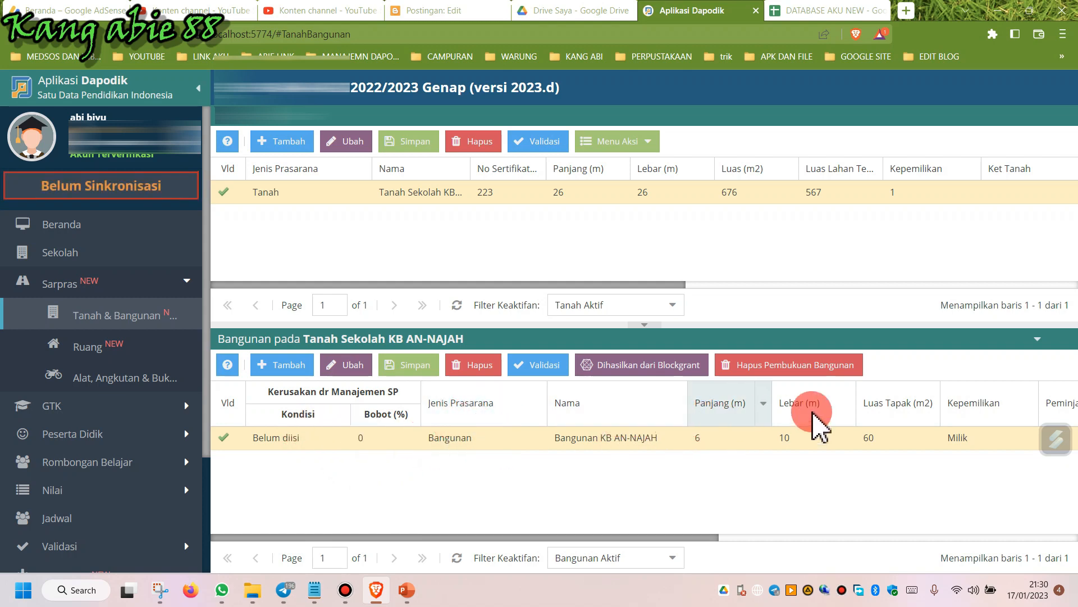
Scroll across the building table to examine all of its columns.
left_click_drag(696, 537, 1077, 494)
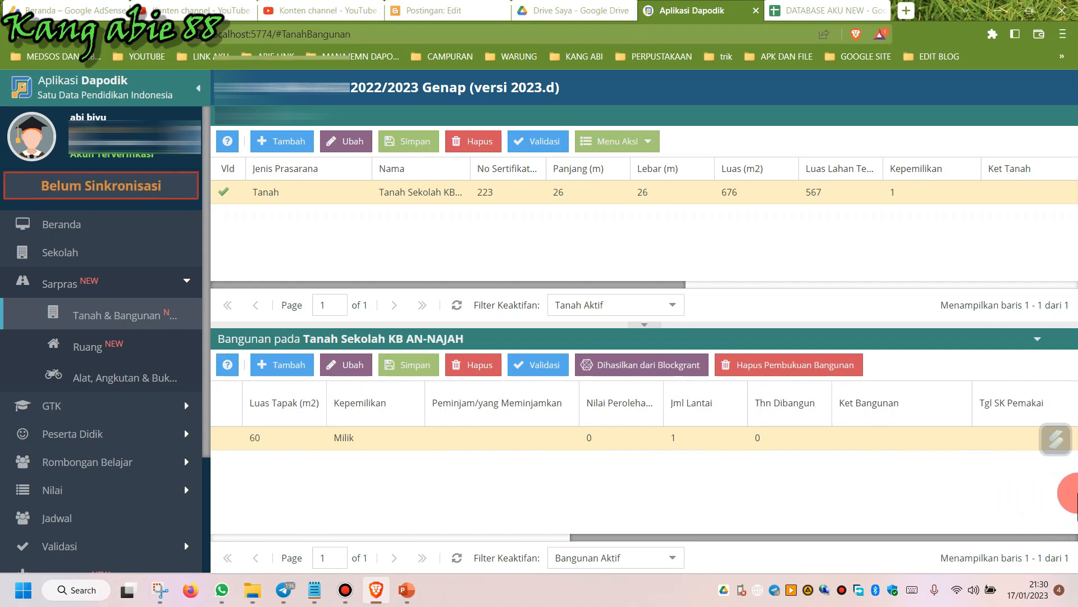
left_click_drag(1077, 493, 551, 496)
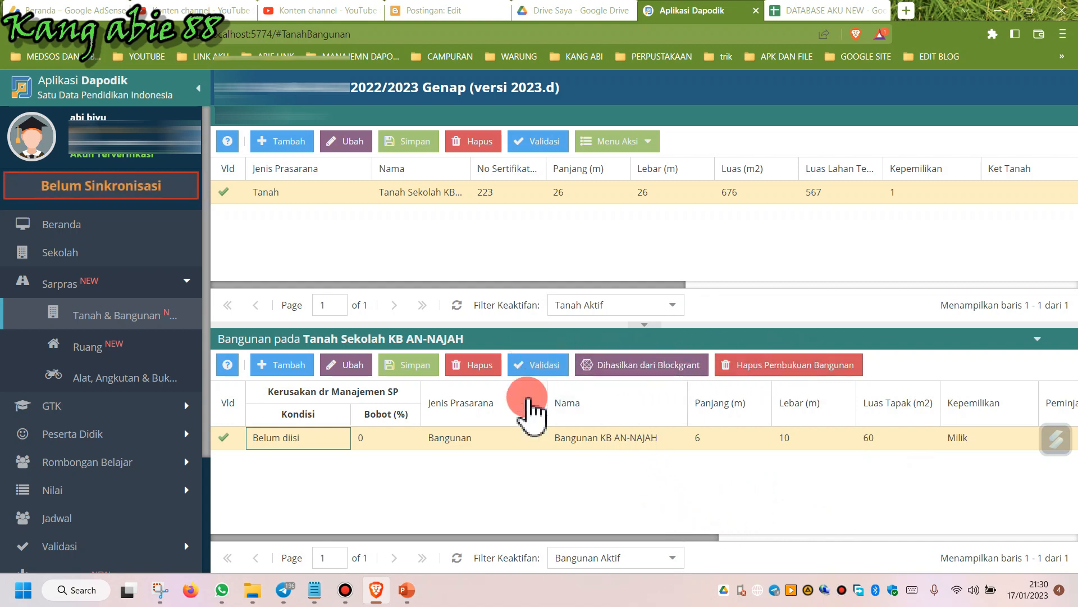
left_click_drag(646, 537, 785, 523)
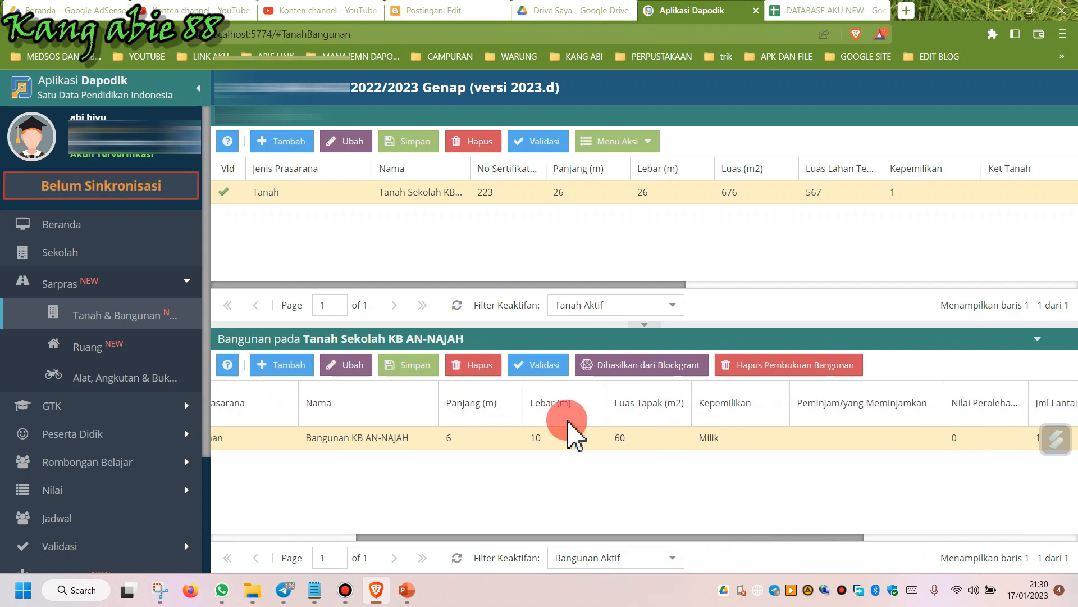
double_click(561, 437)
double_click(657, 444)
left_click_drag(638, 537, 380, 506)
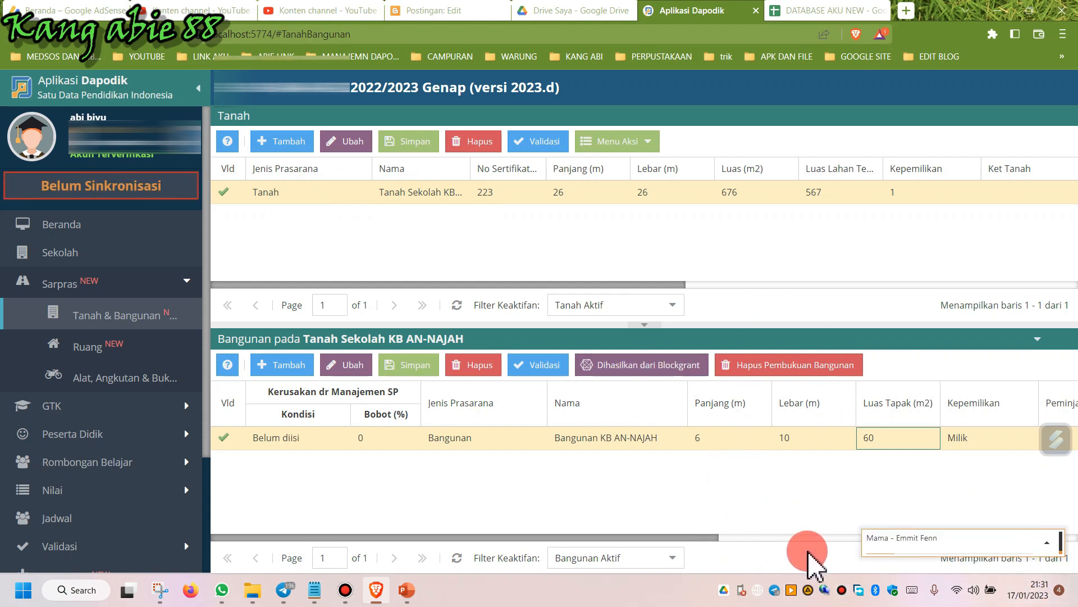
Open the Ruang page and look through the Ruang Kelas and Ruang Kepsek/Guru room tabs.
left_click(121, 358)
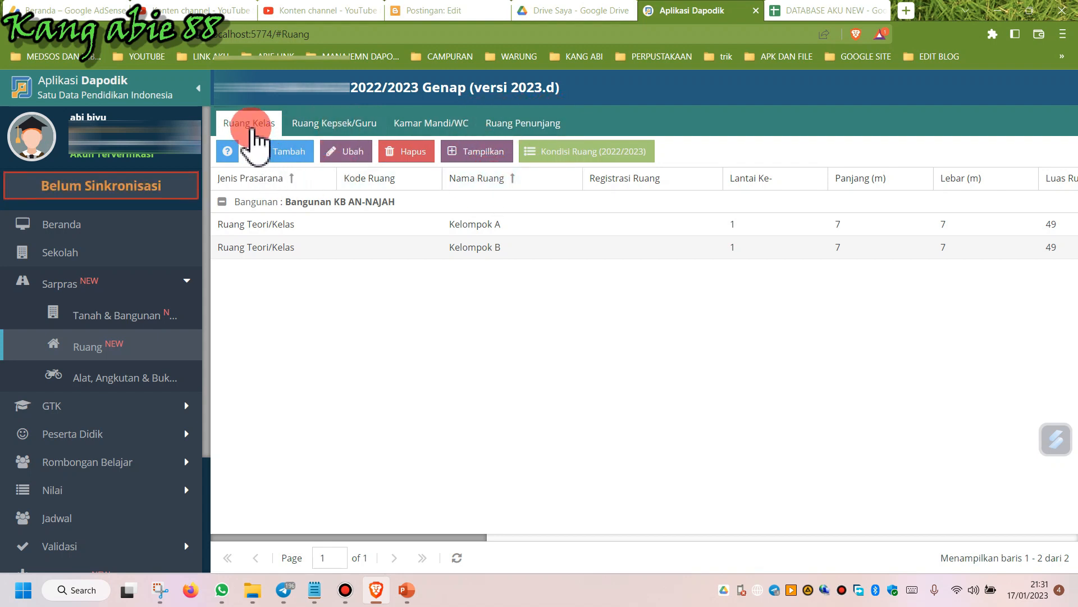
left_click(312, 127)
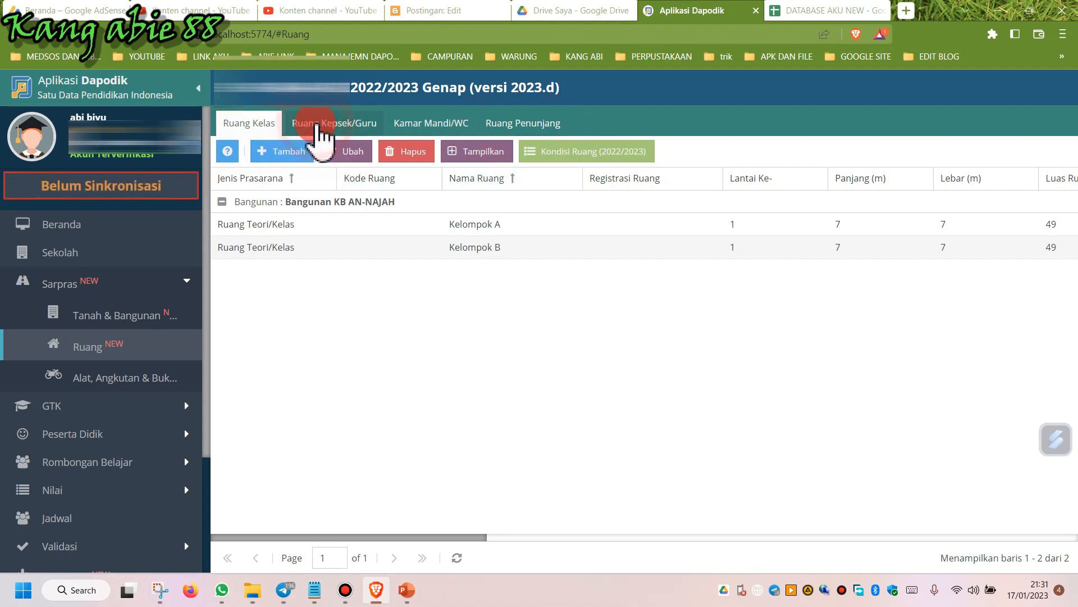
left_click(256, 126)
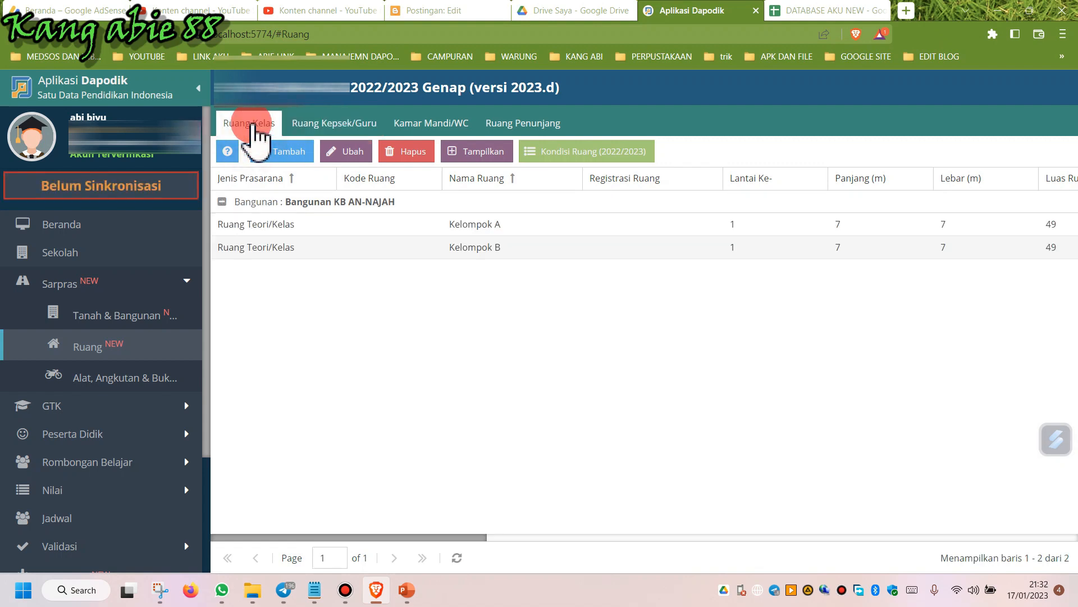
left_click(222, 202)
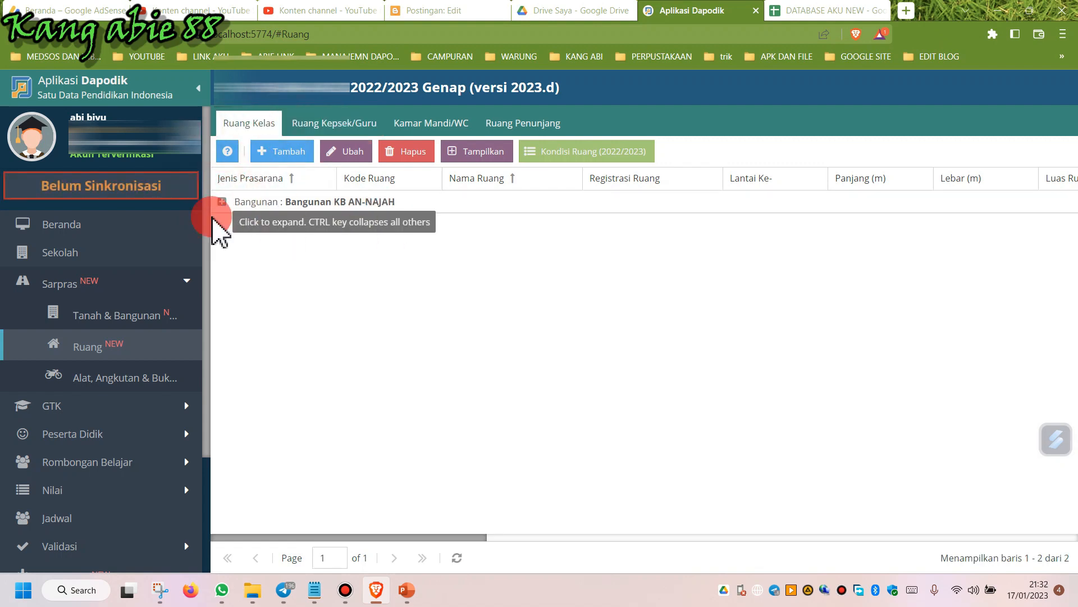
left_click(253, 208)
left_click(254, 206)
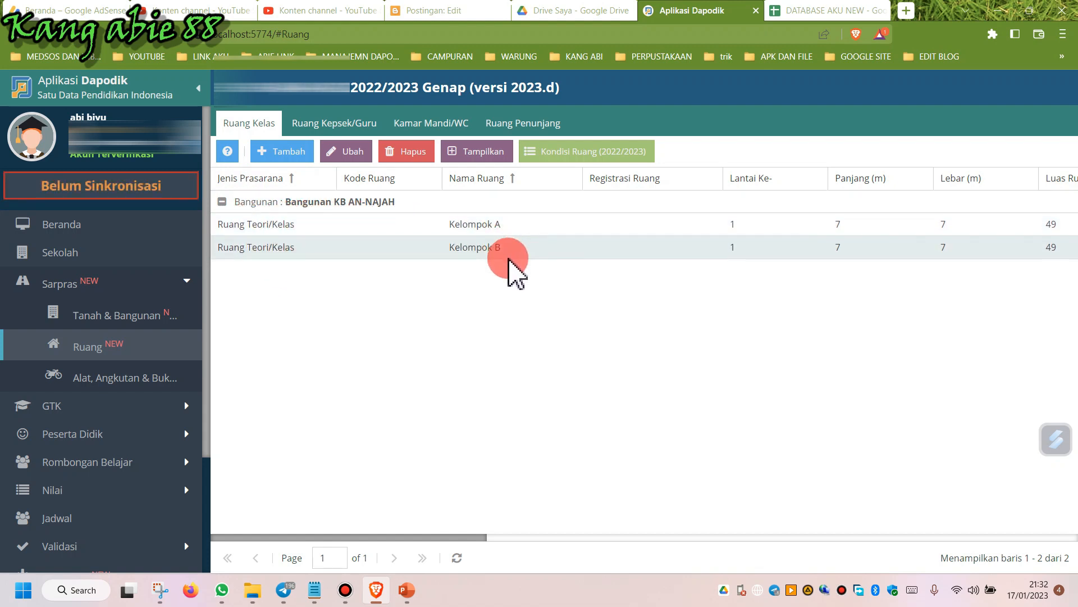
left_click(336, 227)
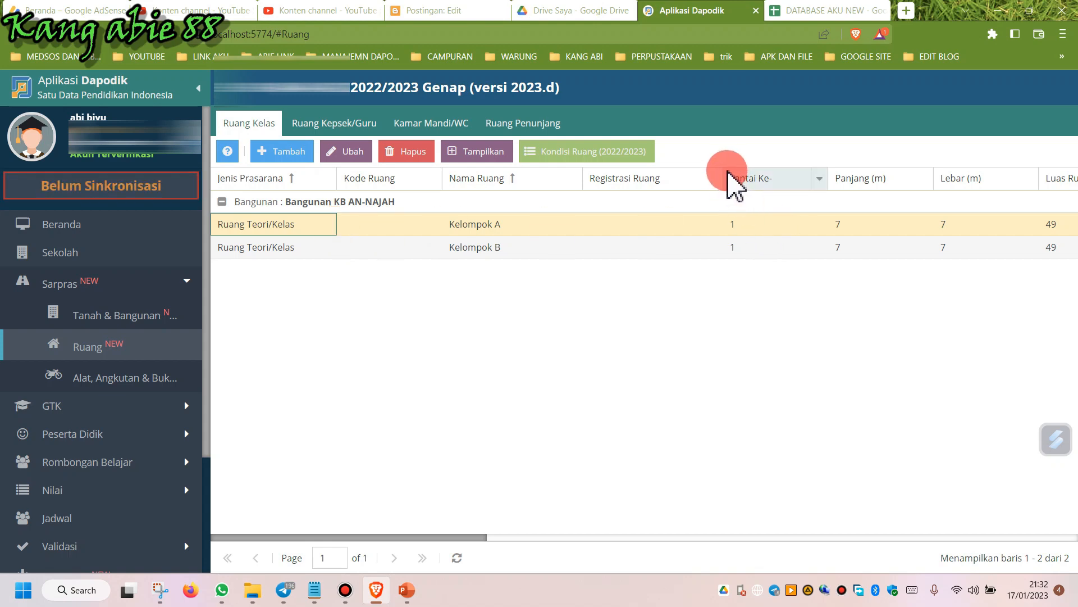
left_click_drag(724, 172, 670, 179)
left_click(348, 153)
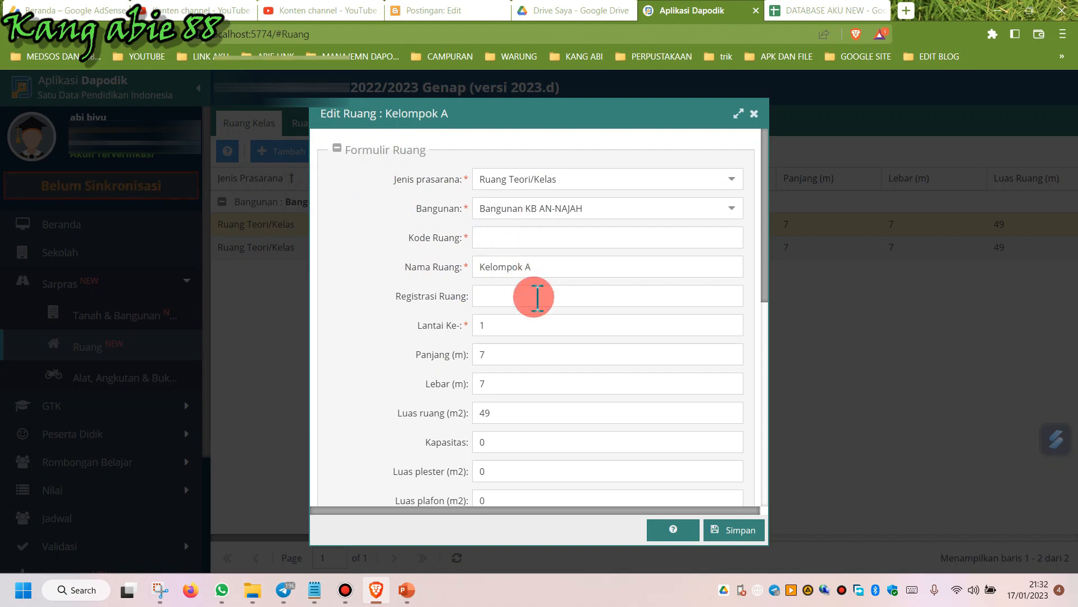
left_click(756, 114)
left_click(603, 214)
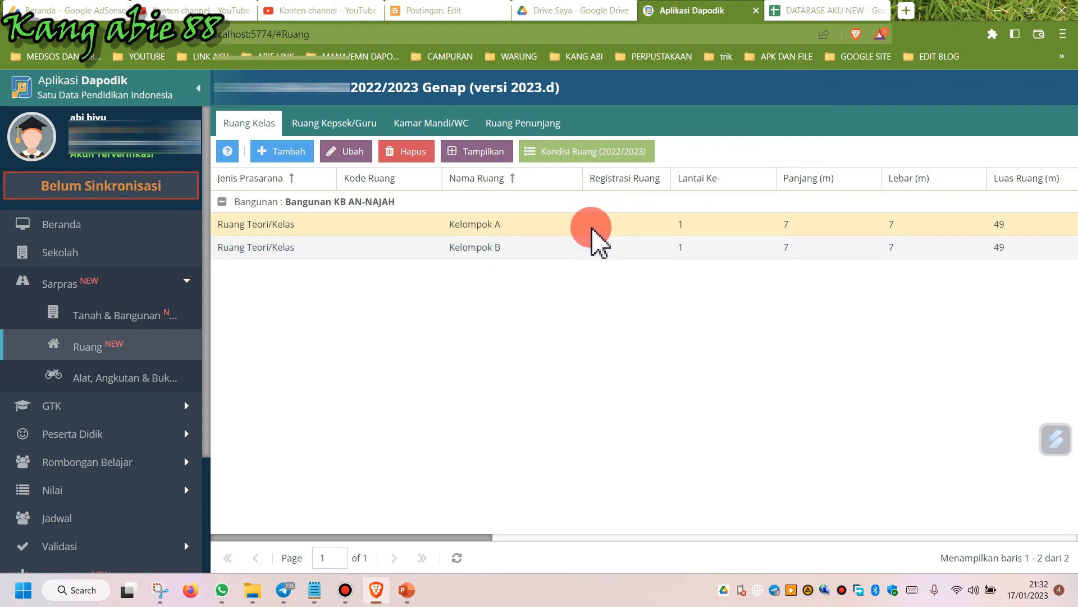
Set the Kelompok A room's condition to Rusak Sedang with a damage value of 32 and save.
left_click(462, 226)
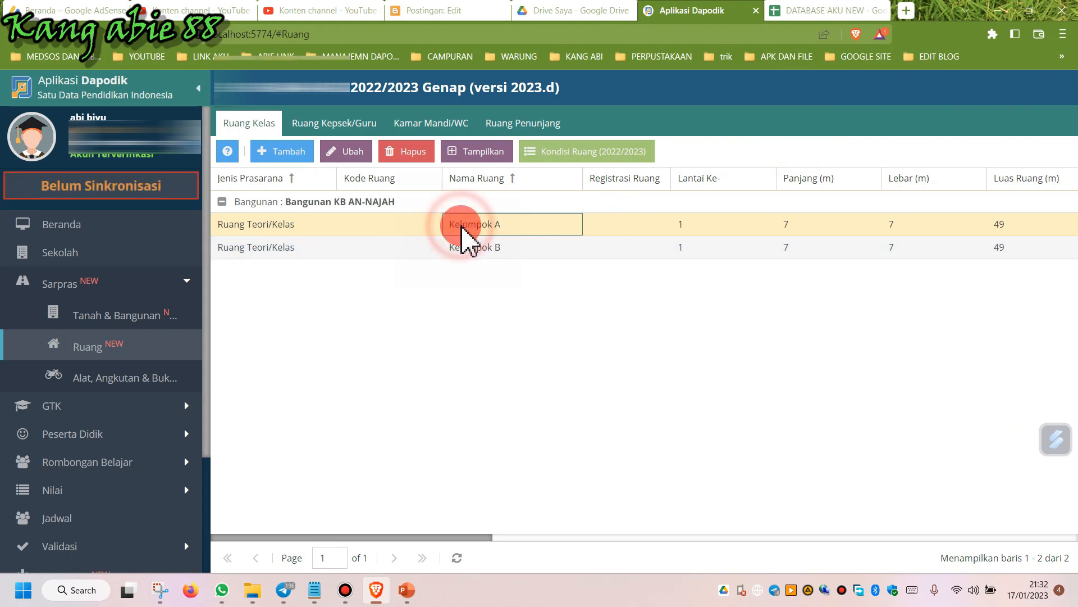
left_click(567, 154)
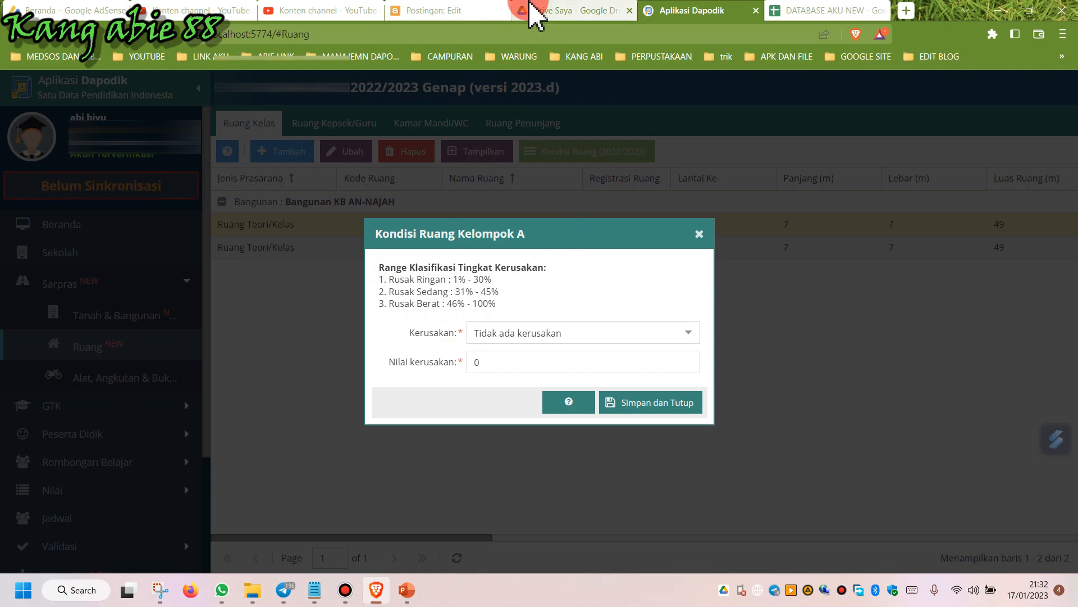
mouse_move(534, 12)
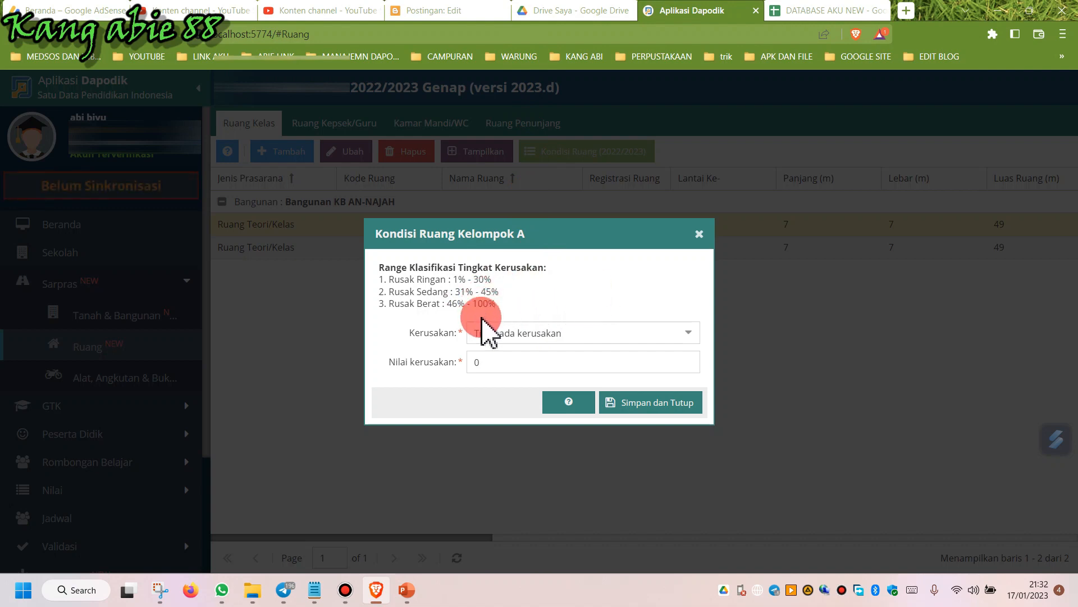
left_click(671, 335)
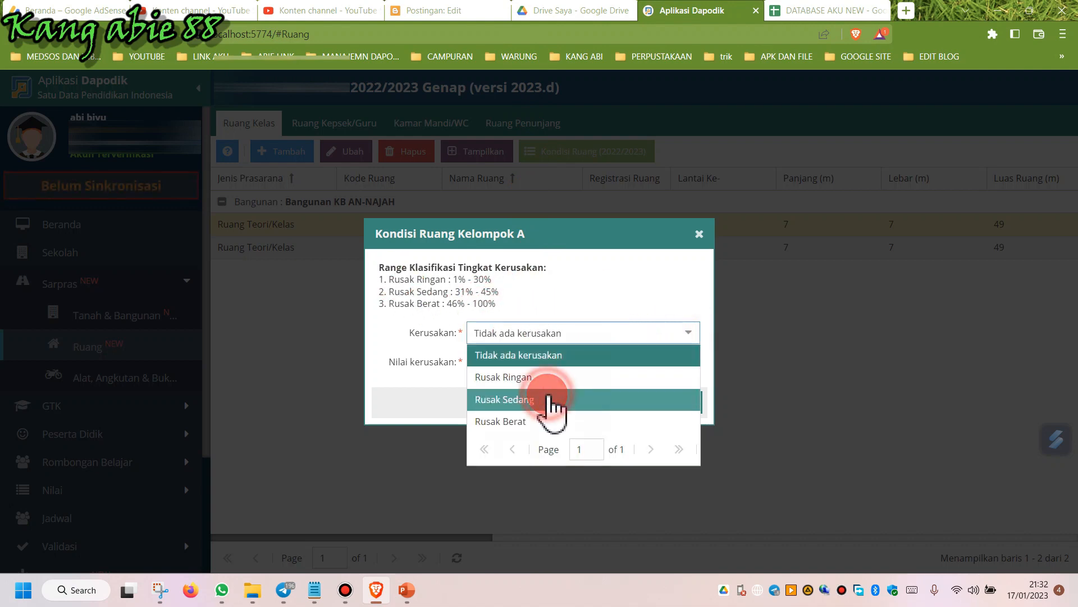
left_click(551, 399)
left_click(508, 359)
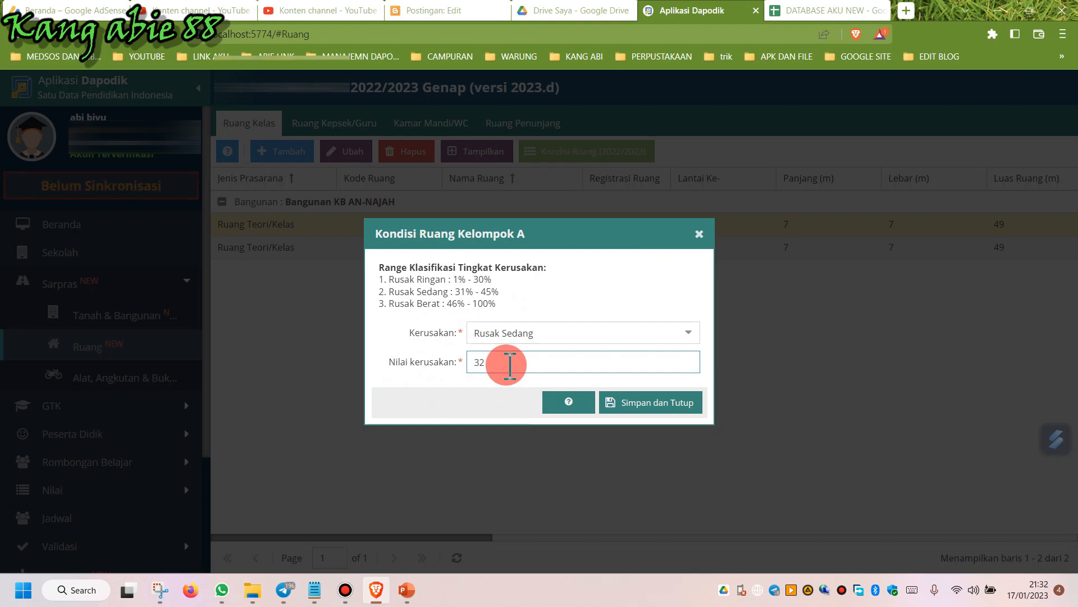
left_click(639, 404)
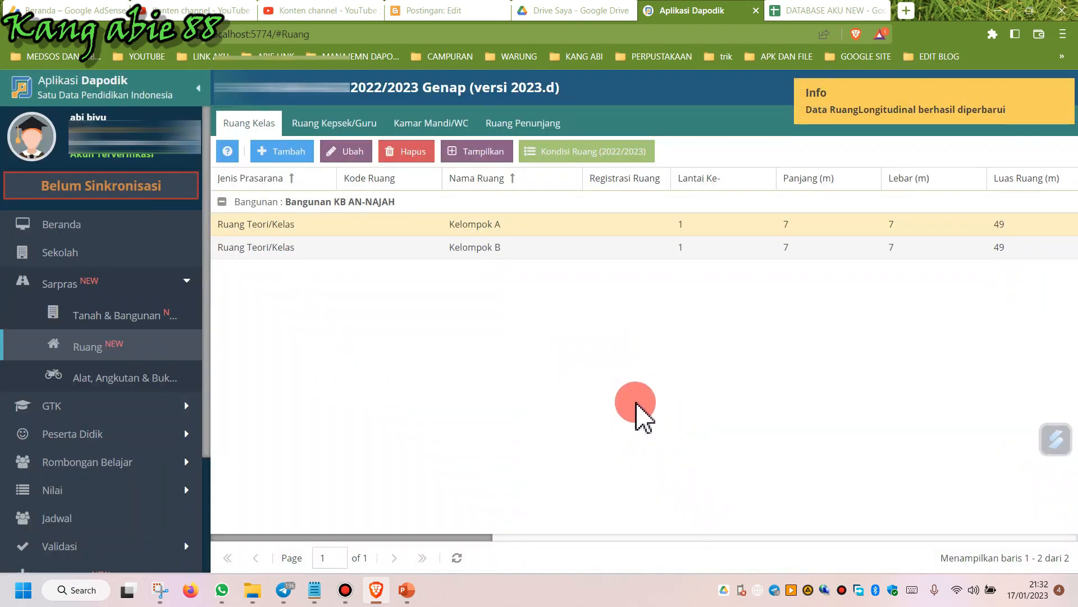
Set the Kelompok B room's condition to Rusak Sedang with a damage value and save.
left_click(482, 253)
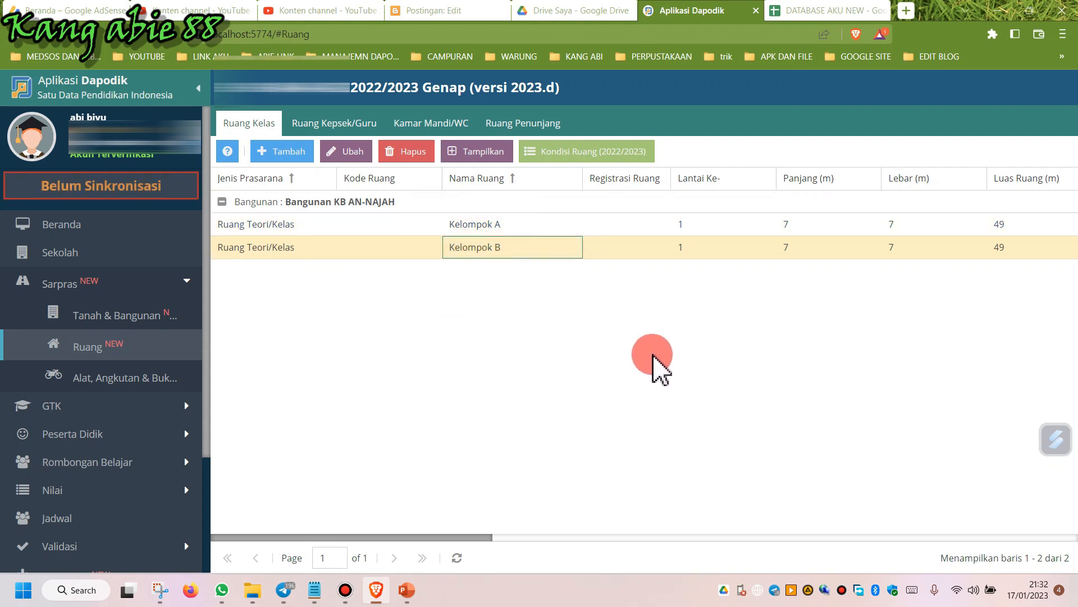
left_click(596, 153)
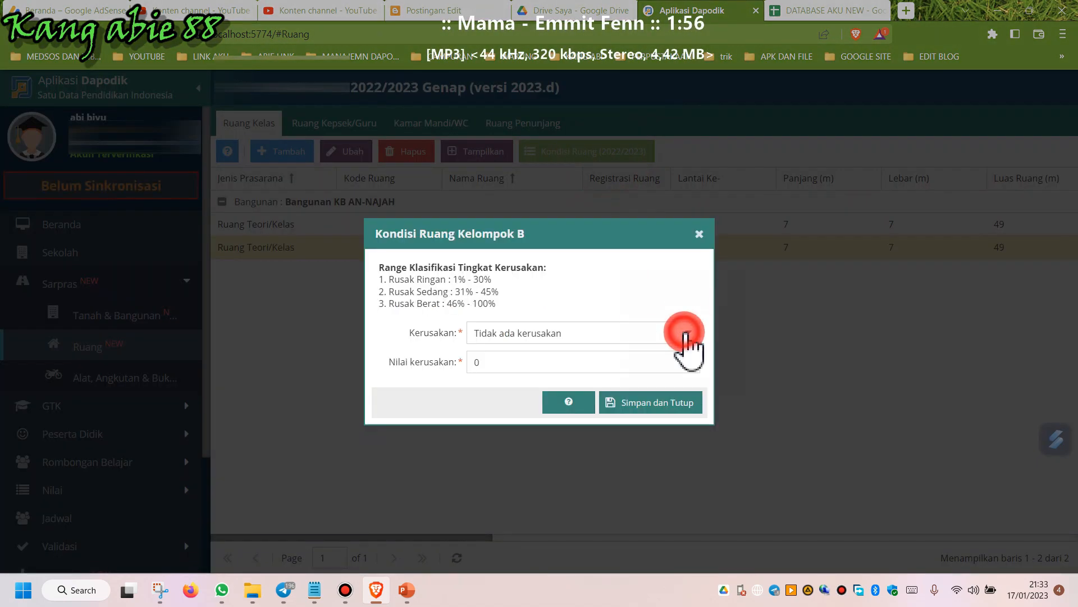
left_click(686, 336)
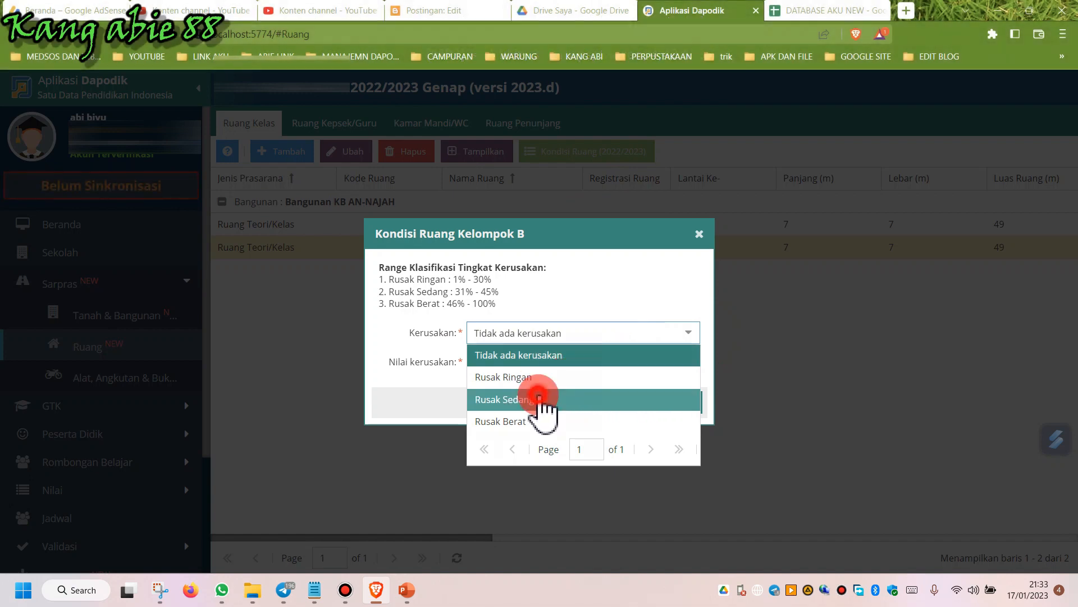
left_click(539, 398)
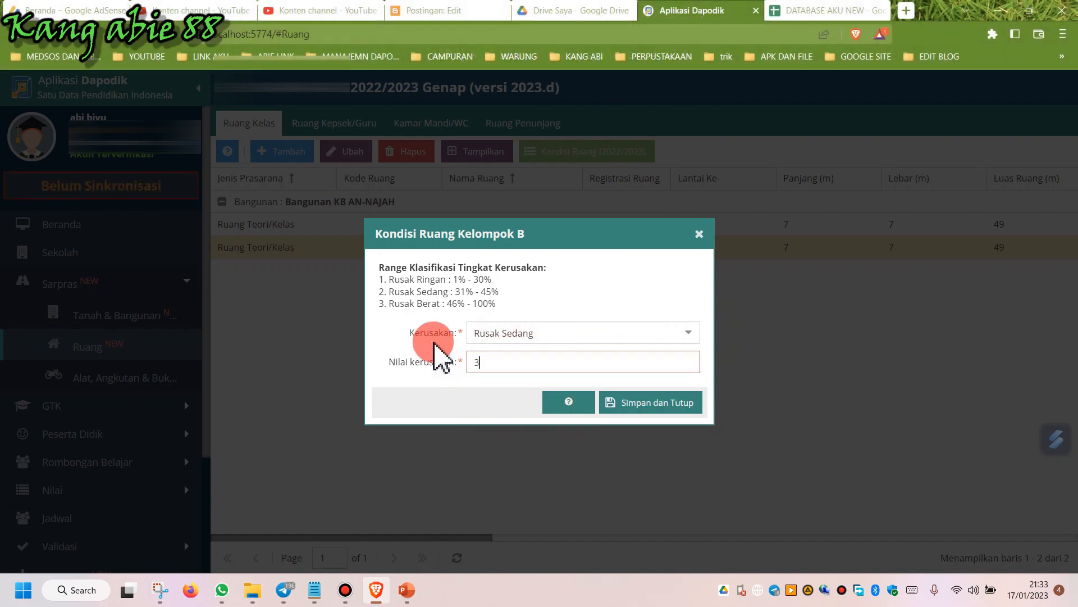
left_click(617, 403)
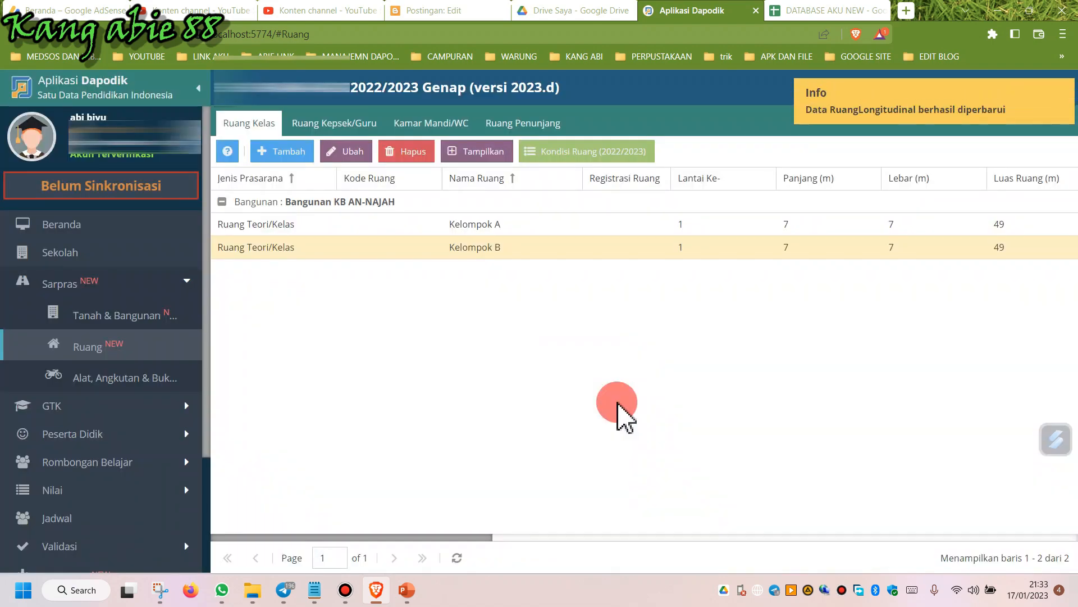
Set the Ruang Guru room's condition to Rusak Ringan with a damage value of 20 and save.
left_click(316, 125)
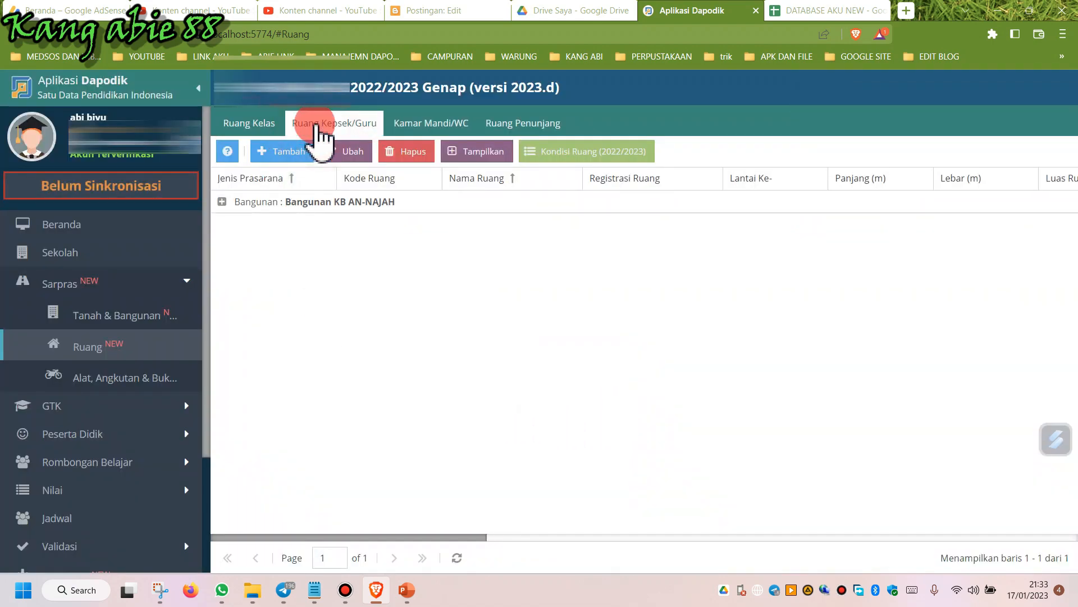
left_click(242, 203)
left_click(482, 224)
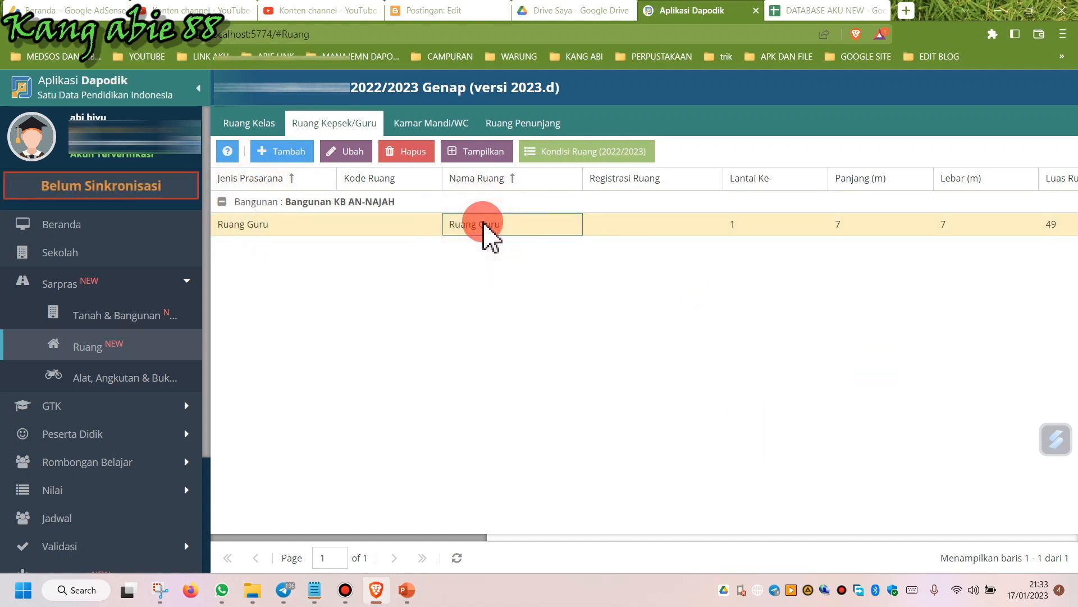
left_click(569, 155)
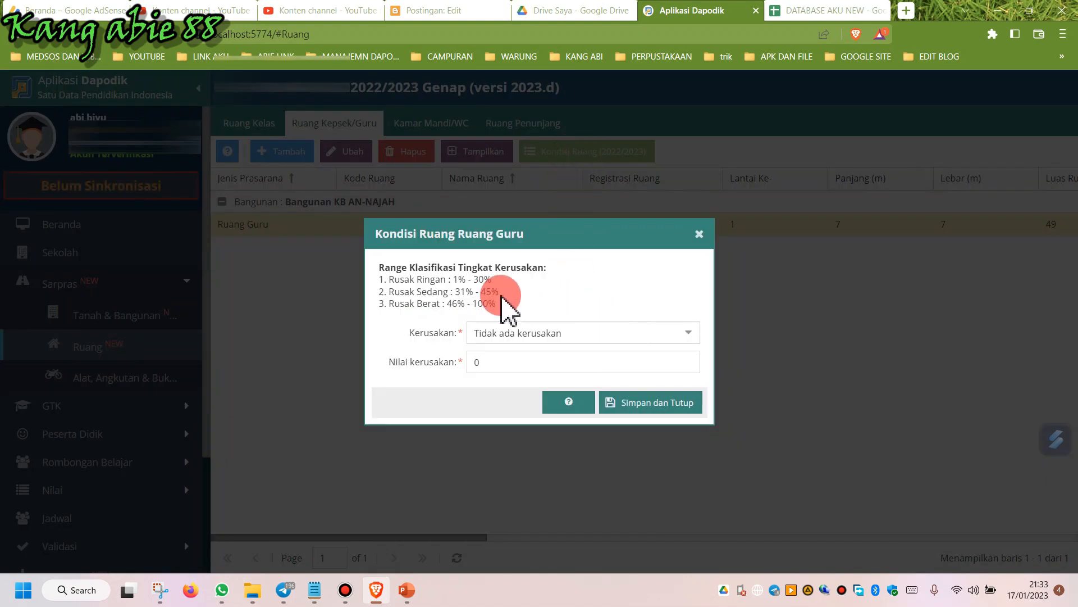
left_click(689, 336)
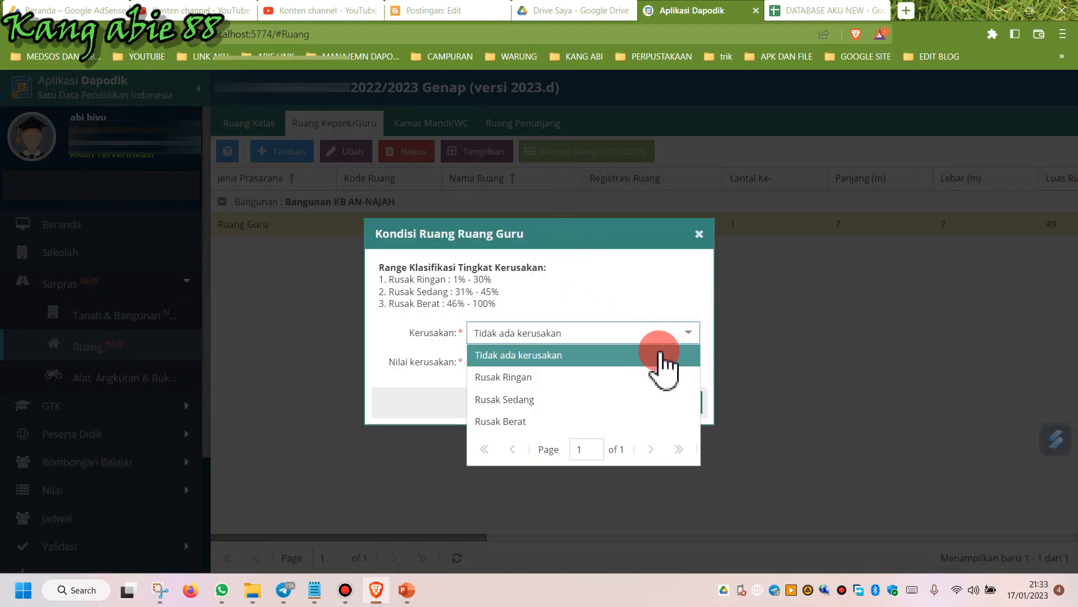
left_click(564, 377)
left_click(489, 357)
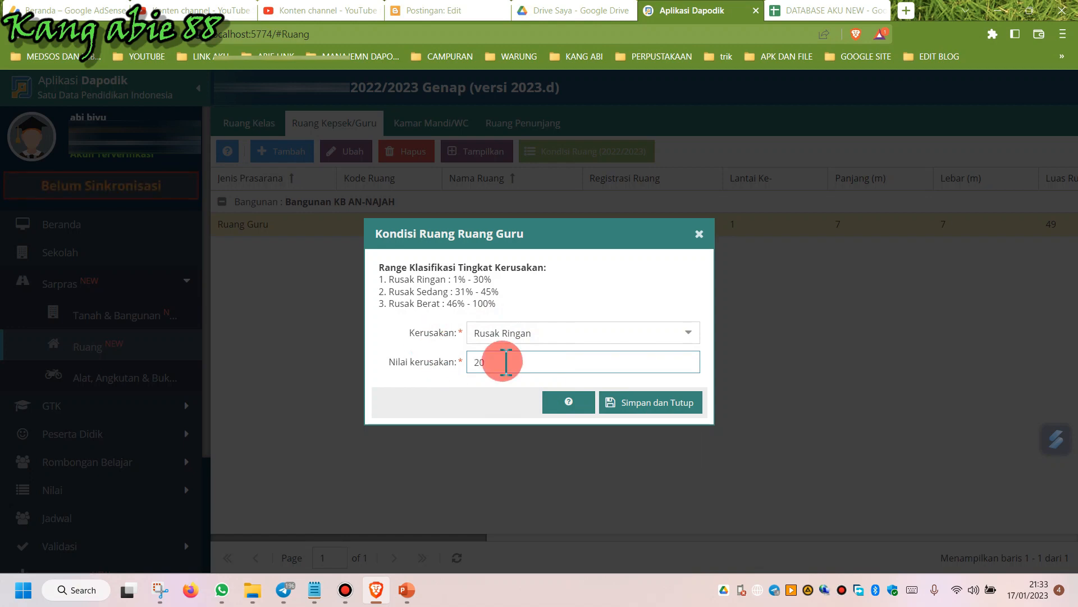
left_click(631, 405)
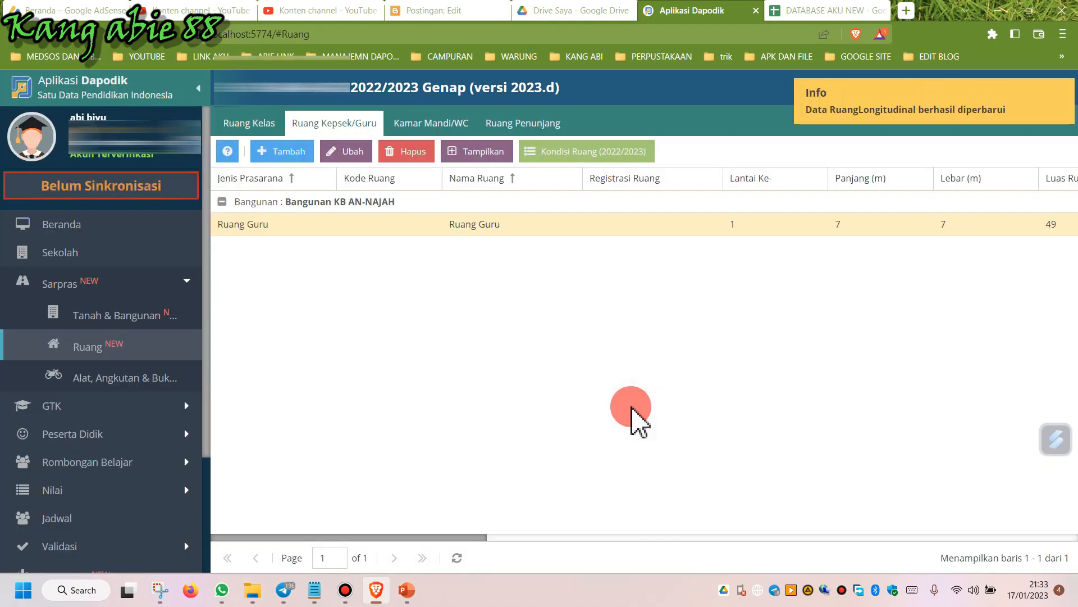
Open the Kamar Mandi/WC room list and expand its building group to show both washrooms.
left_click(399, 120)
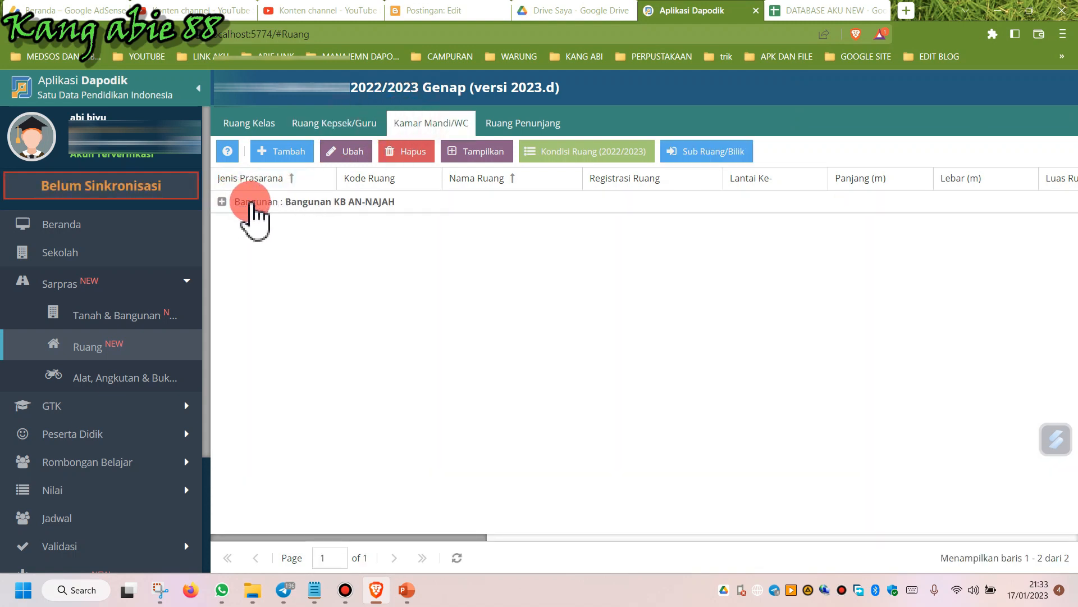
left_click(251, 204)
left_click(390, 231)
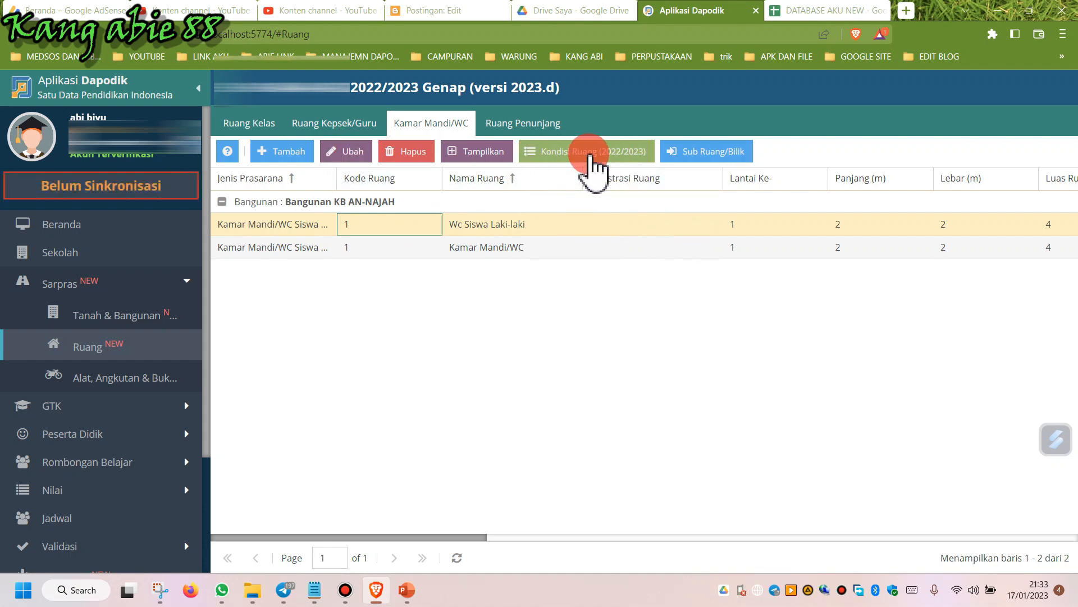
left_click(501, 225)
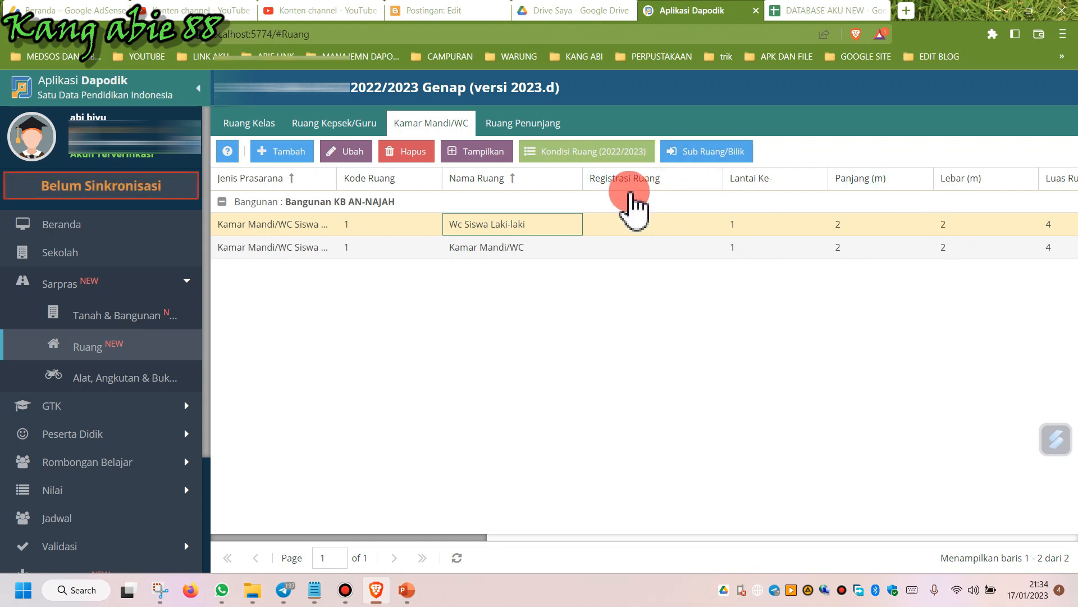
left_click(516, 224)
left_click(573, 153)
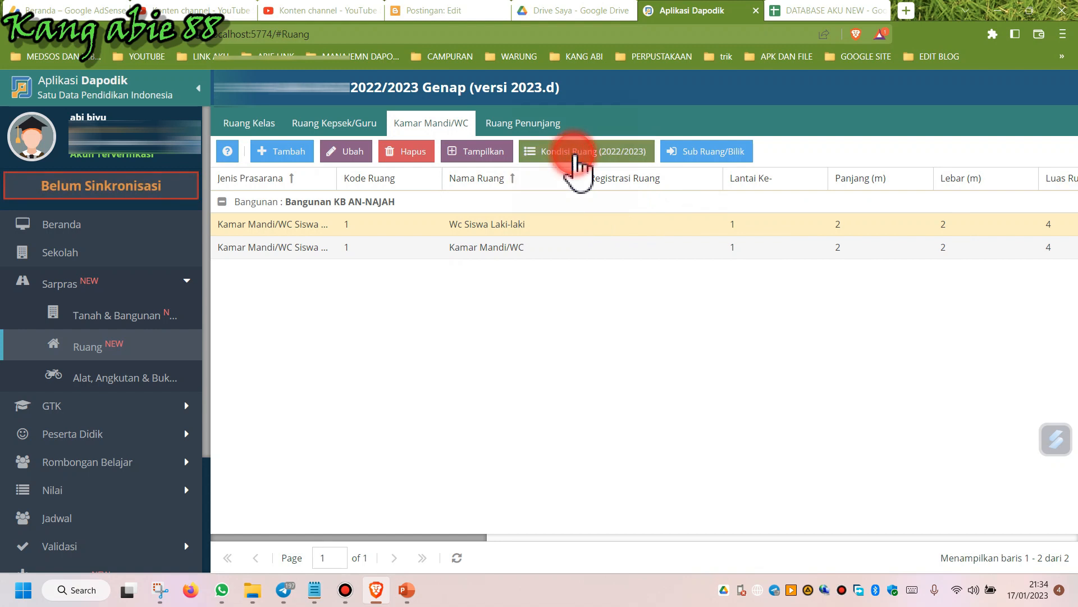
left_click(689, 332)
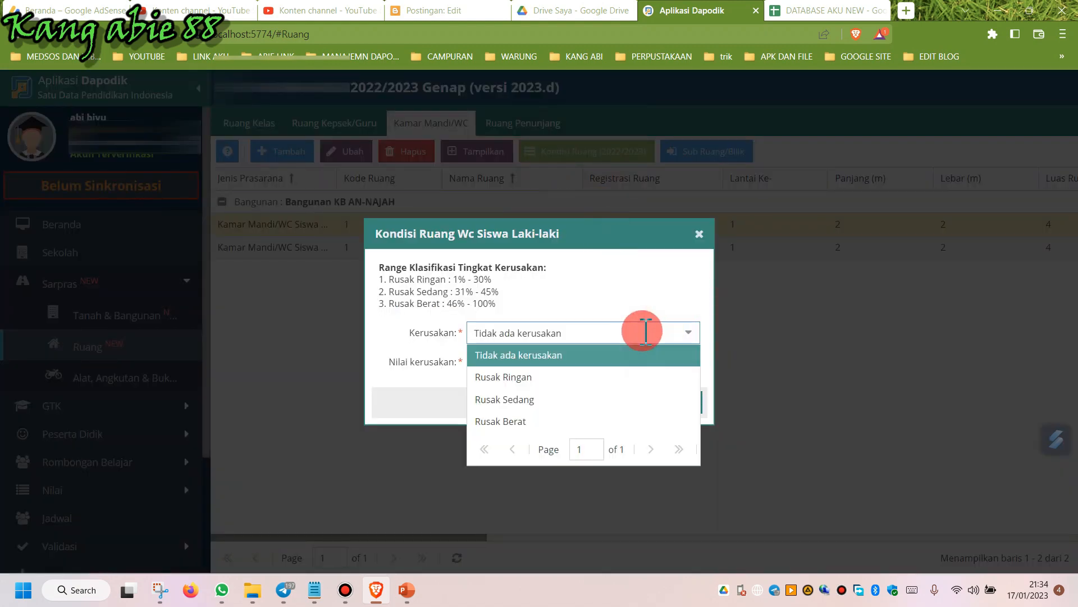
left_click(635, 312)
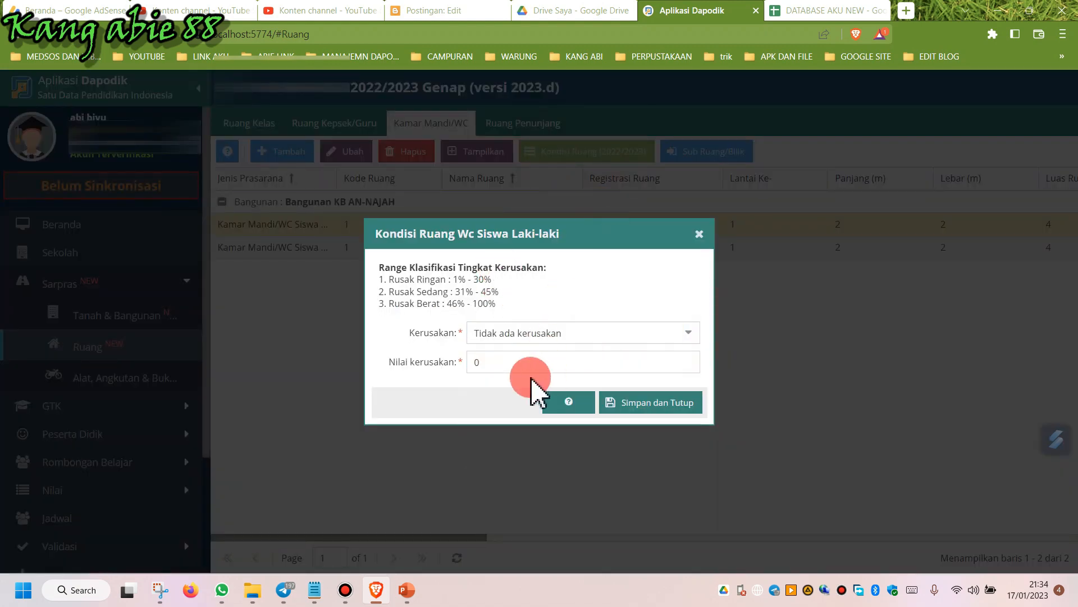
left_click(672, 410)
left_click(540, 353)
Set the Kamar Mandi/WC room's condition to Rusak Ringan with a damage value of 20 and save.
left_click(548, 250)
left_click(610, 226)
left_click(587, 243)
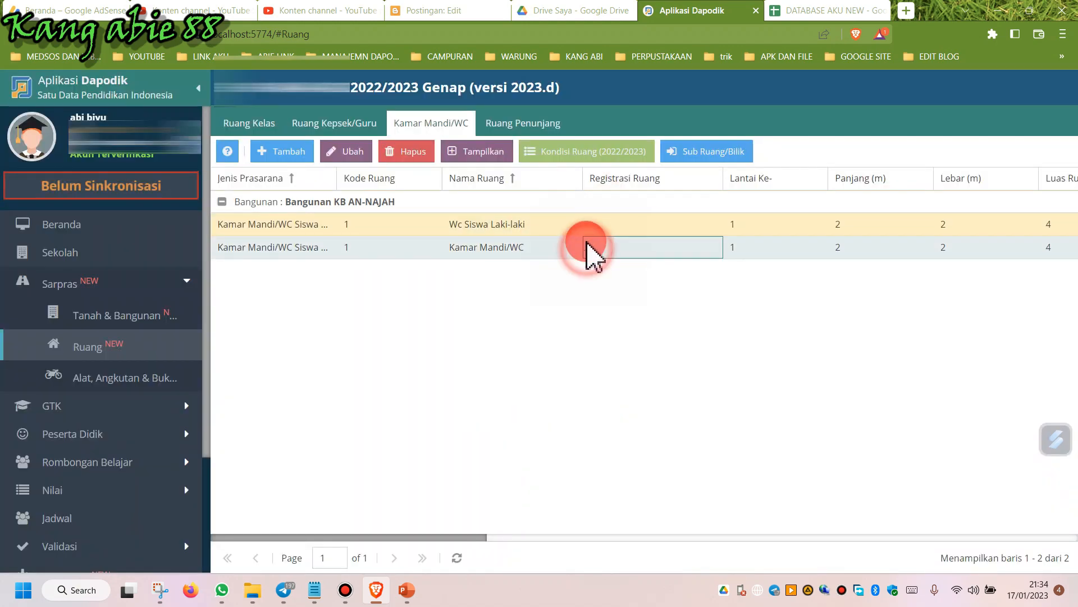
left_click(581, 149)
left_click(684, 334)
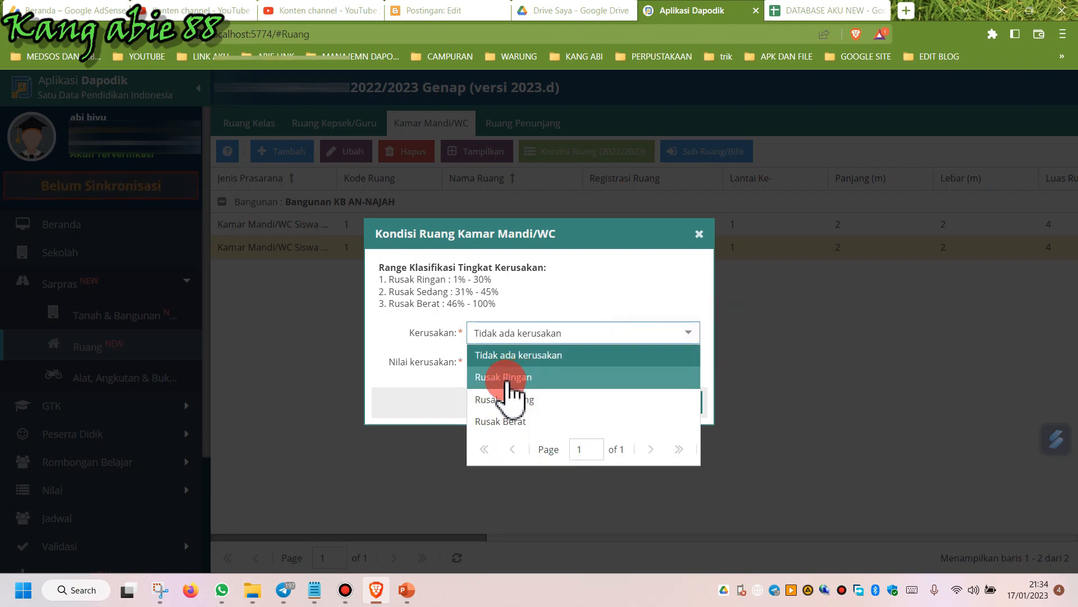
left_click(504, 377)
left_click(423, 354)
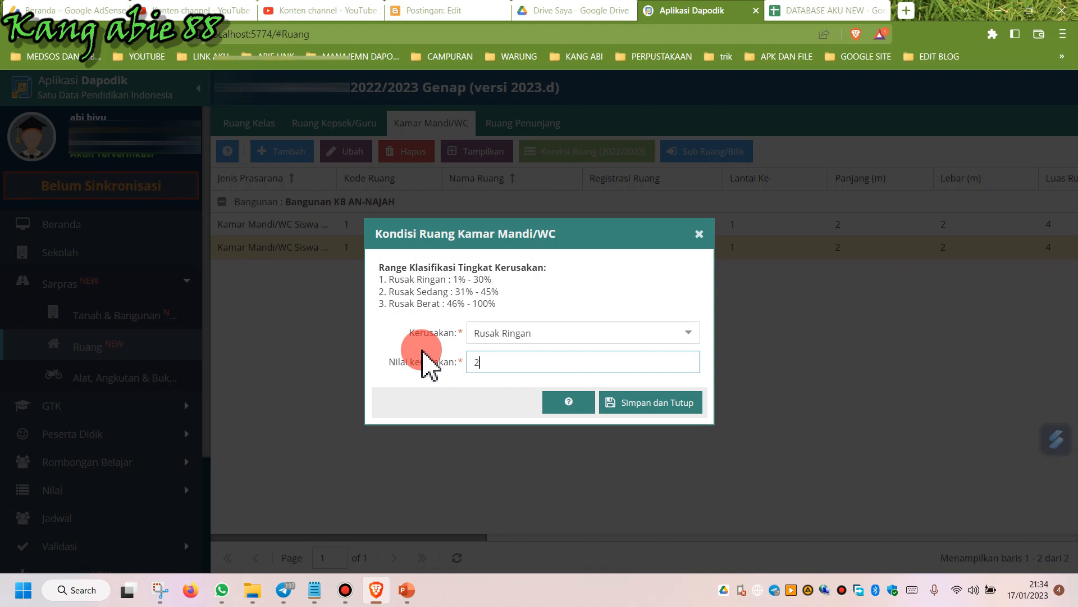
left_click(635, 406)
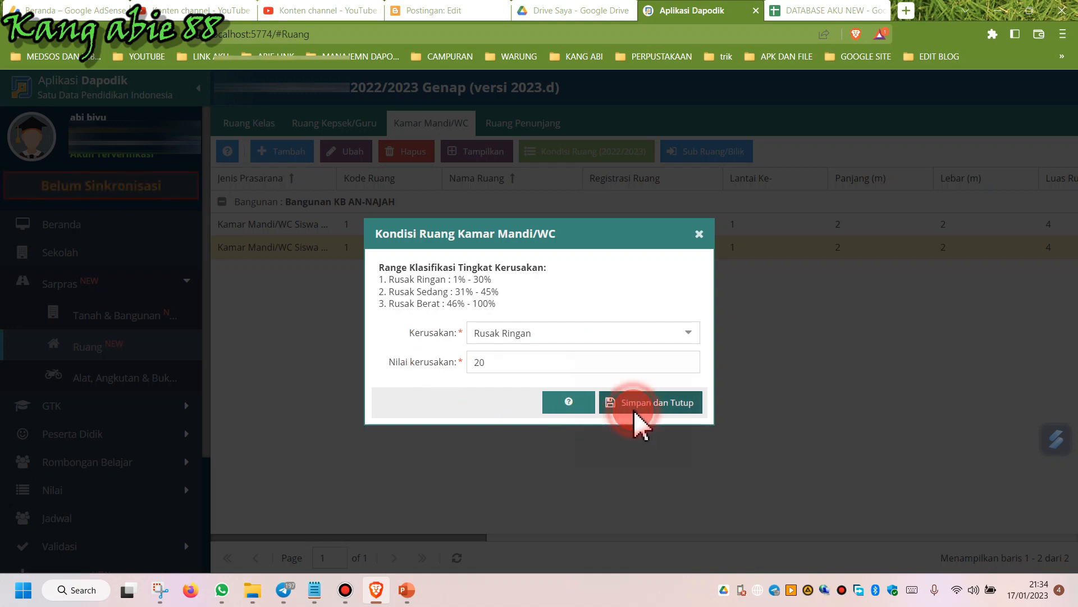
Set the Wc Siswa Laki-laki room's condition to Rusak Ringan with a damage value of 15 and save.
left_click(564, 227)
left_click(576, 151)
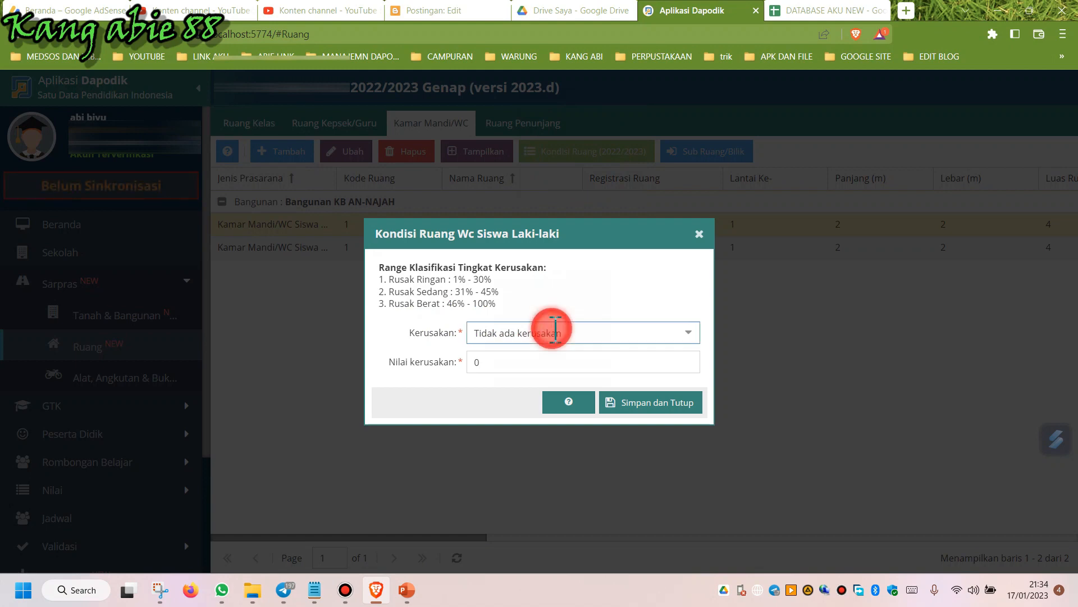
left_click(555, 331)
left_click(542, 376)
left_click(517, 364)
left_click(423, 363)
left_click(412, 364)
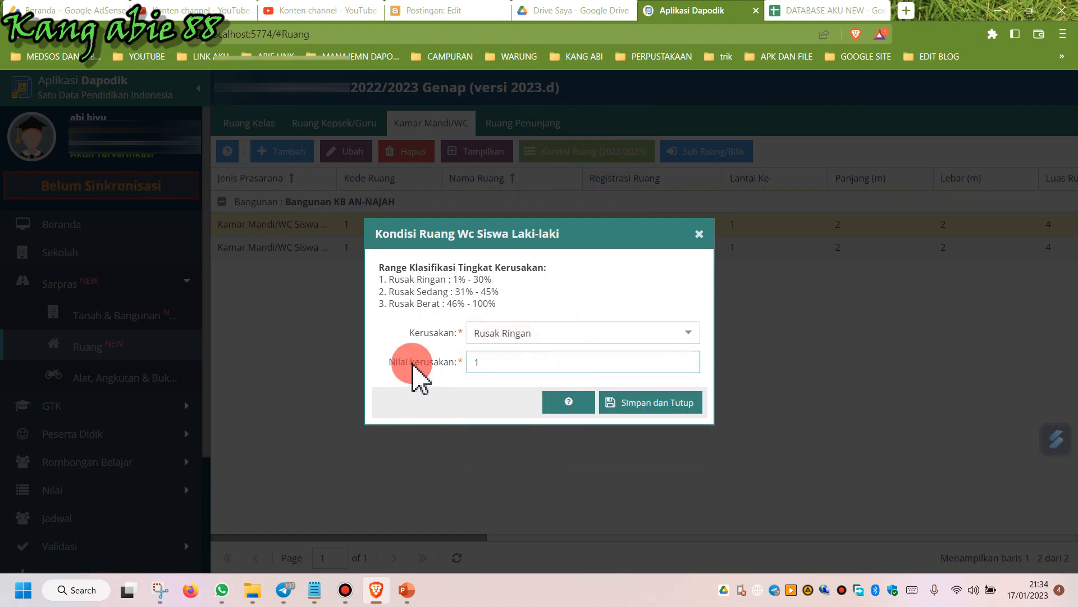
type("15")
left_click(681, 409)
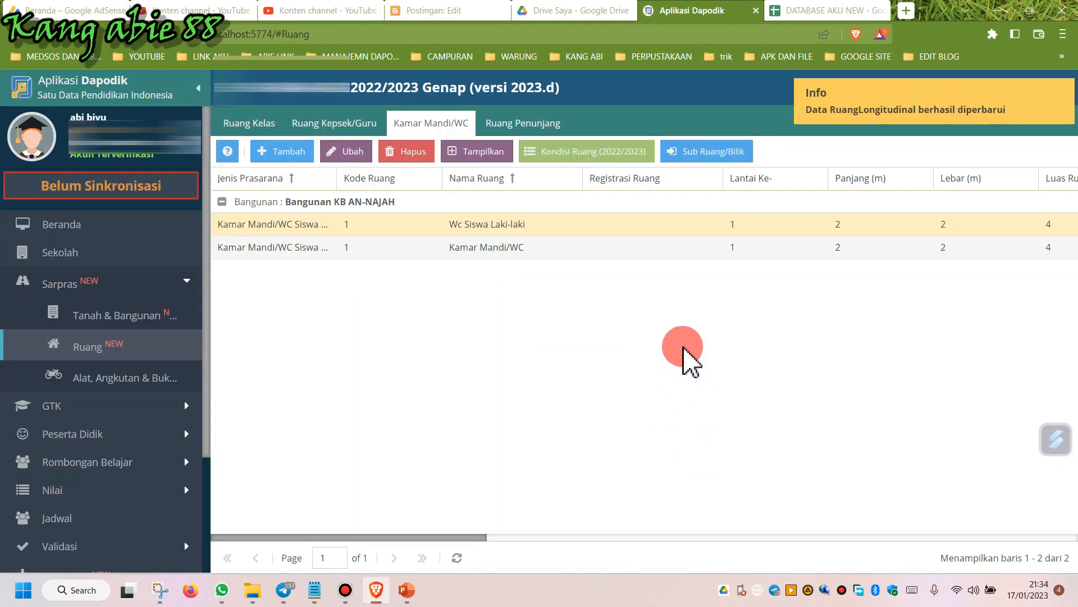
left_click(439, 224)
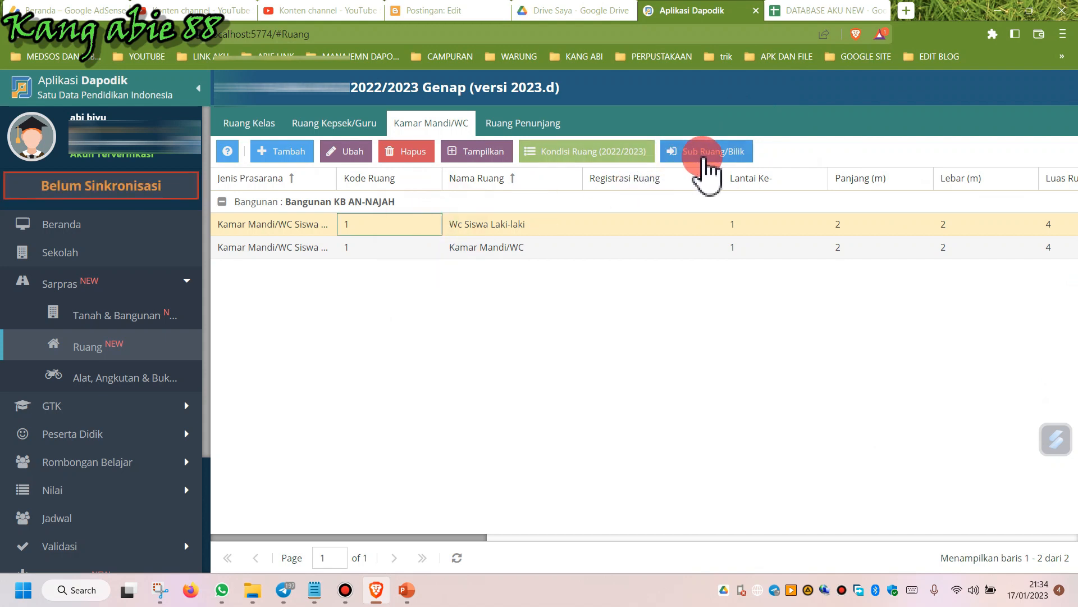
left_click(565, 232)
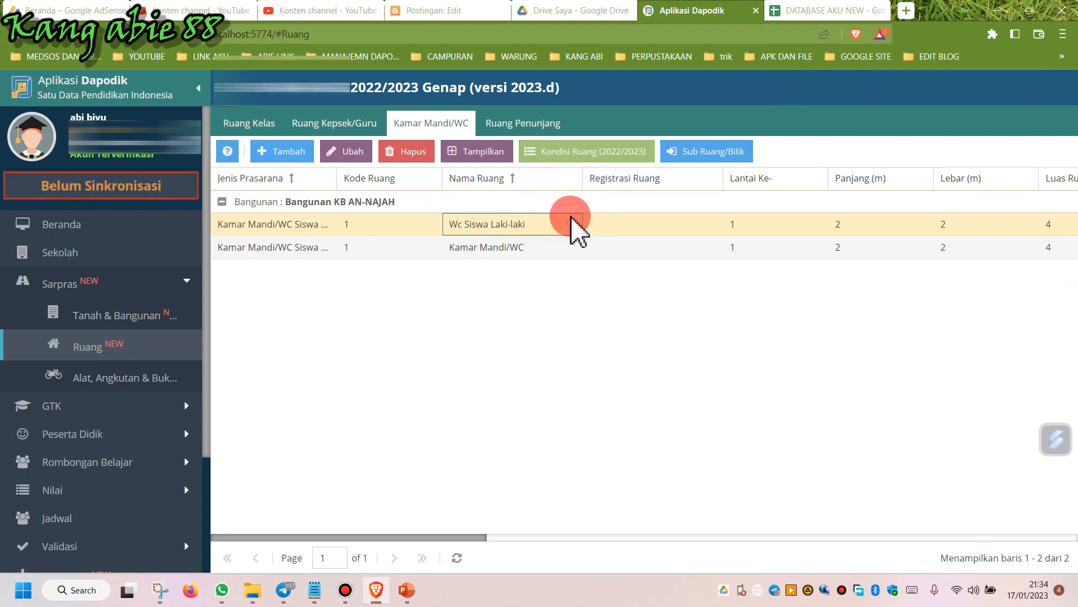
left_click(725, 153)
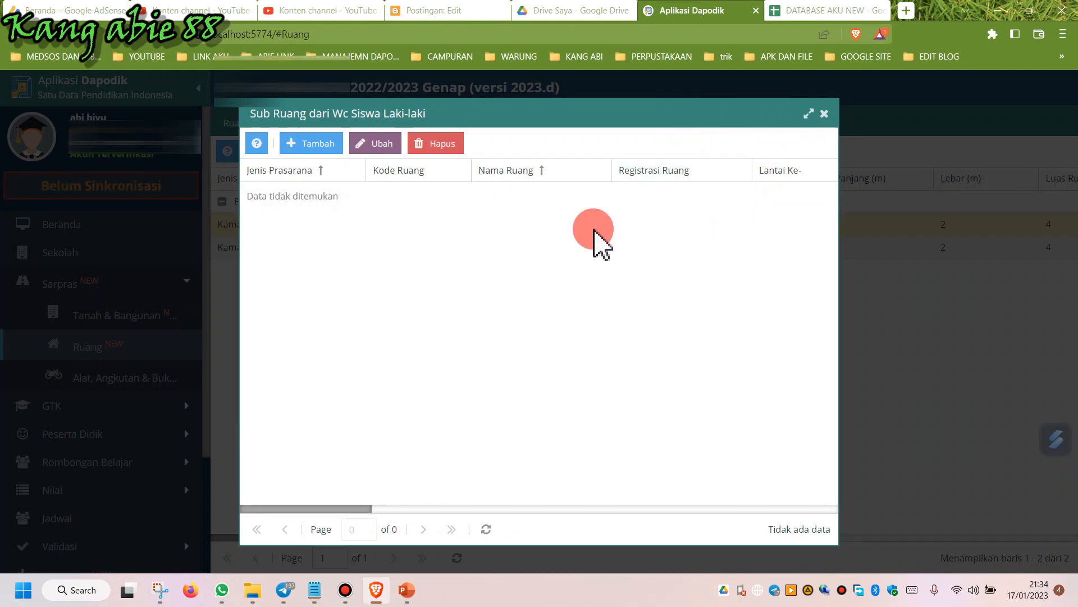
left_click(310, 145)
left_click(730, 181)
left_click(641, 205)
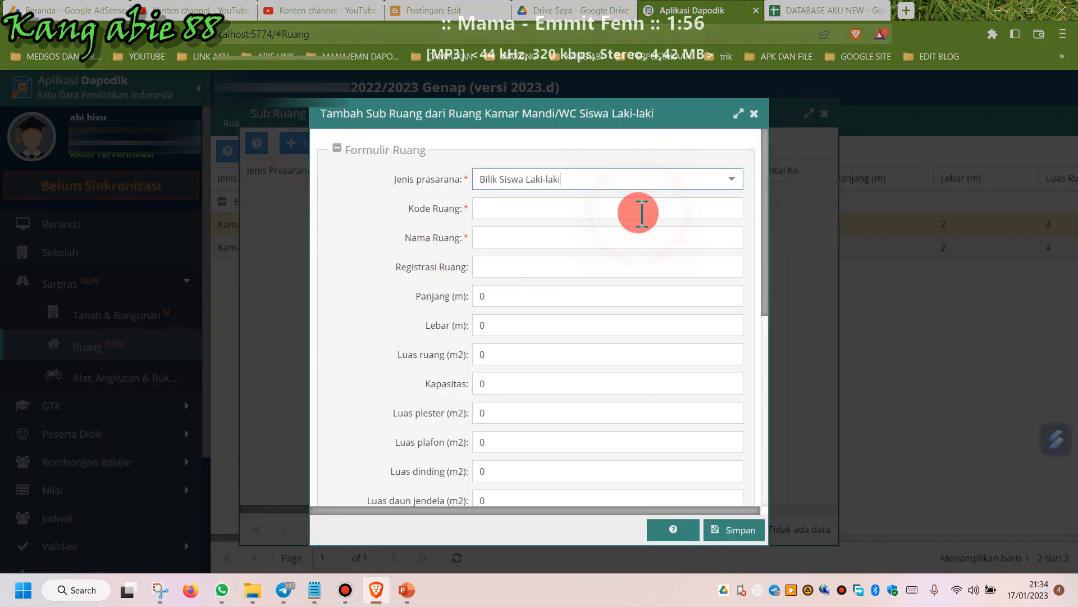
left_click(690, 213)
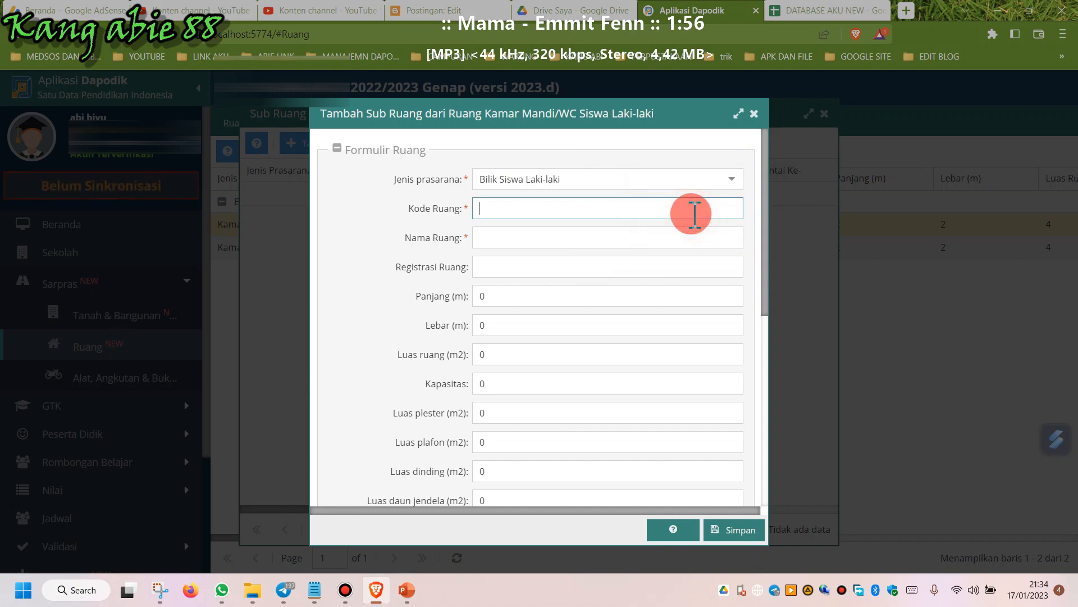
left_click(753, 114)
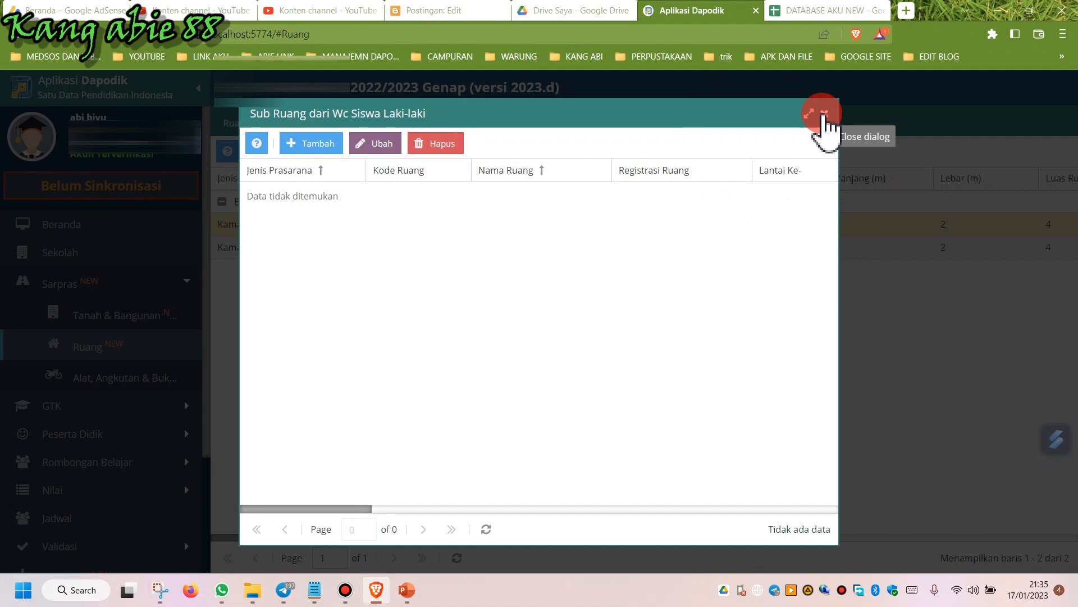
left_click(822, 115)
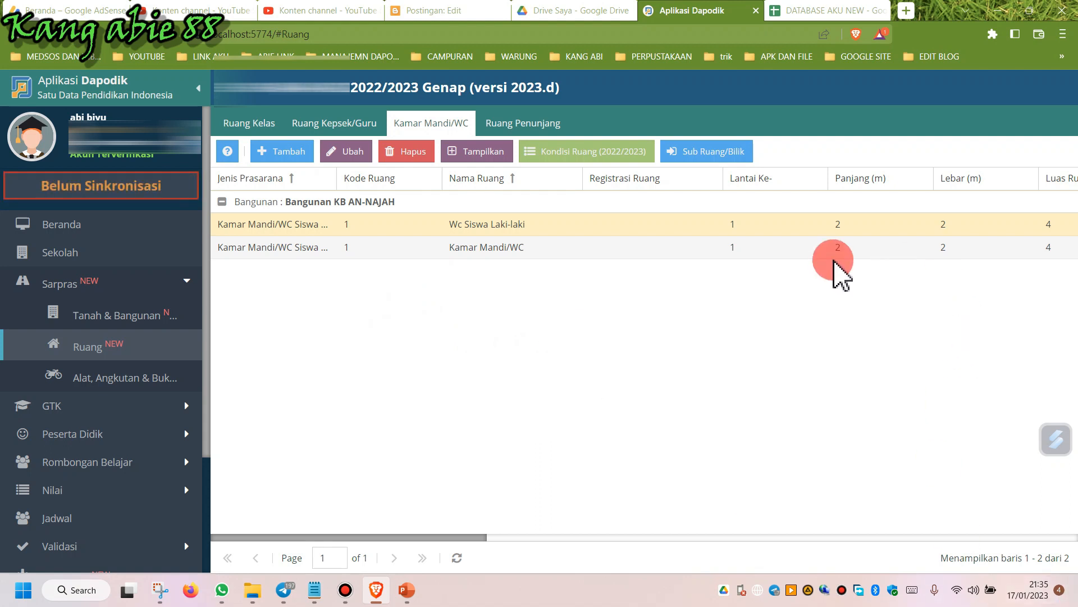
Open the Alat, Angkutan & Buku page and list the tools in the Wc Siswa Laki-laki room.
left_click(523, 125)
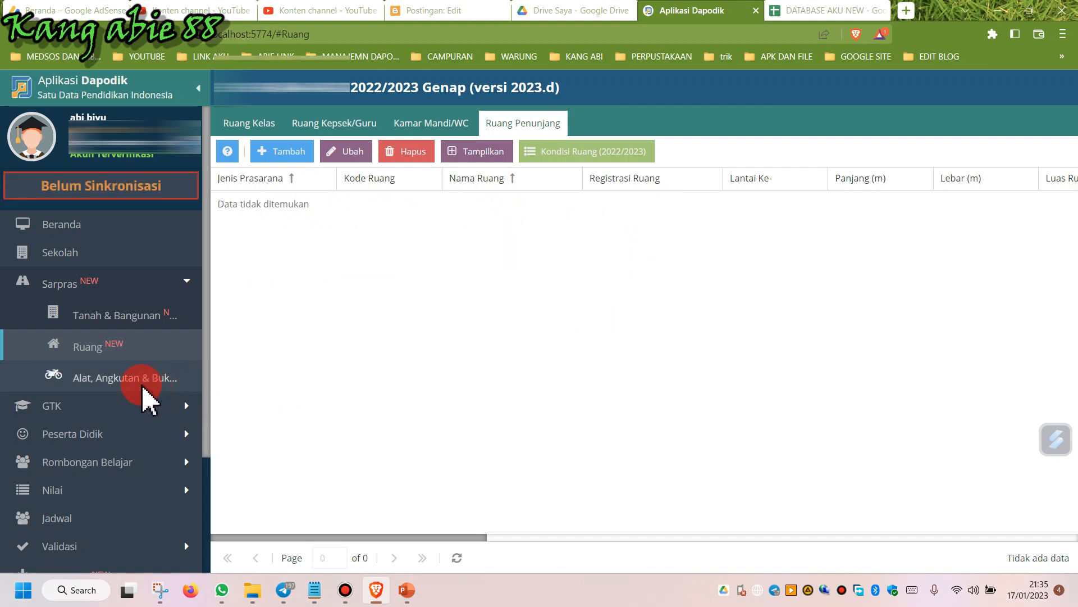
left_click(108, 382)
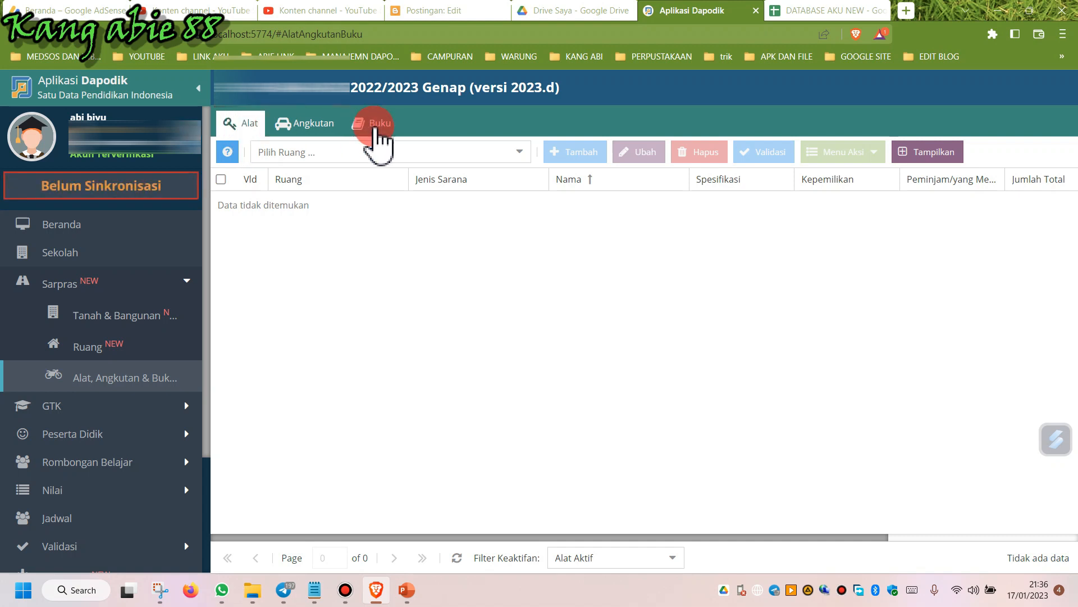
left_click(519, 157)
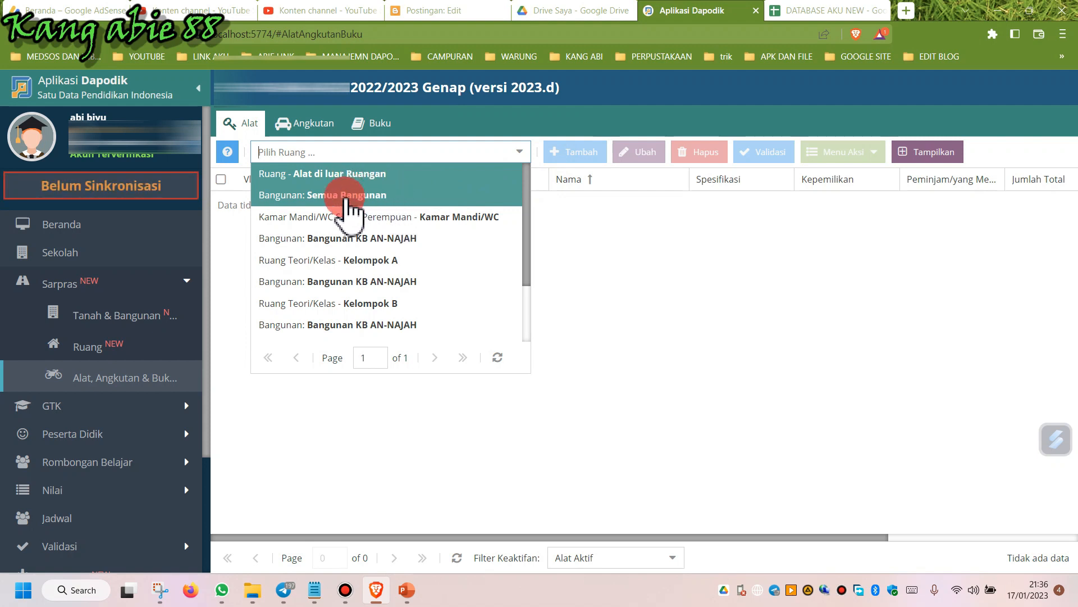
scroll(361, 281, "down", 2)
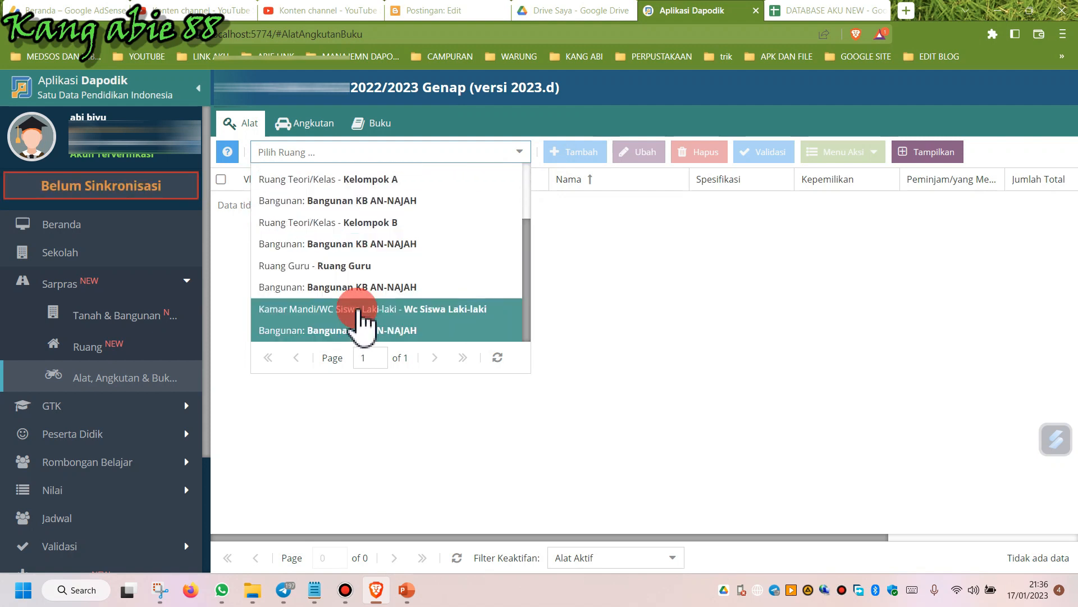
left_click(409, 323)
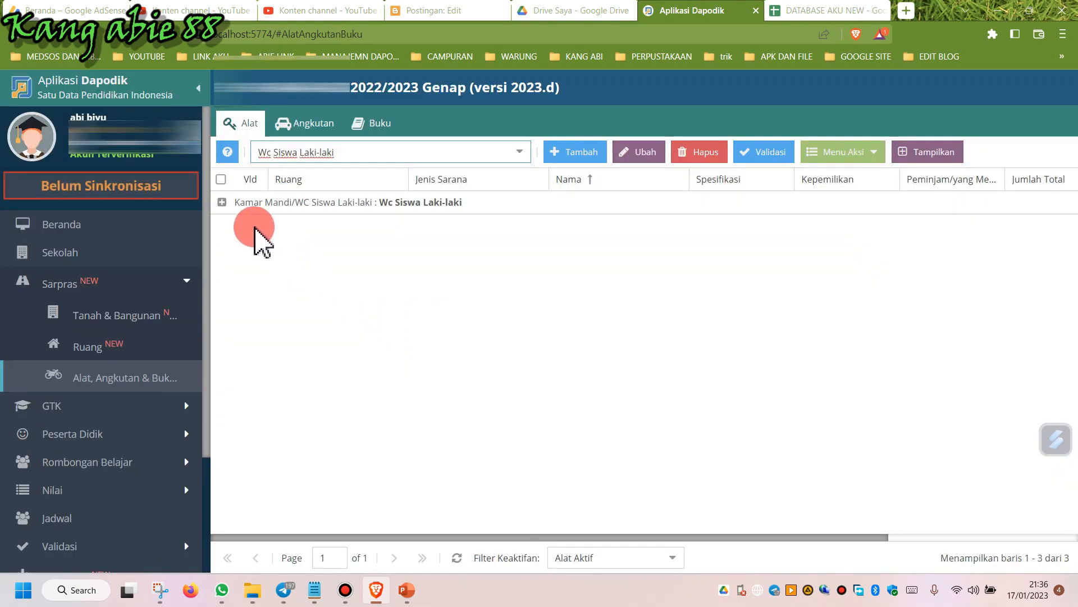
left_click(222, 202)
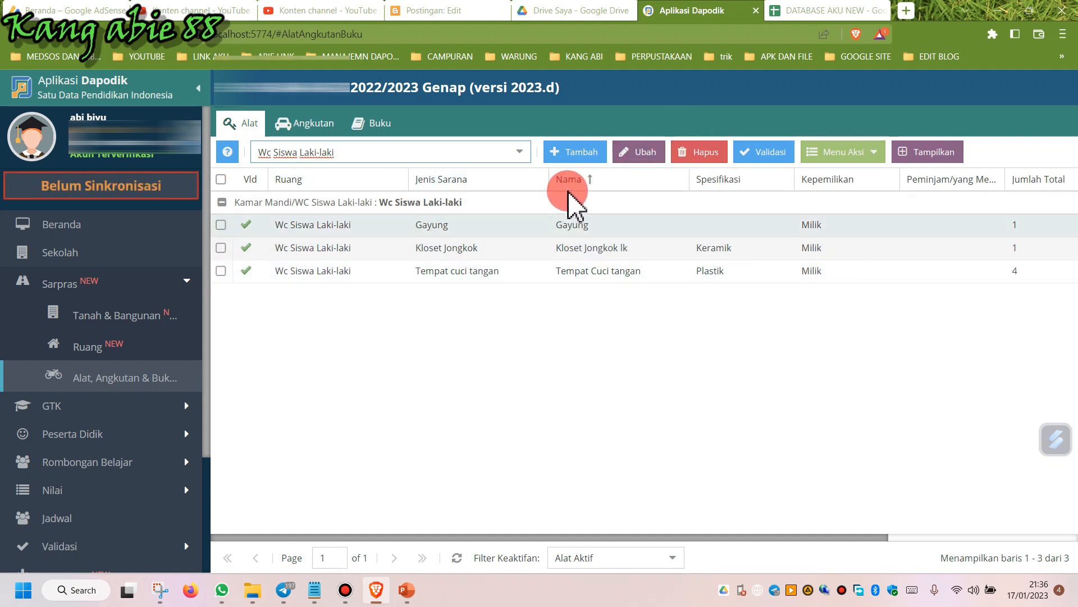
Set the Gayung tool's periodic total and good-condition counts to 2 and save.
left_click(602, 227)
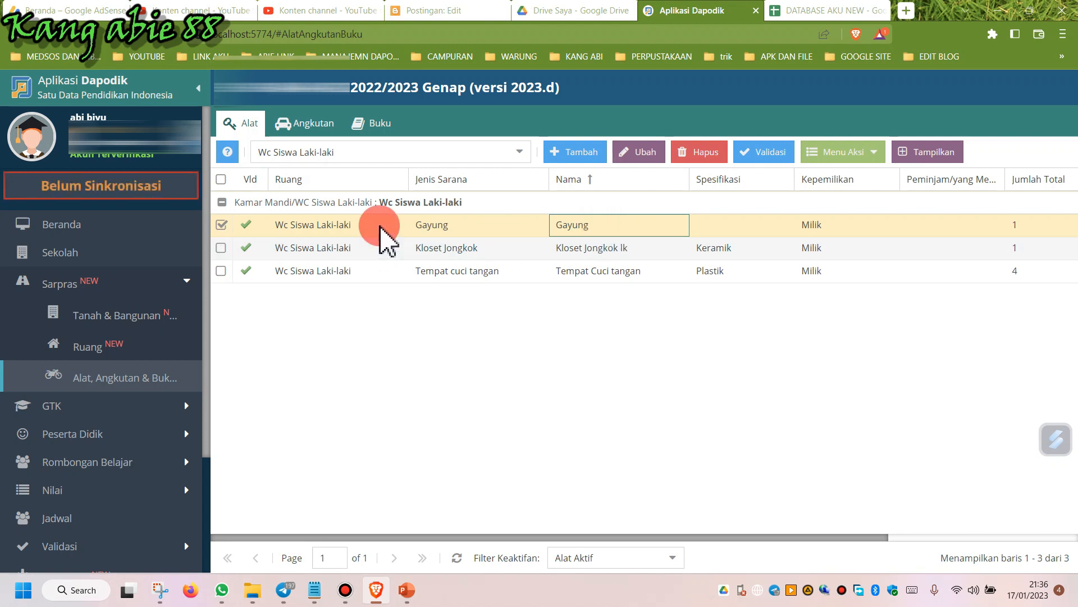
left_click(458, 234)
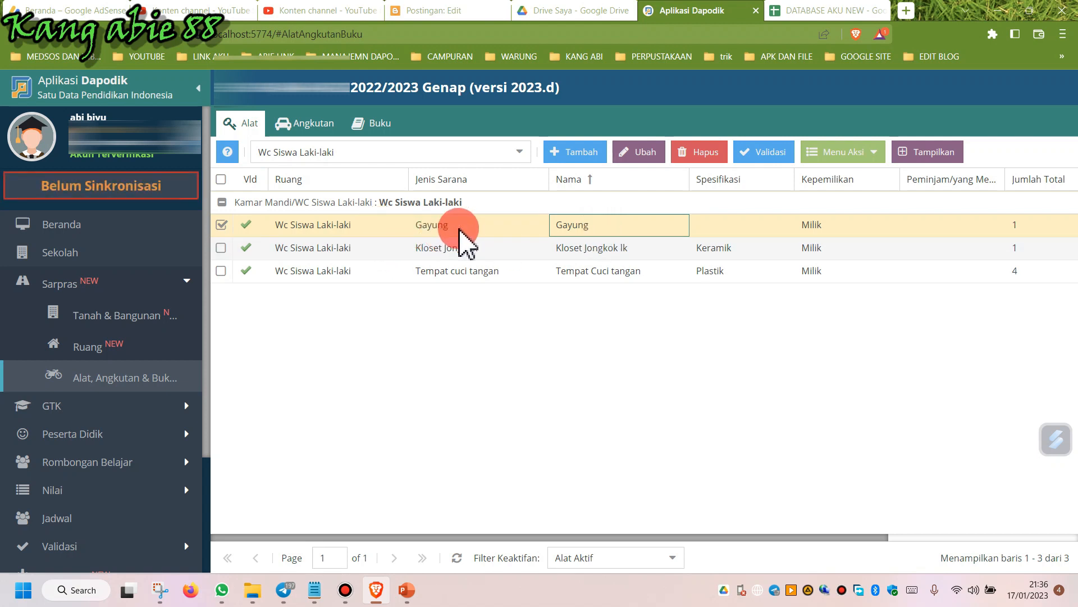
left_click(866, 165)
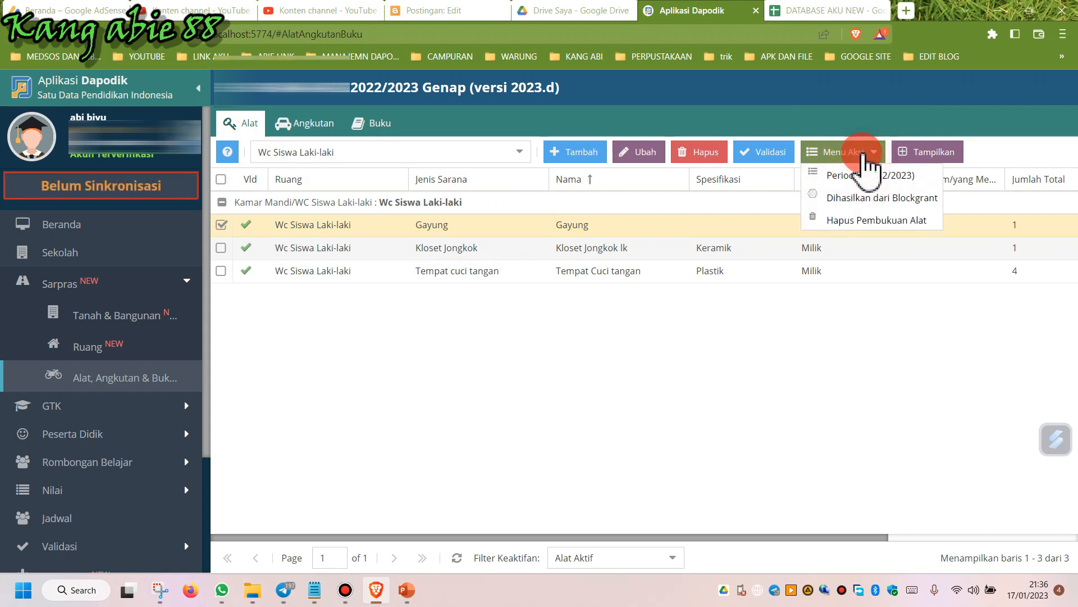
left_click(863, 175)
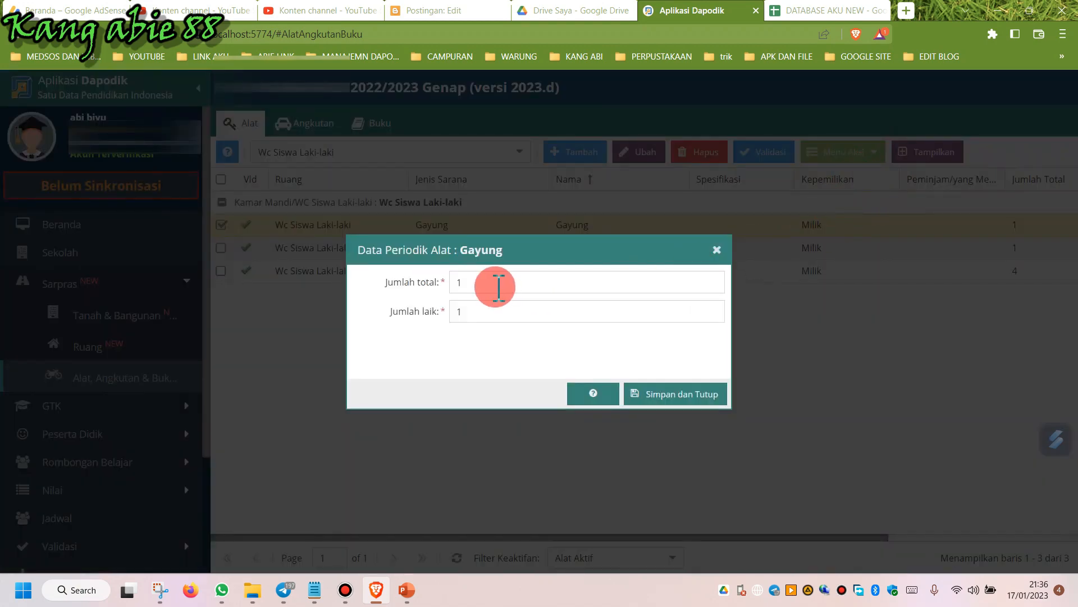
left_click(475, 284)
left_click(472, 284)
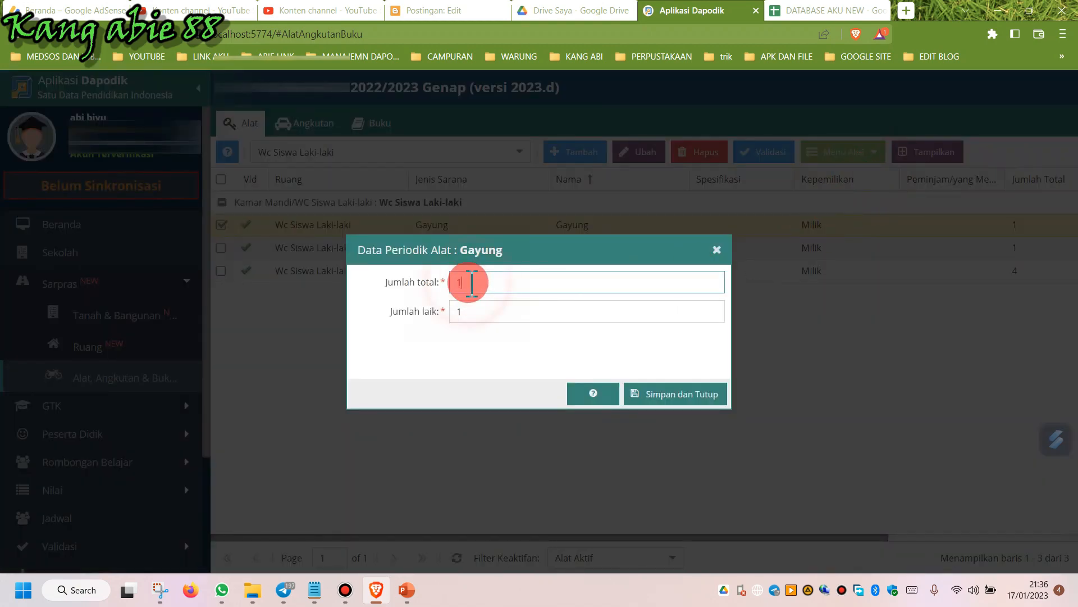
mouse_move(475, 284)
left_mouse_down()
mouse_move(337, 277)
mouse_move(343, 268)
left_mouse_up()
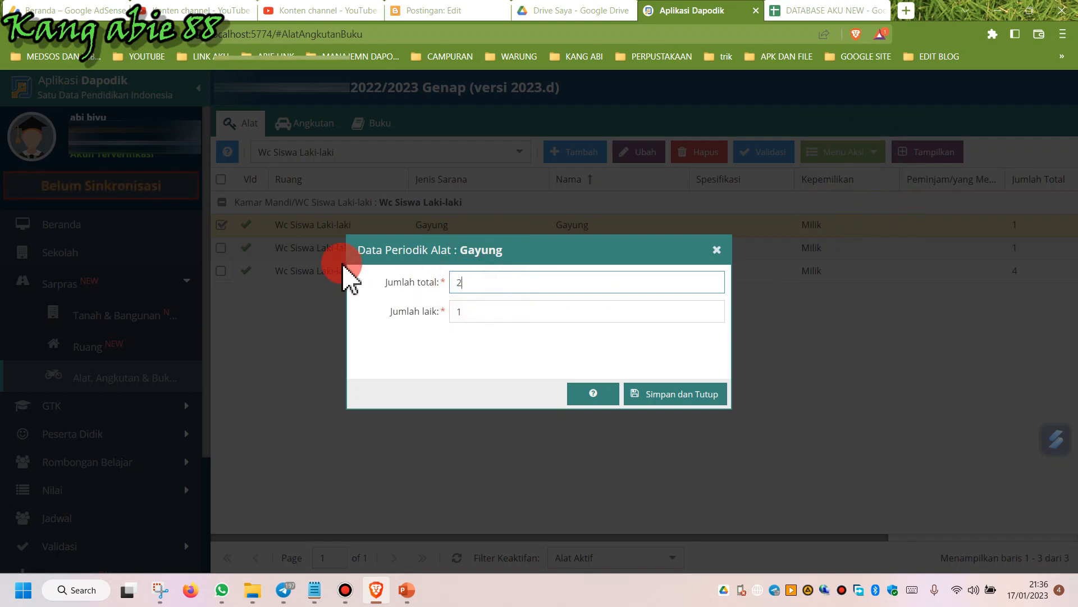
type("2")
left_click_drag(457, 310, 439, 310)
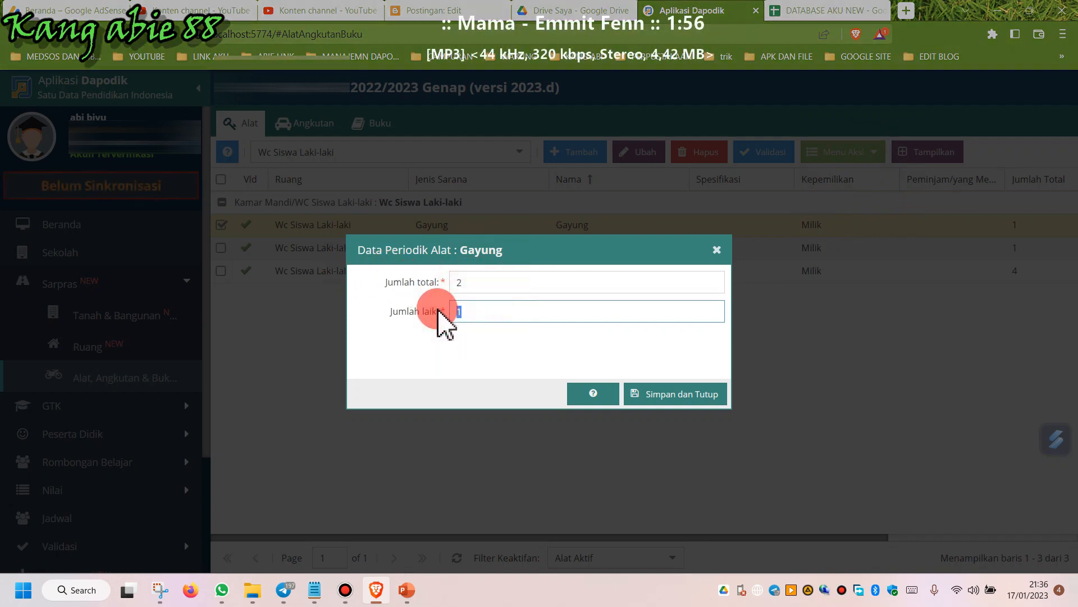
type("2")
left_click(689, 394)
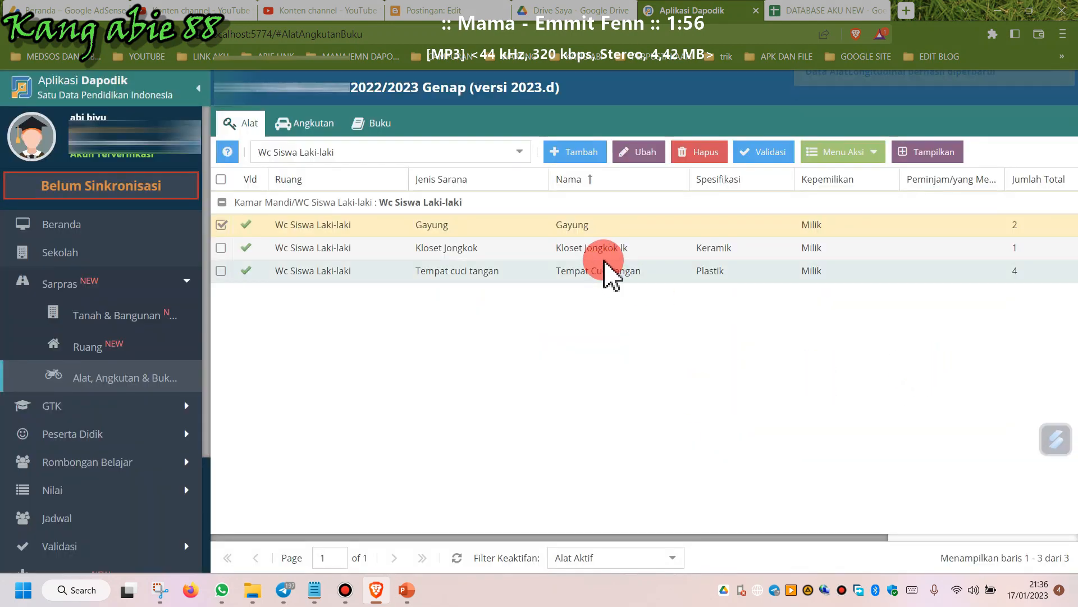
Open the Kloset Jongkok lk tool's periodic data and save it with its existing counts.
left_click(605, 253)
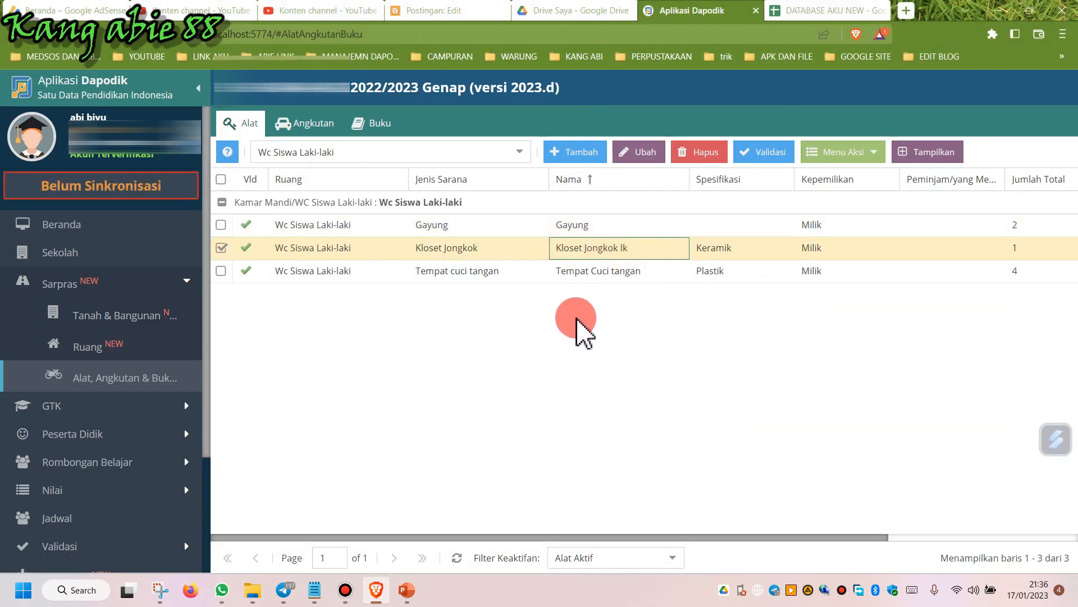
left_click(855, 157)
left_click(867, 176)
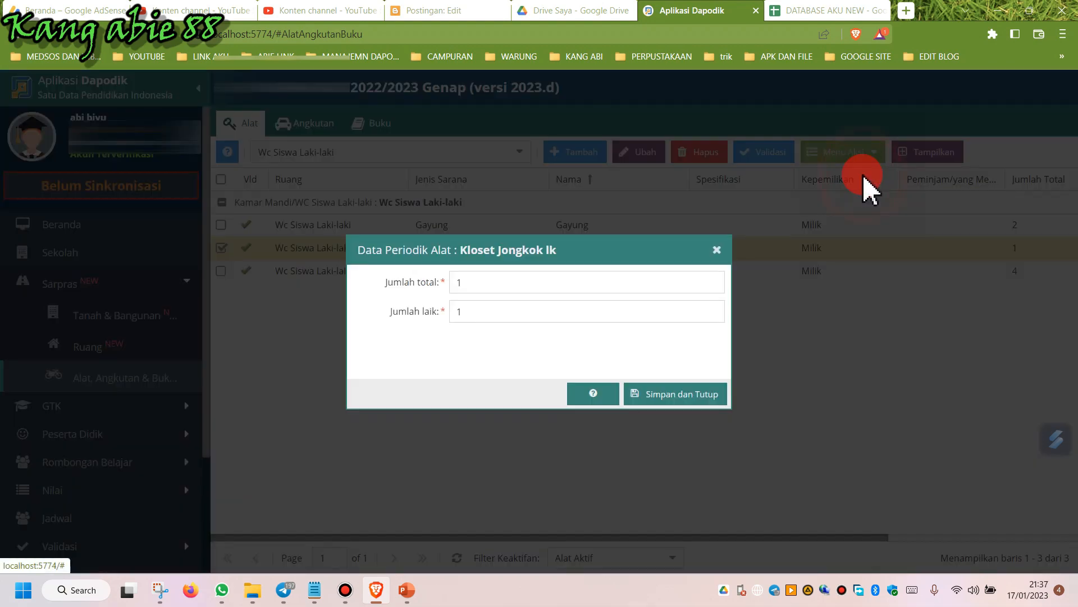
left_click(659, 395)
left_click(539, 353)
Open the Tempat Cuci tangan tool's periodic data and close it without changes.
left_click(603, 273)
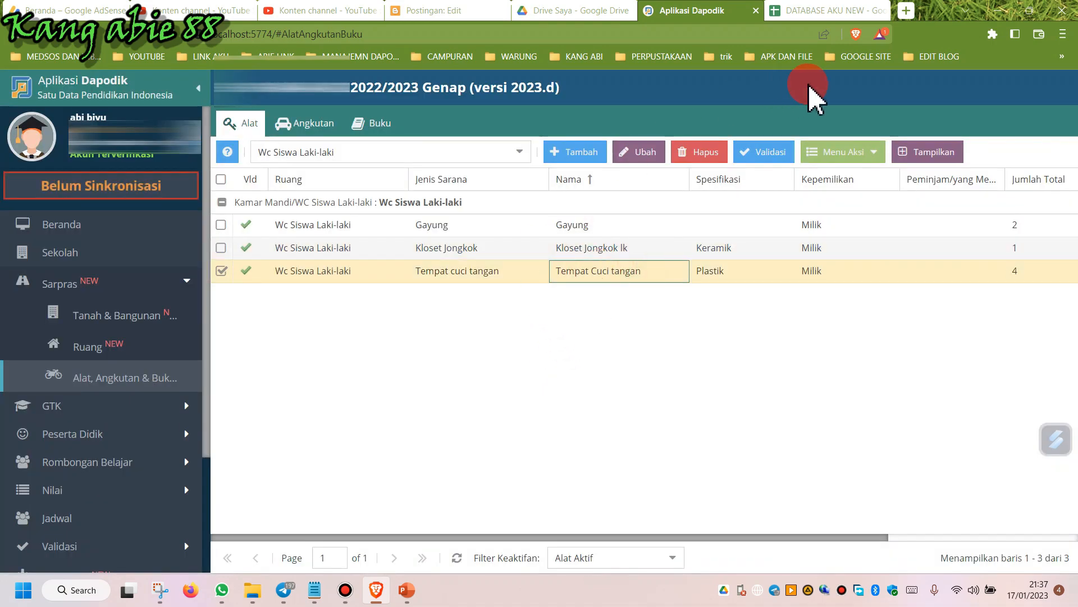
left_click(856, 153)
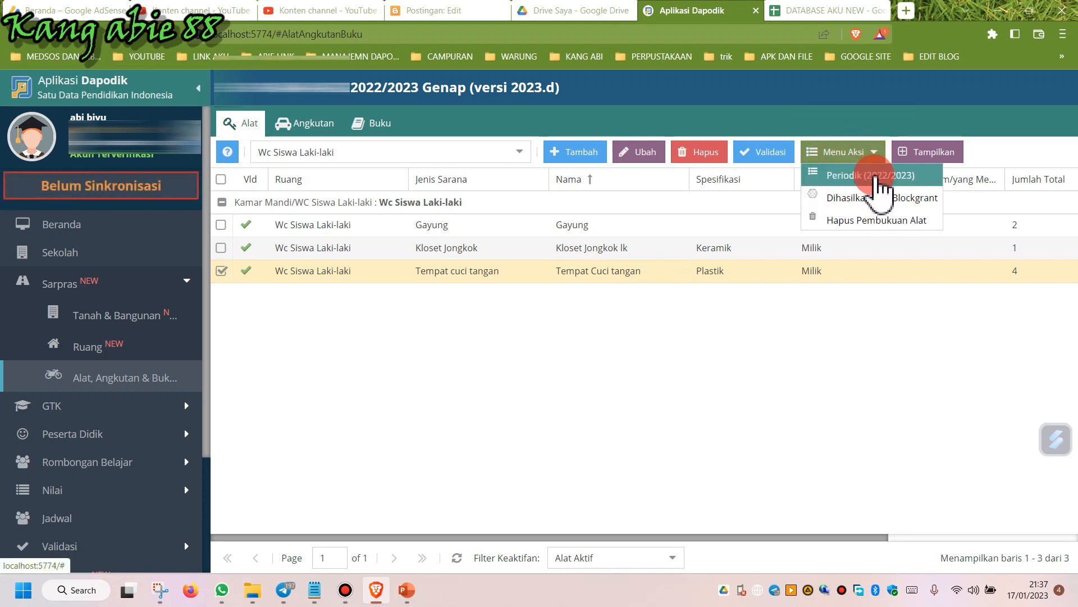
left_click(875, 176)
left_click(516, 314)
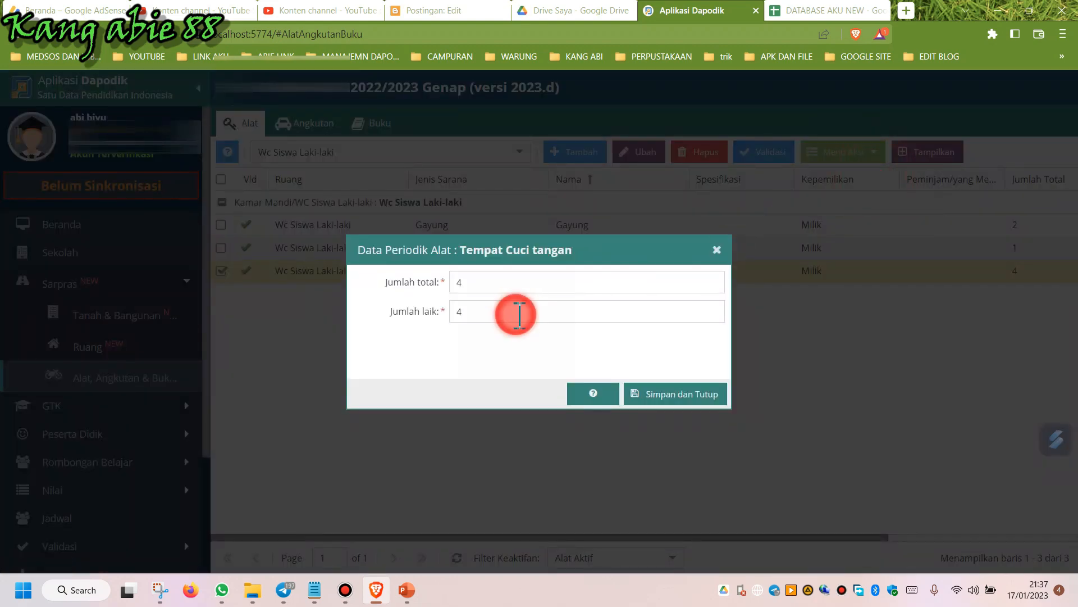
left_click(717, 248)
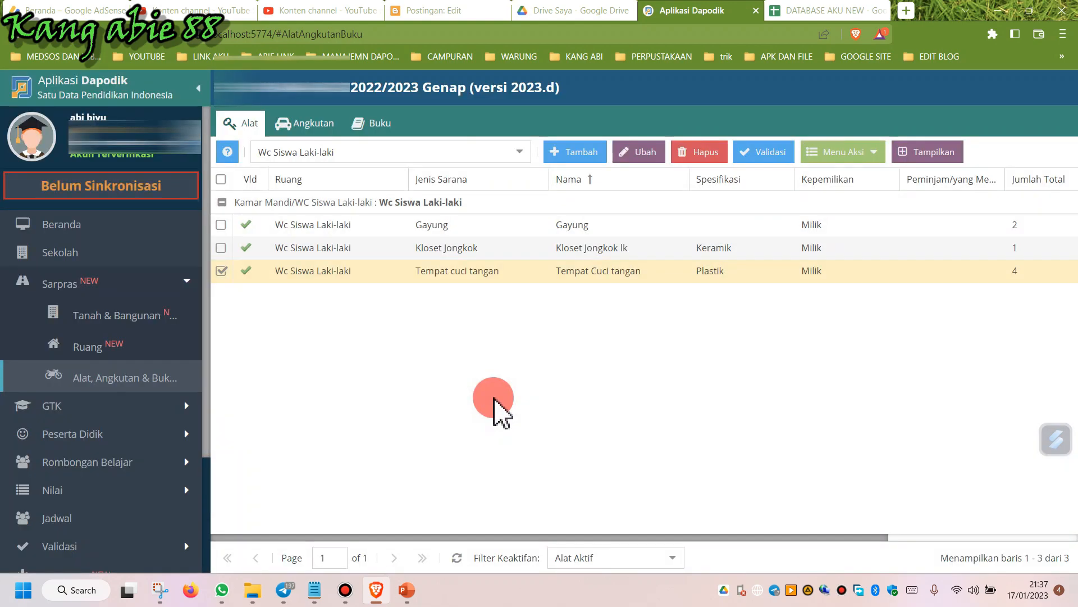
Switch to the Ruang Guru room and set the Kursi Guru tool's periodic total and good counts to 4, then save.
left_click(519, 153)
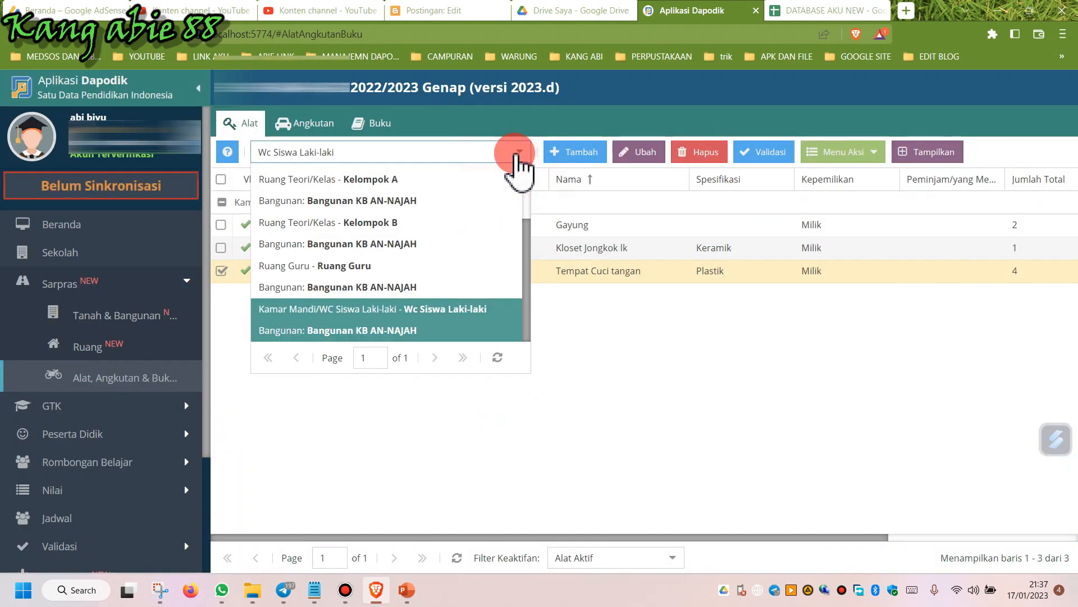
left_click(388, 285)
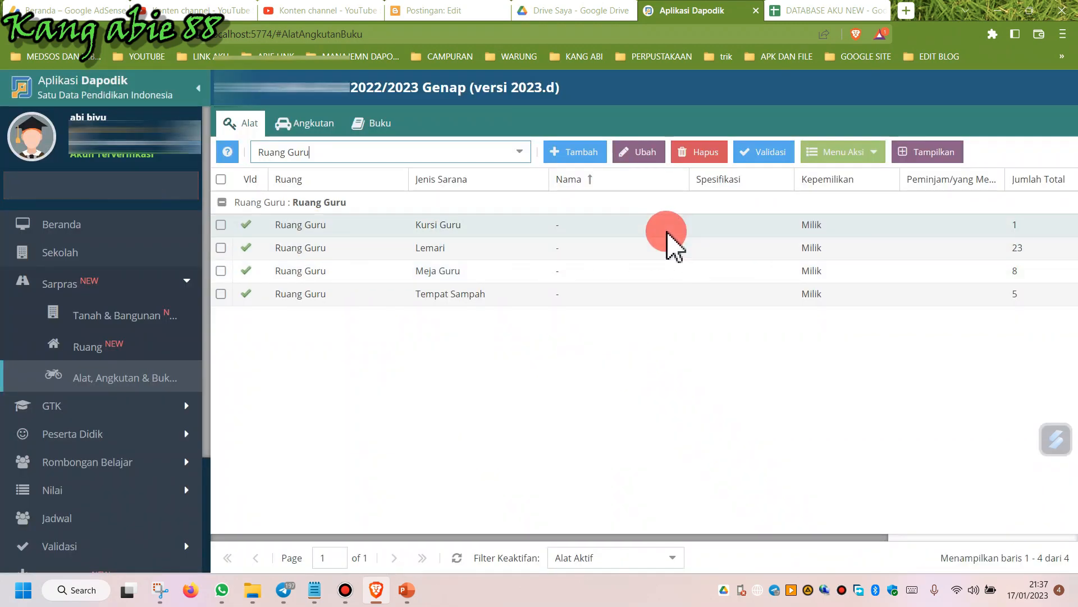
left_click(667, 229)
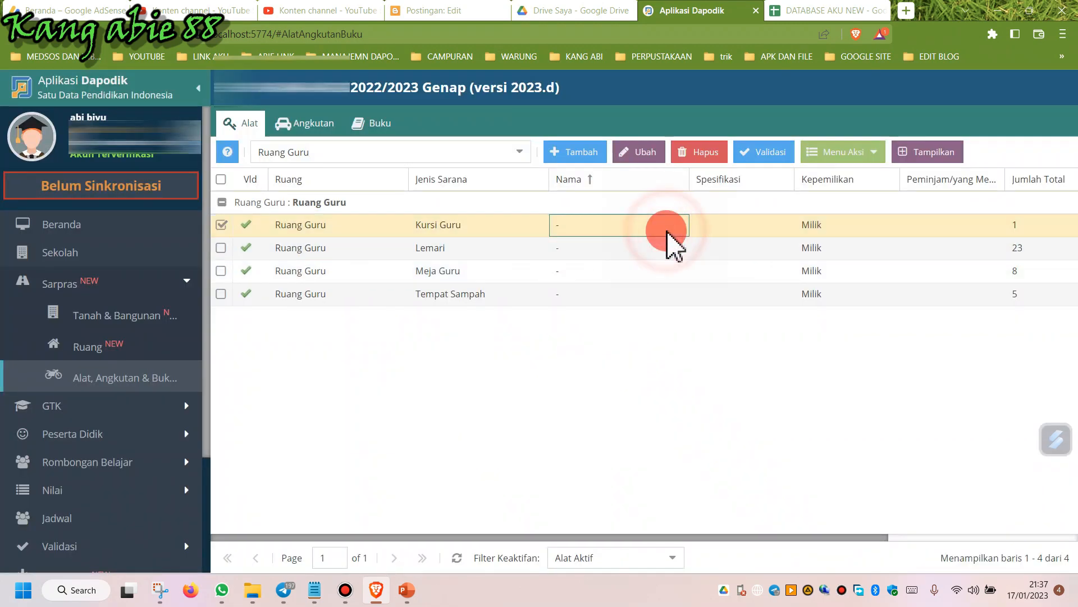
left_click(871, 157)
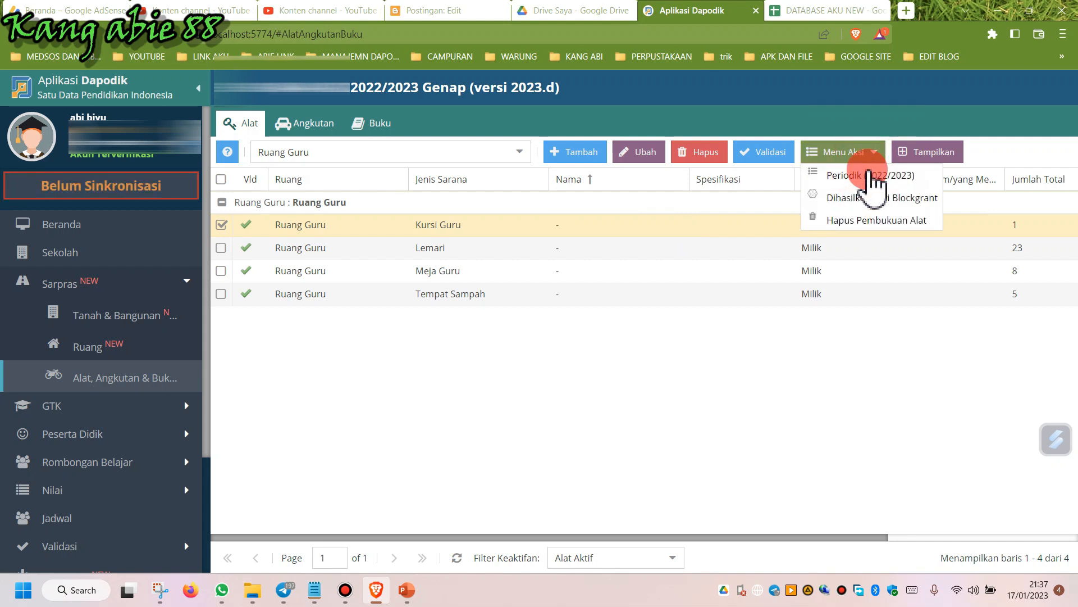
left_click(867, 175)
left_click_drag(477, 288, 377, 285)
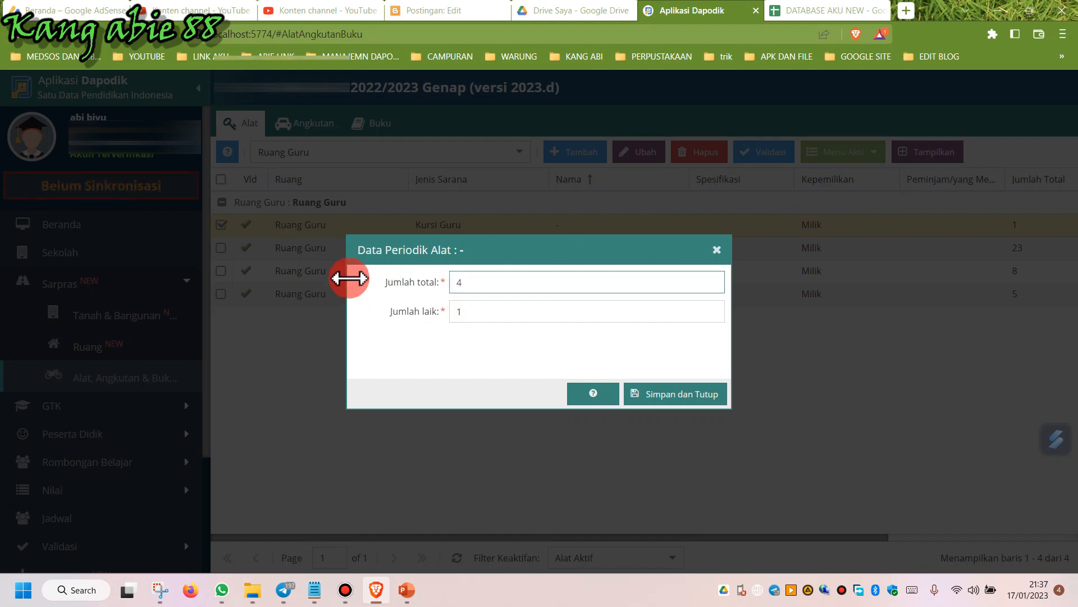
left_click_drag(472, 310, 337, 313)
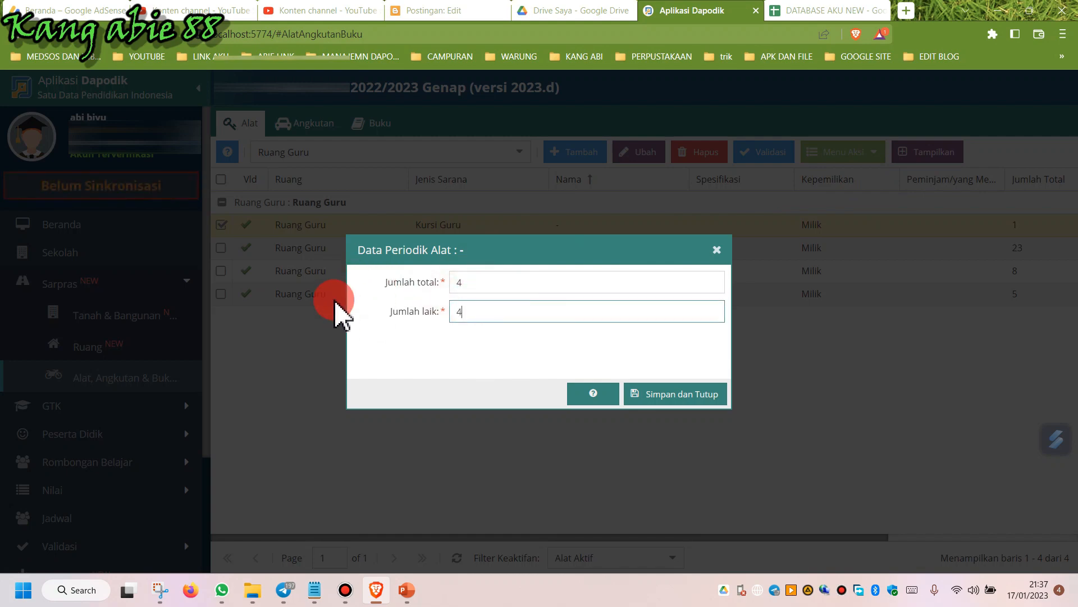
type("4")
left_click(656, 400)
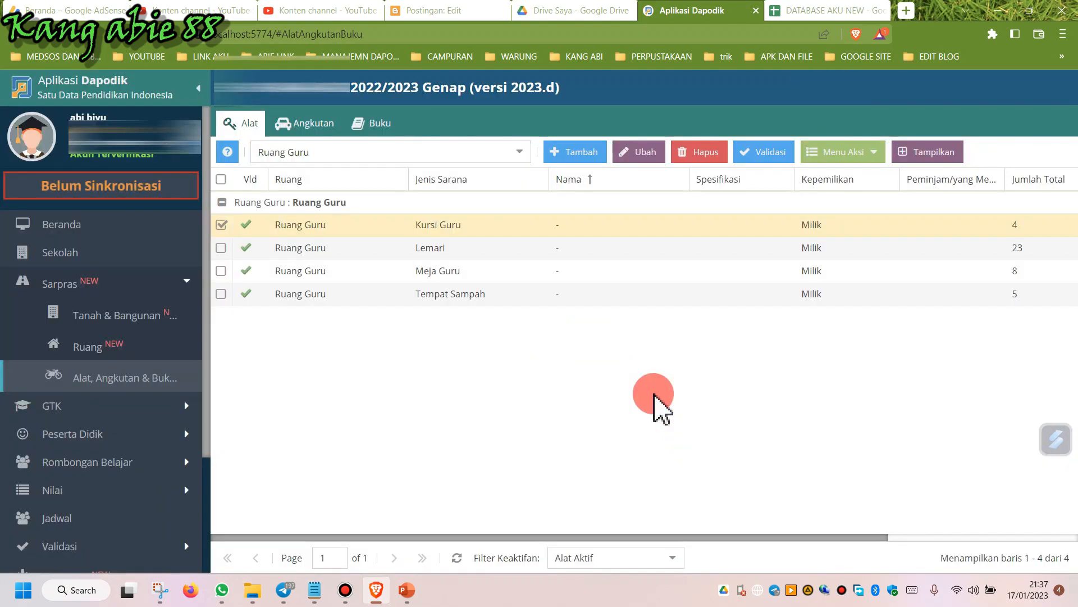
Set the Lemari tool's periodic total and good-condition counts to 10 and save.
left_click(483, 253)
left_click(846, 156)
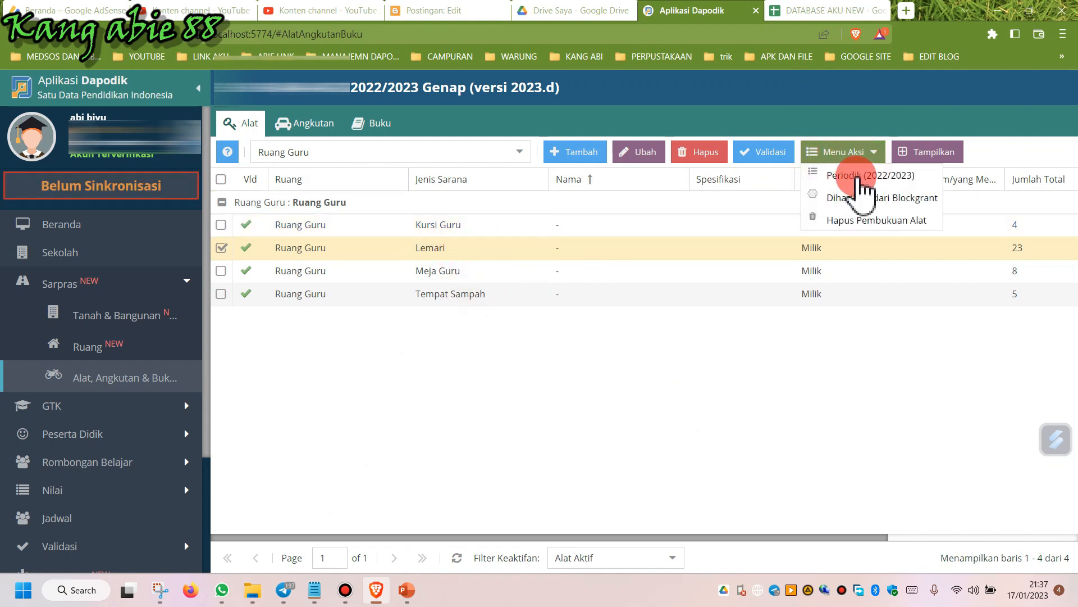
left_click(849, 179)
left_click(555, 328)
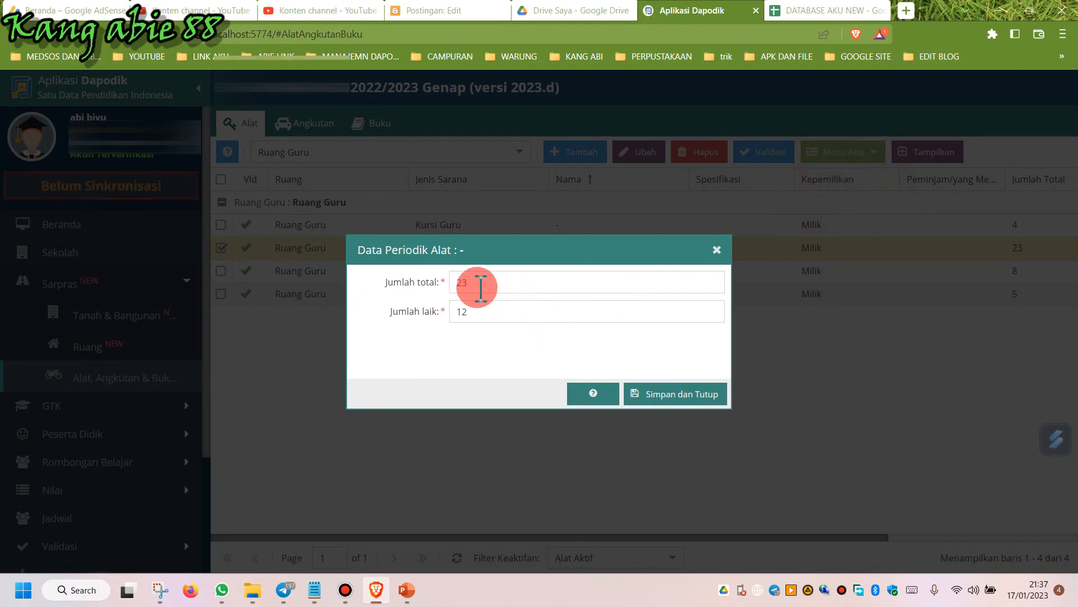
left_click_drag(459, 248, 534, 292)
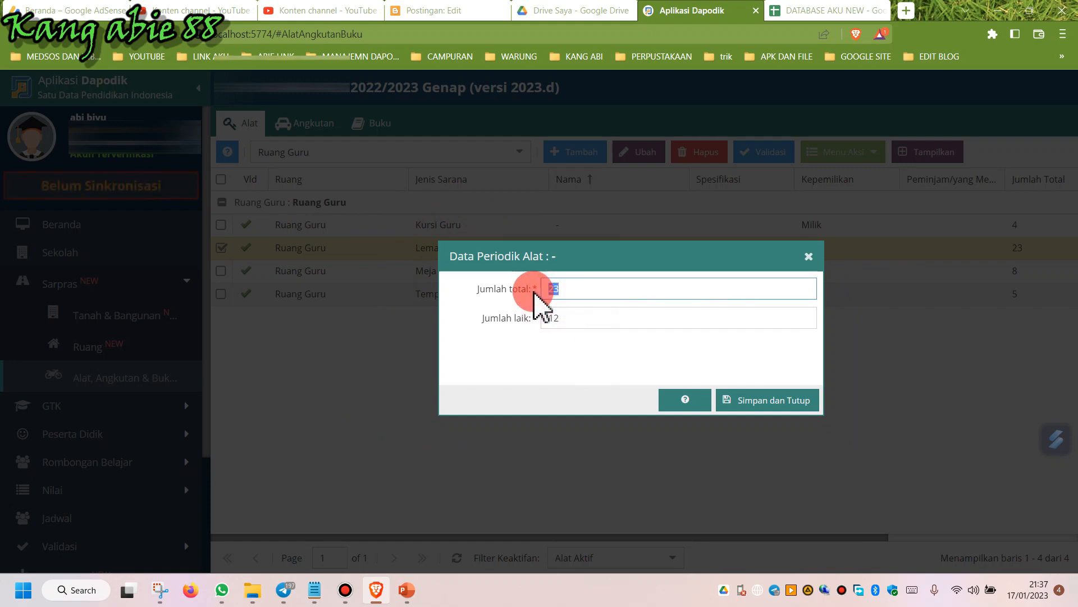
type("10")
left_click_drag(581, 316, 508, 325)
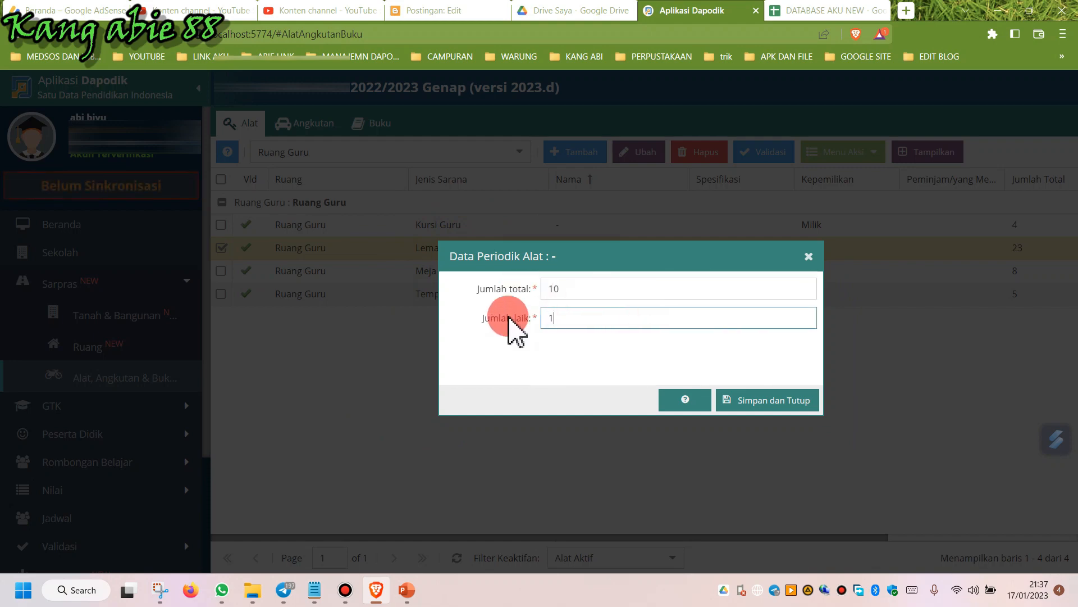
type("10")
left_click(755, 401)
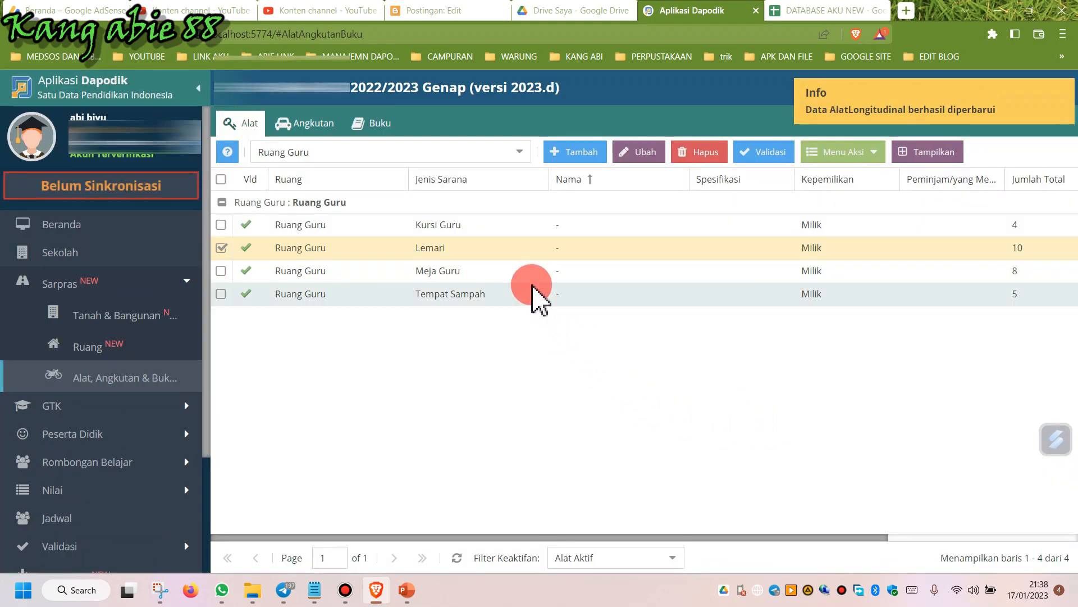
Set the Meja Guru tool's periodic total to 4 and good-condition count to 7, then save.
left_click(523, 273)
left_click(837, 152)
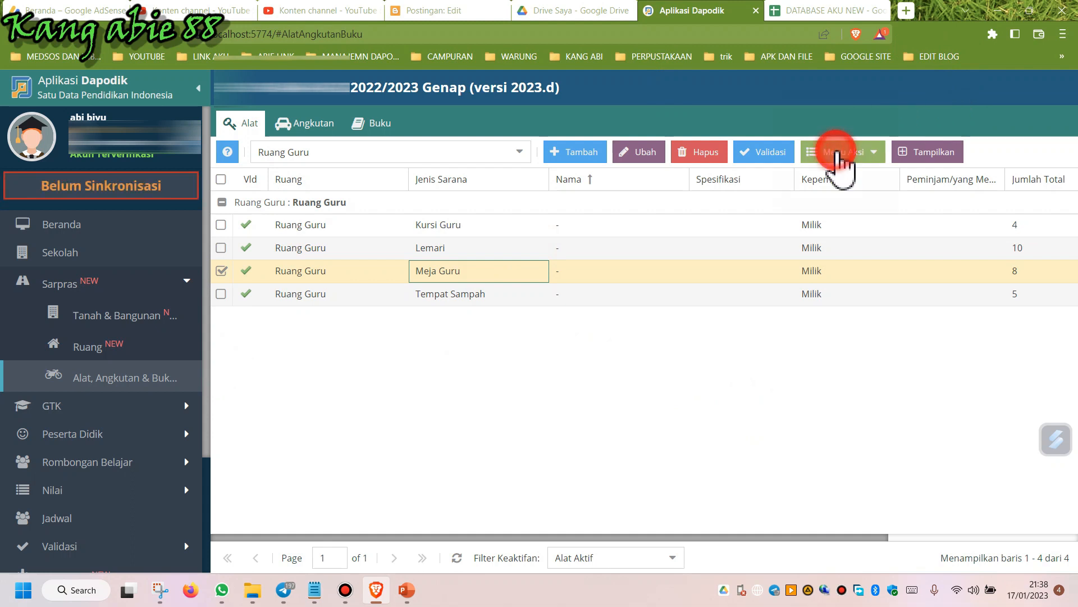
left_click(851, 179)
left_click(482, 284)
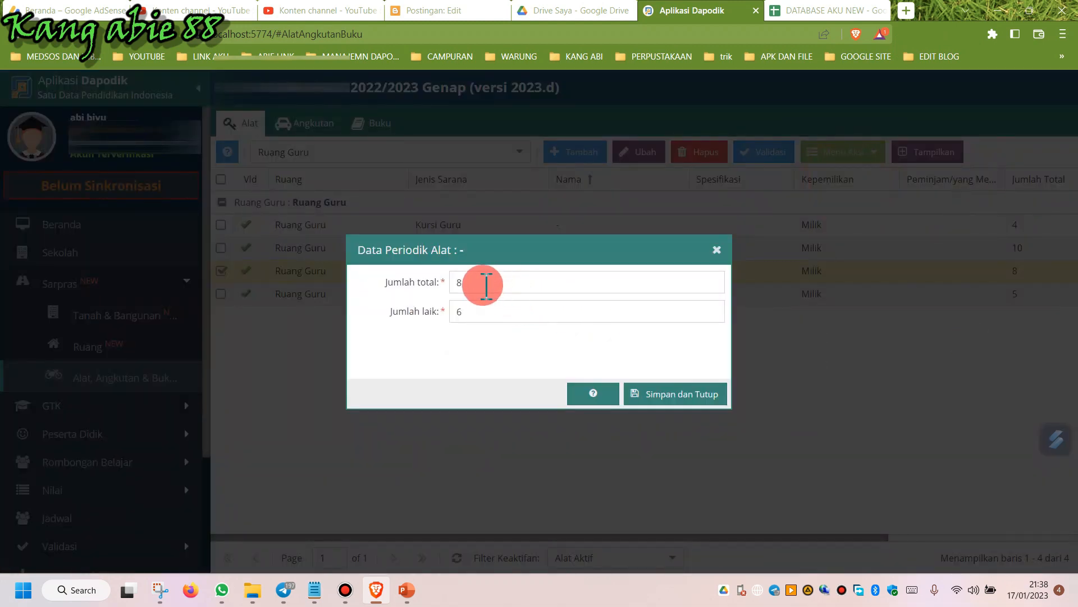
left_click_drag(480, 284, 414, 272)
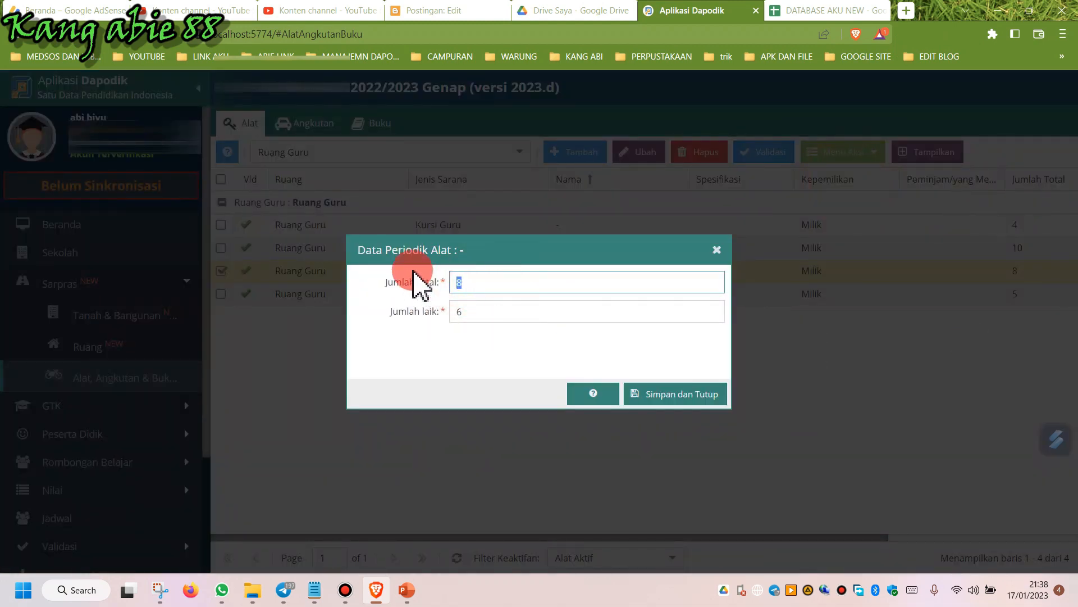
left_click_drag(461, 311, 416, 317)
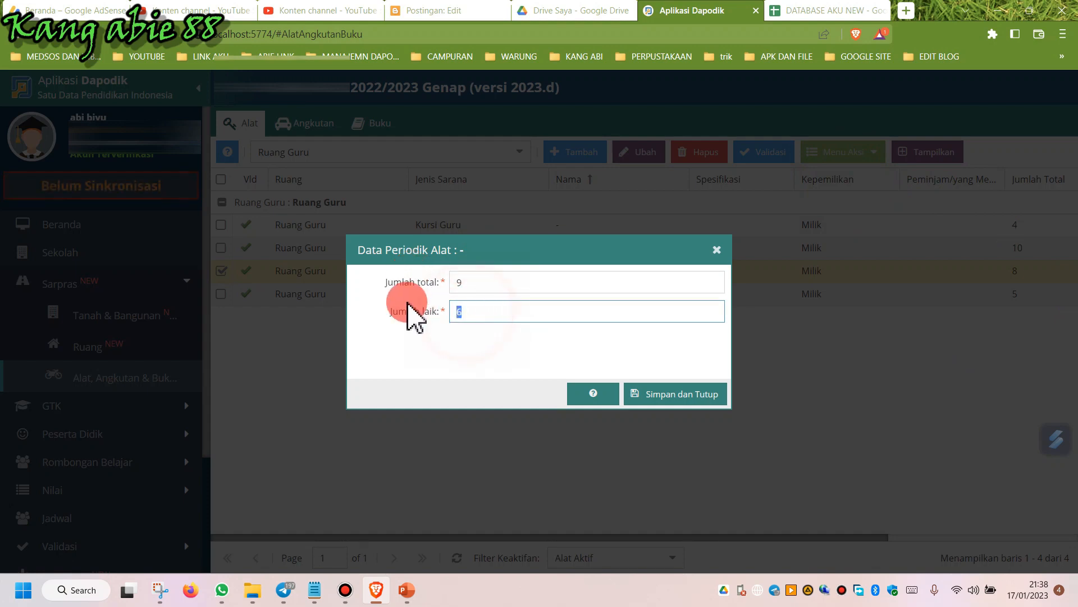
type("7")
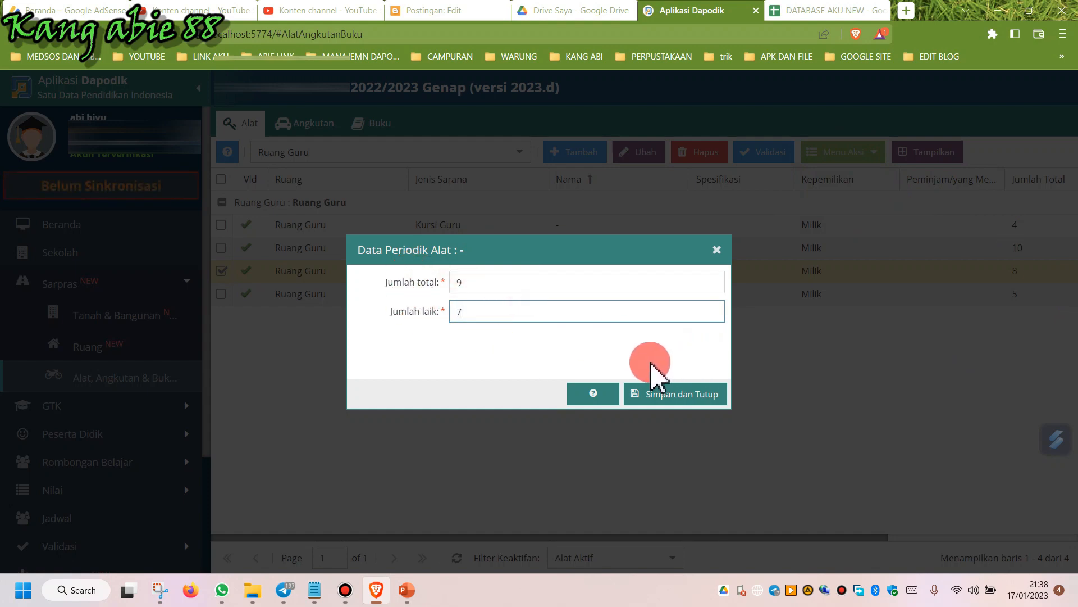
left_click_drag(474, 283, 343, 336)
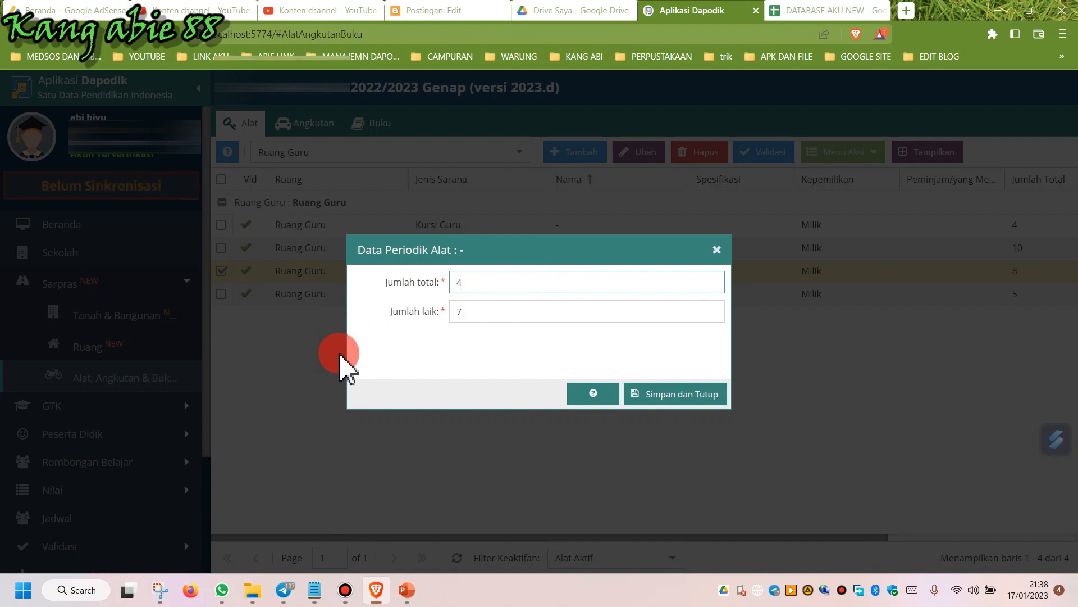
left_click(681, 397)
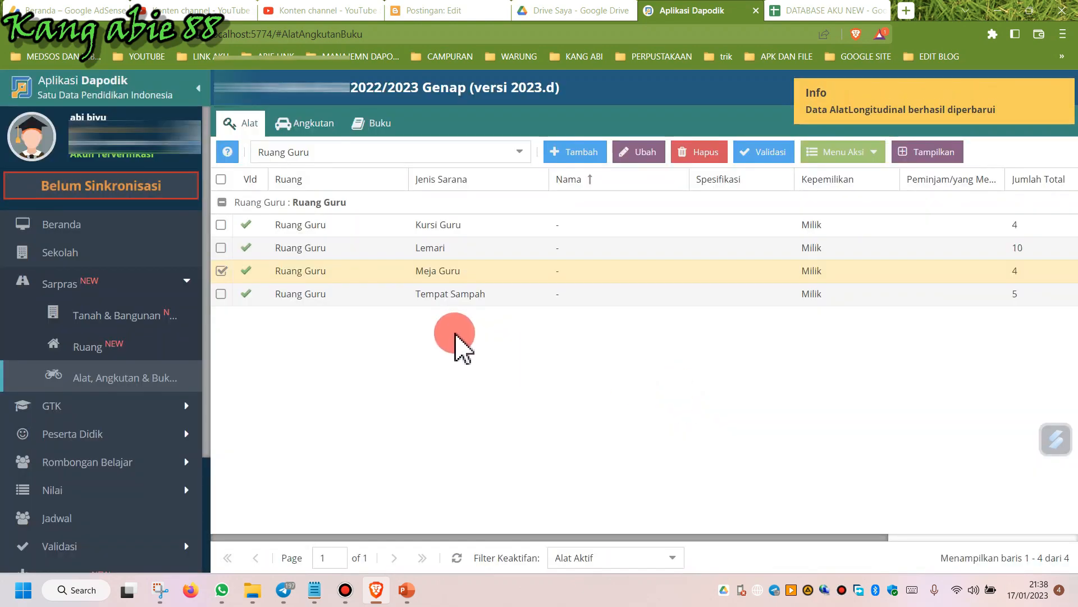
Set the Tempat Sampah tool's periodic good-condition count to 5 in Ruang Guru and save.
left_click(458, 296)
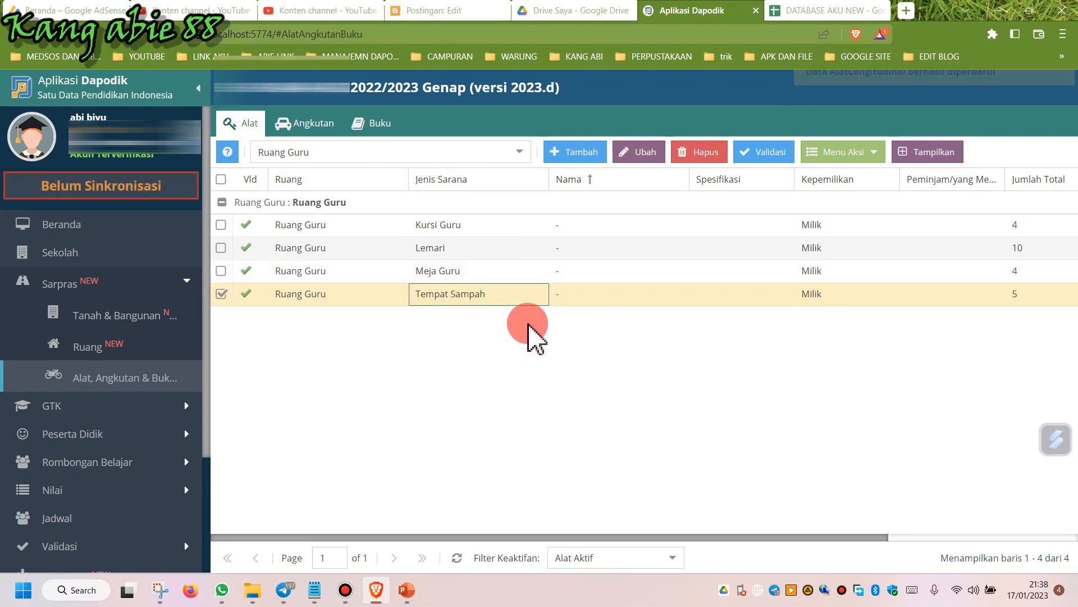
left_click(859, 157)
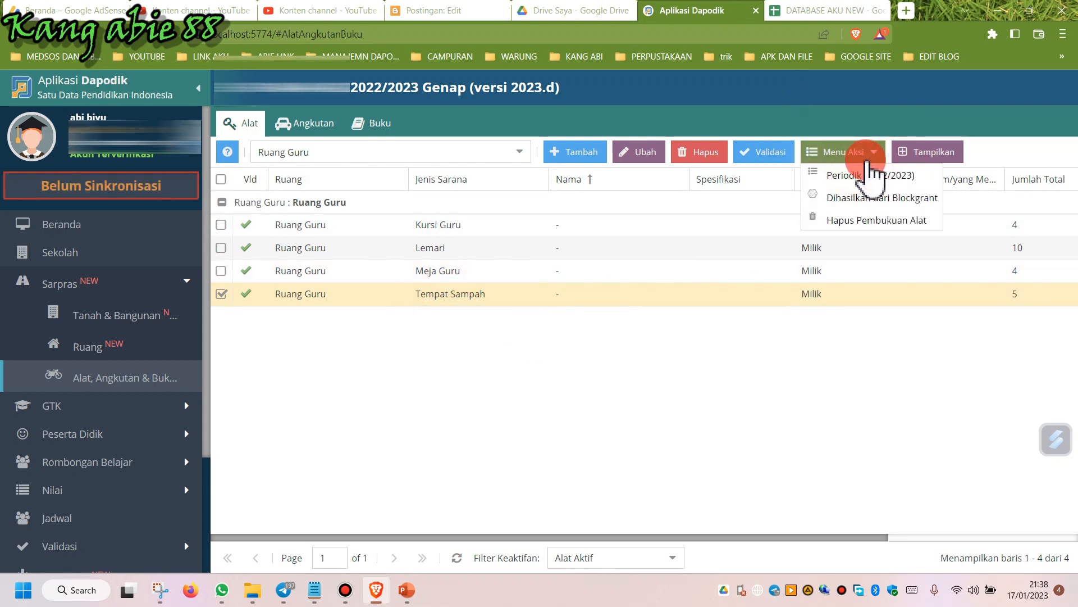
left_click(868, 177)
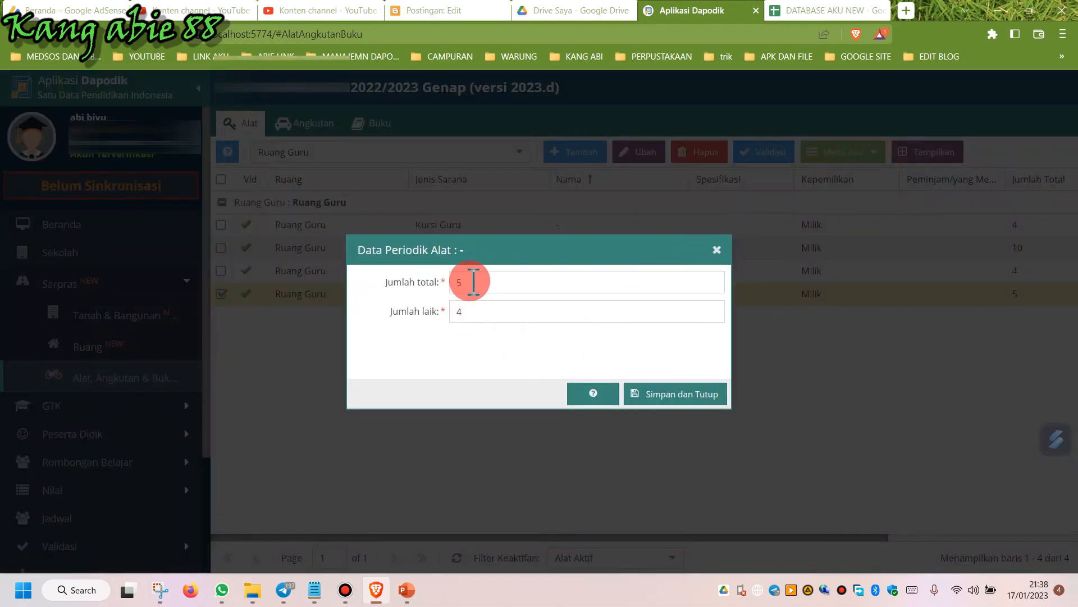
left_click_drag(467, 310, 397, 296)
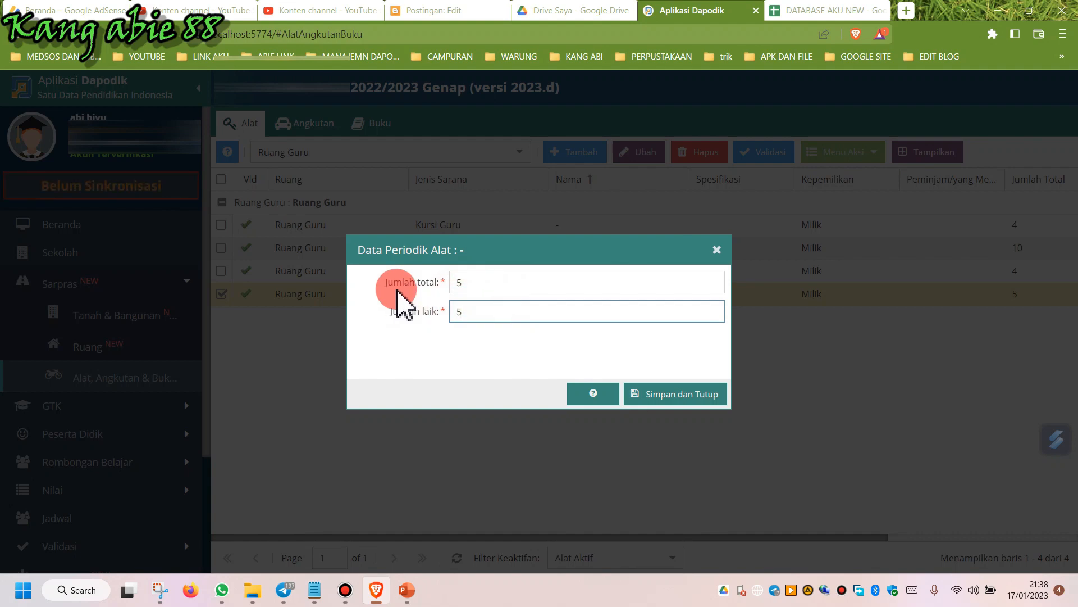
left_click(666, 398)
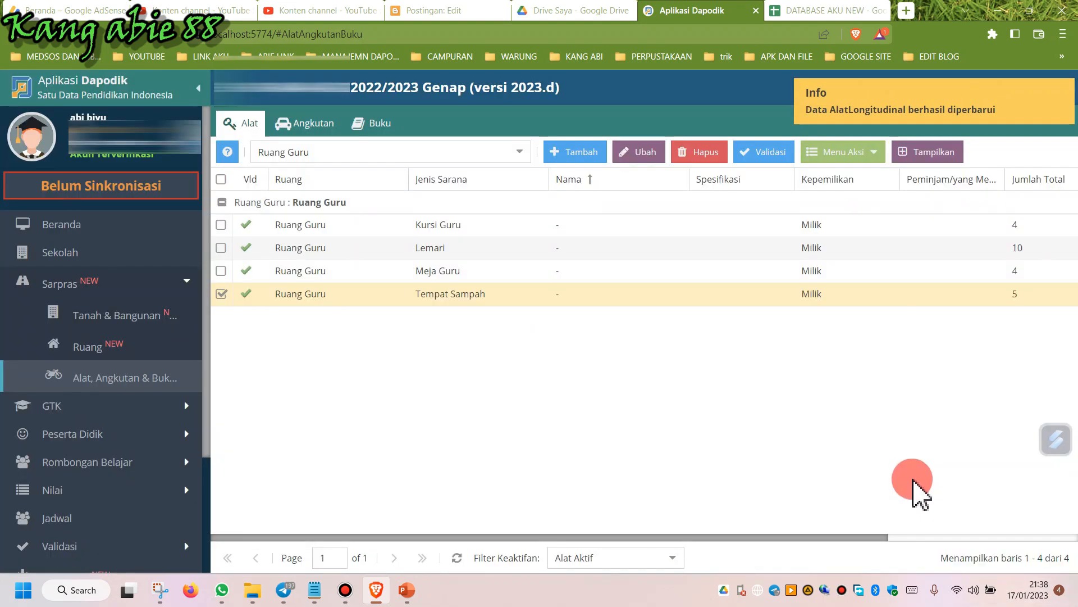
Switch to the Kelompok B room and save the Kursi Guru tool's periodic data without changes.
left_click(520, 151)
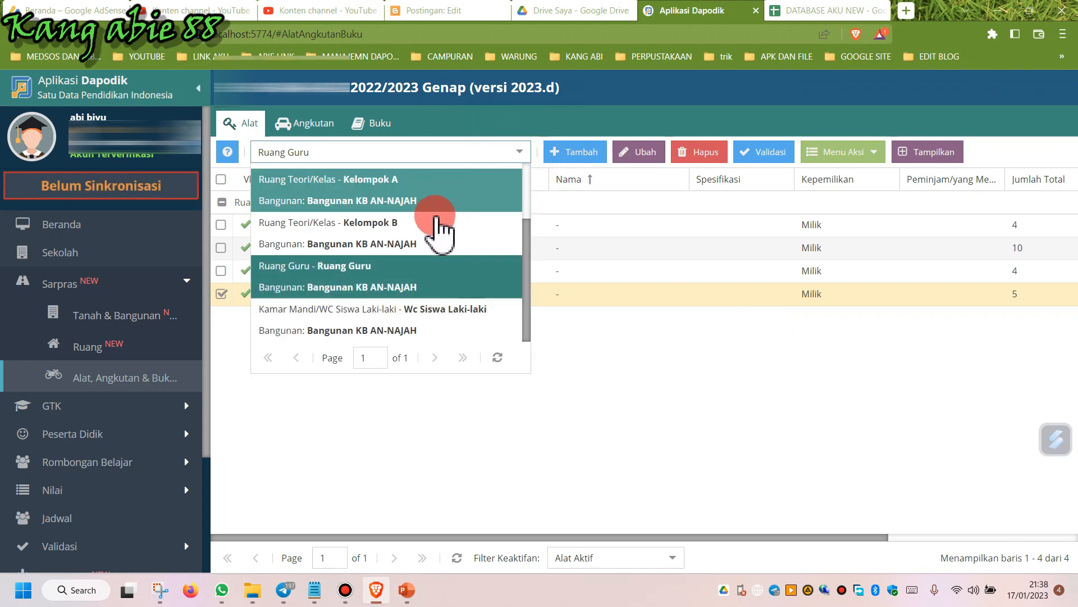
left_click(438, 228)
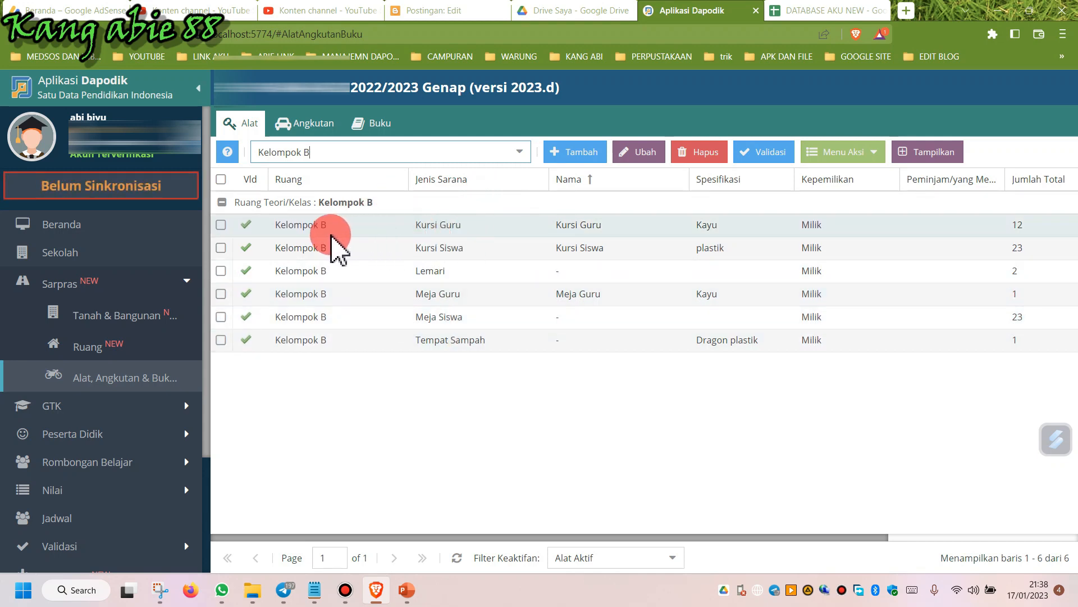
left_click(468, 223)
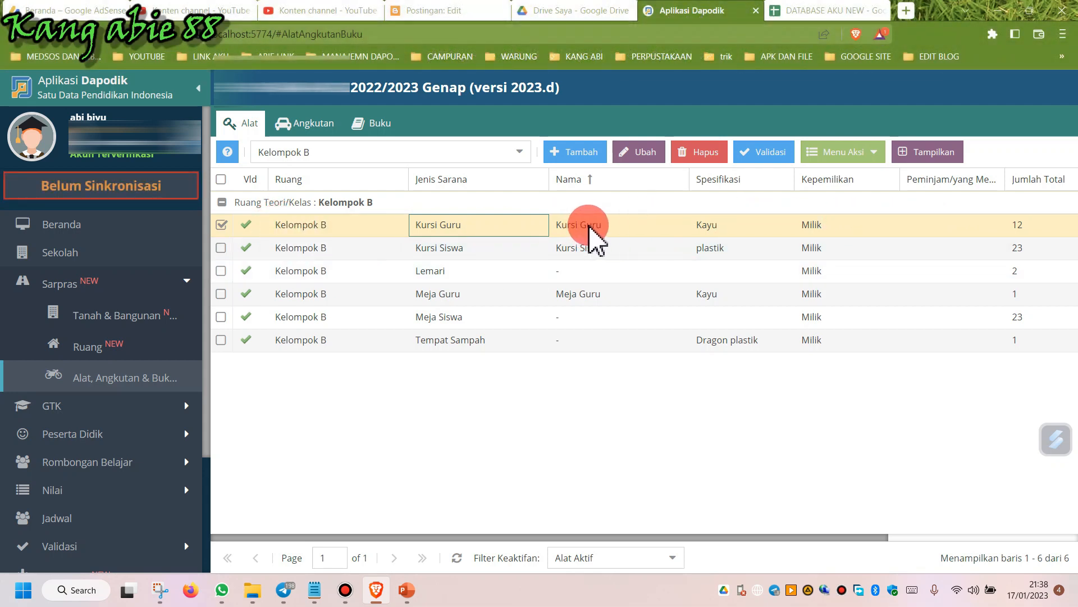
left_click(848, 154)
left_click(848, 175)
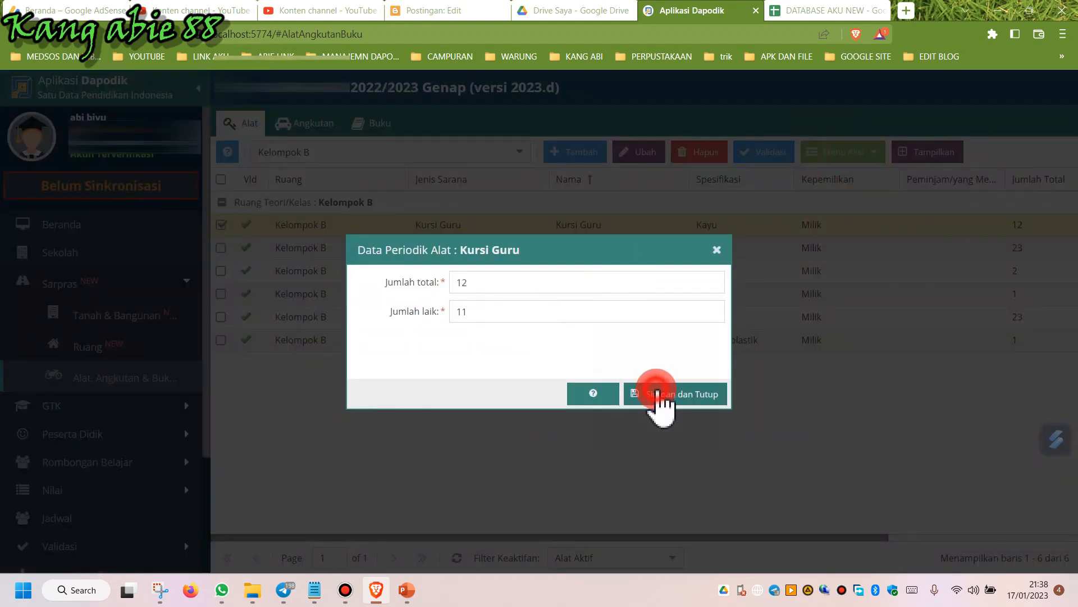
left_click(657, 393)
left_click(540, 353)
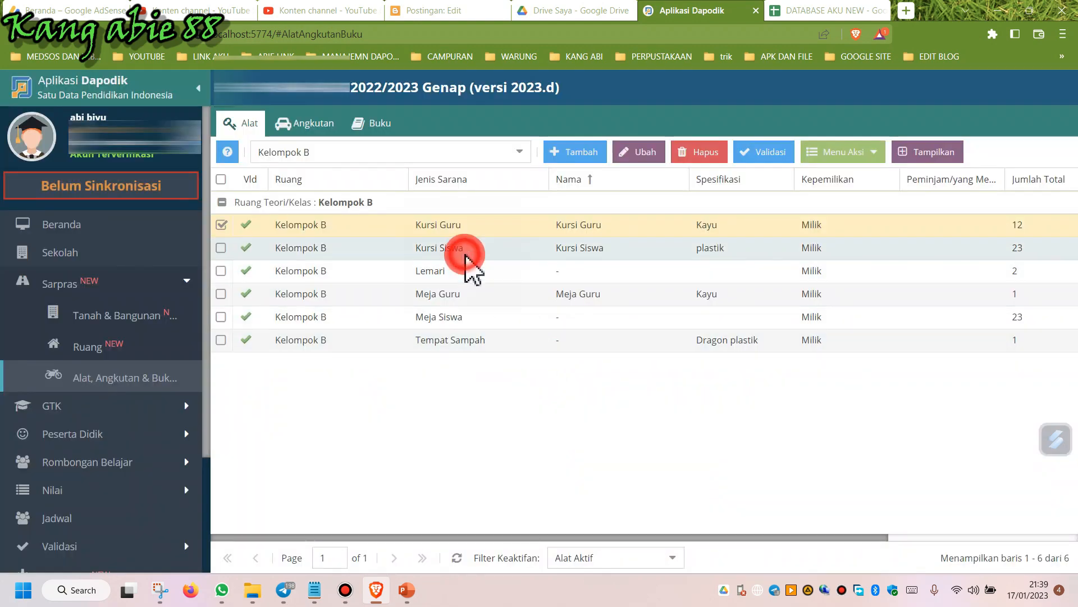
Open the Kursi Siswa tool's periodic data for 2022/2023 and save it.
left_click(465, 255)
left_click(844, 154)
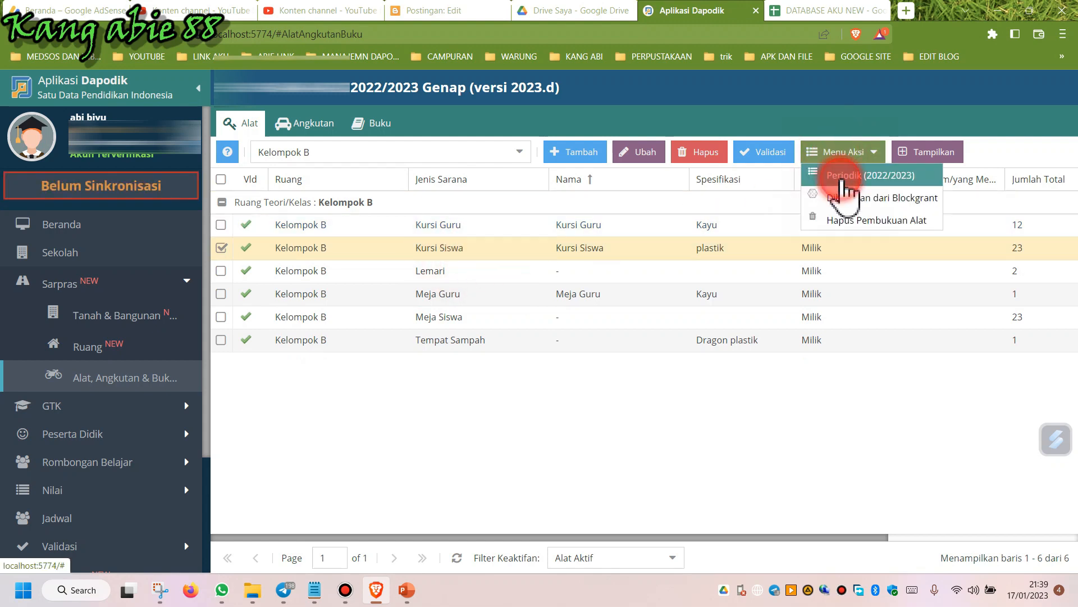
left_click(843, 177)
left_click(476, 309)
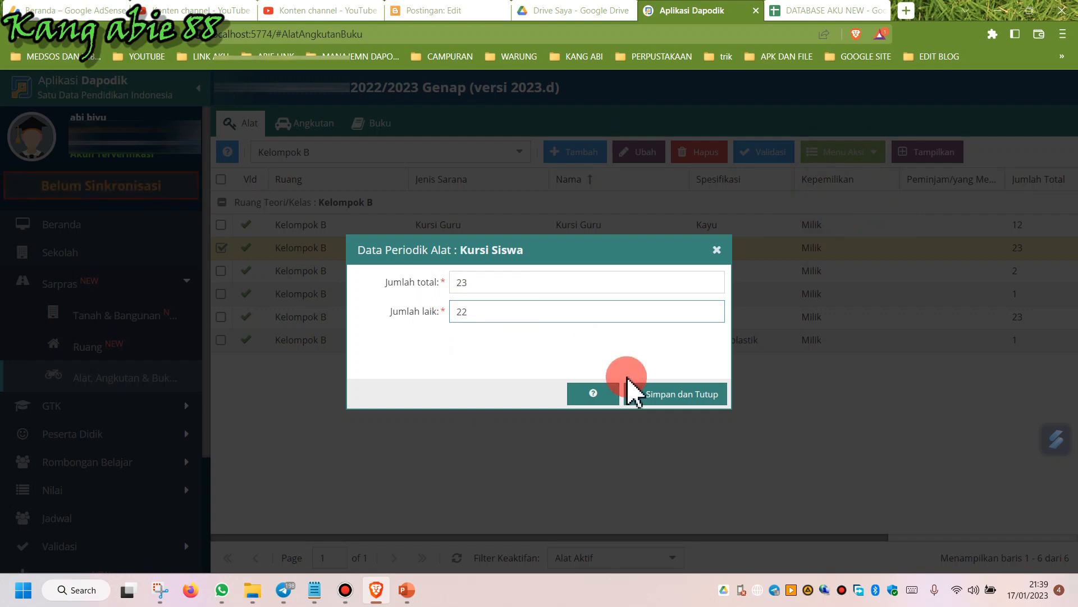
left_click(665, 397)
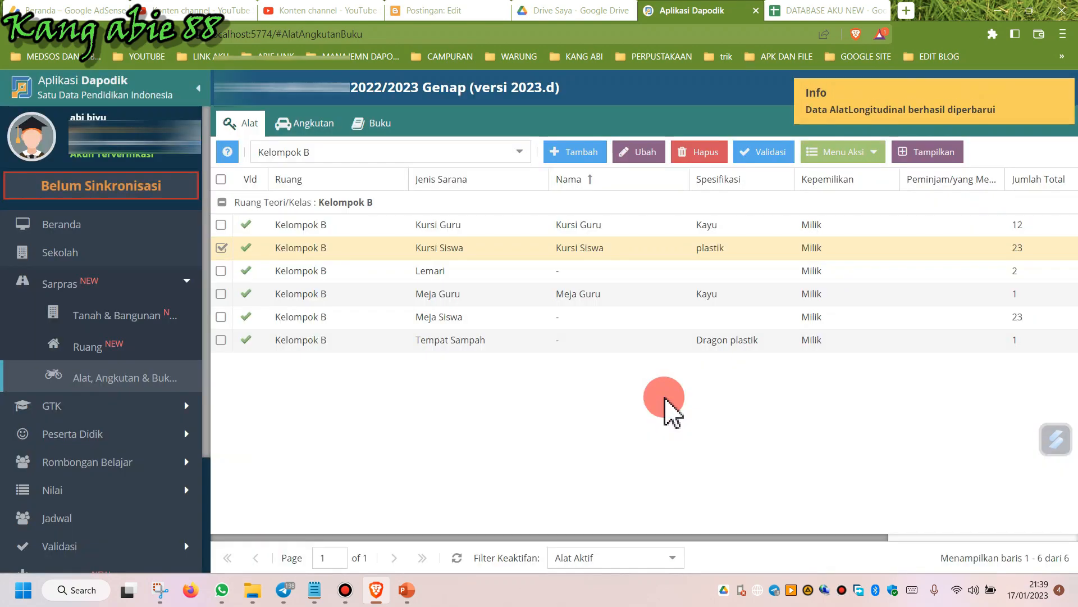
Set the Lemari tool's periodic good-condition count to 1 and save.
left_click(293, 270)
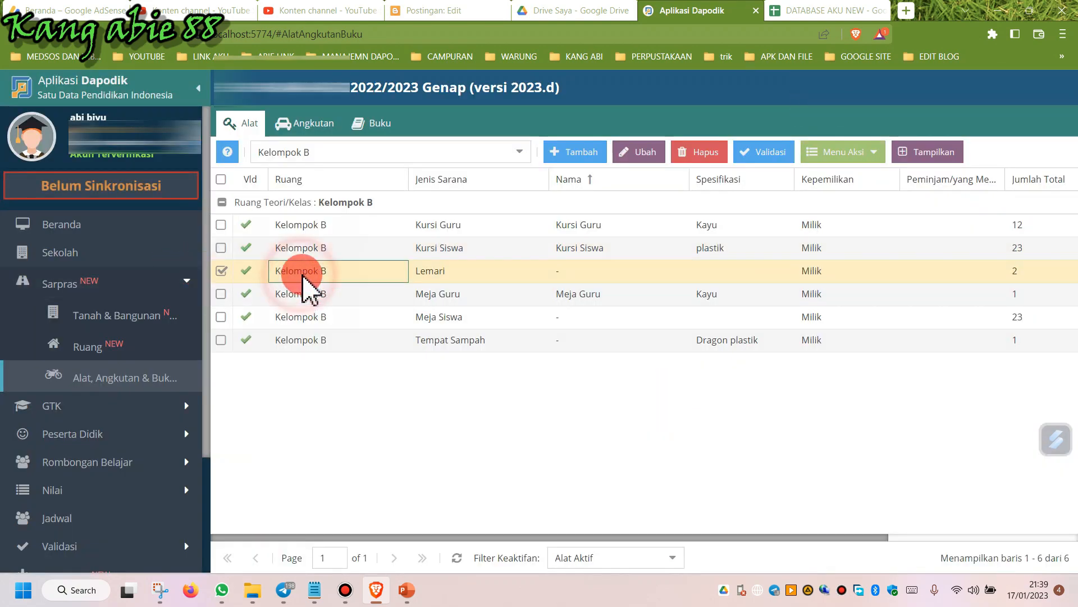
left_click(844, 161)
left_click(854, 176)
left_click(476, 303)
left_click(396, 282)
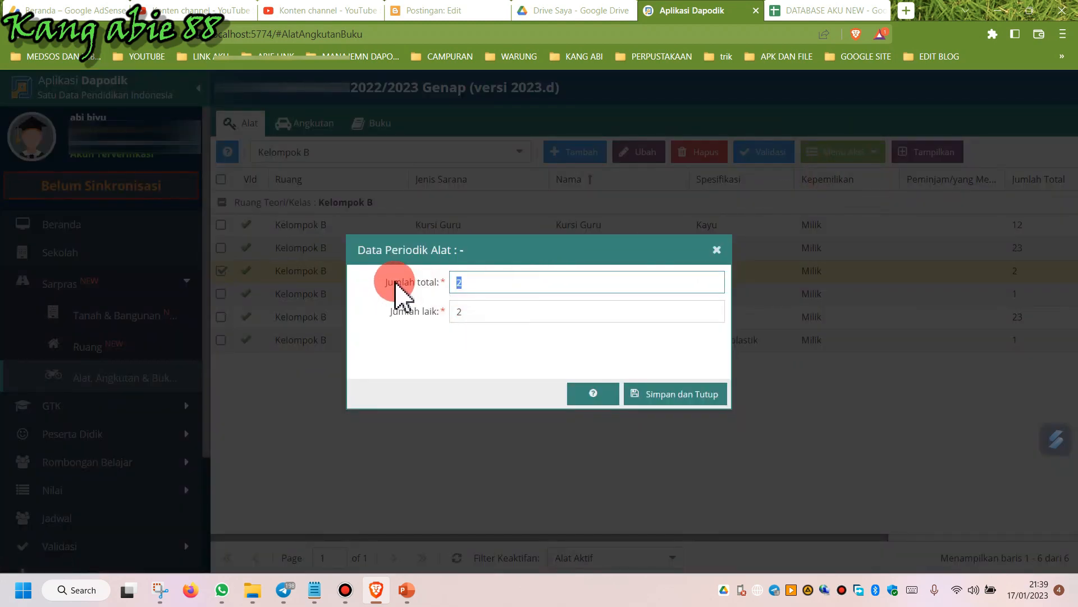
left_click(461, 311)
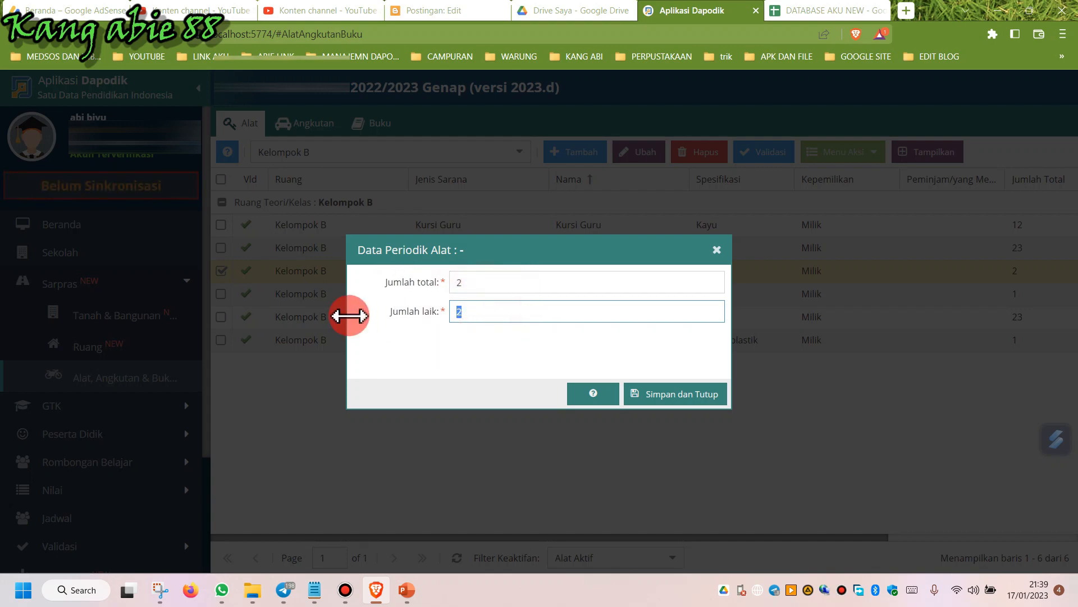
type("1")
left_click(658, 394)
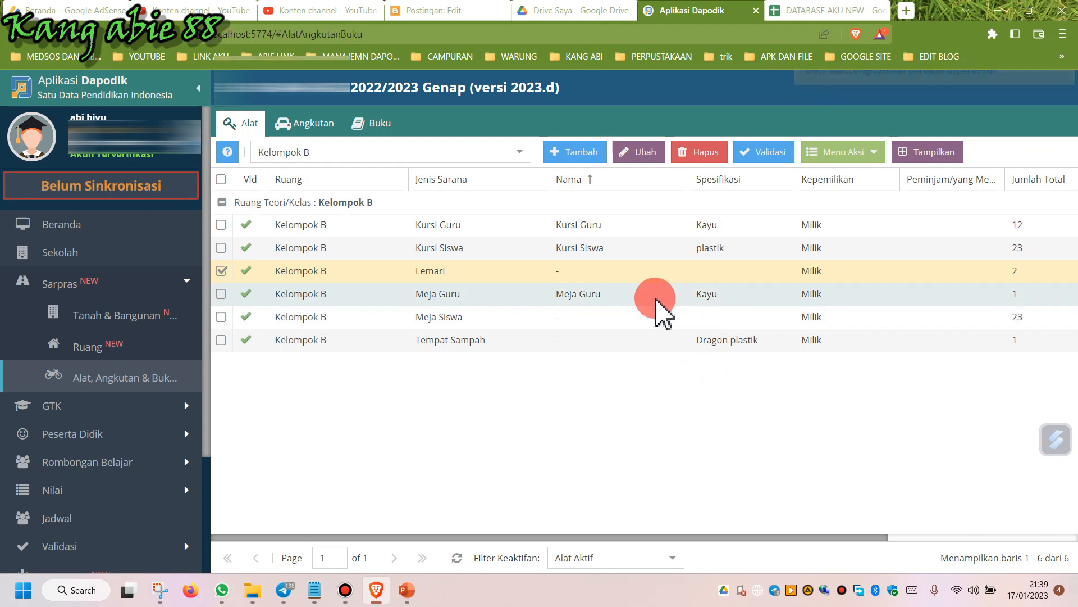
Open the Meja Guru tool's periodic data and save it without changes.
left_click(655, 295)
left_click(865, 167)
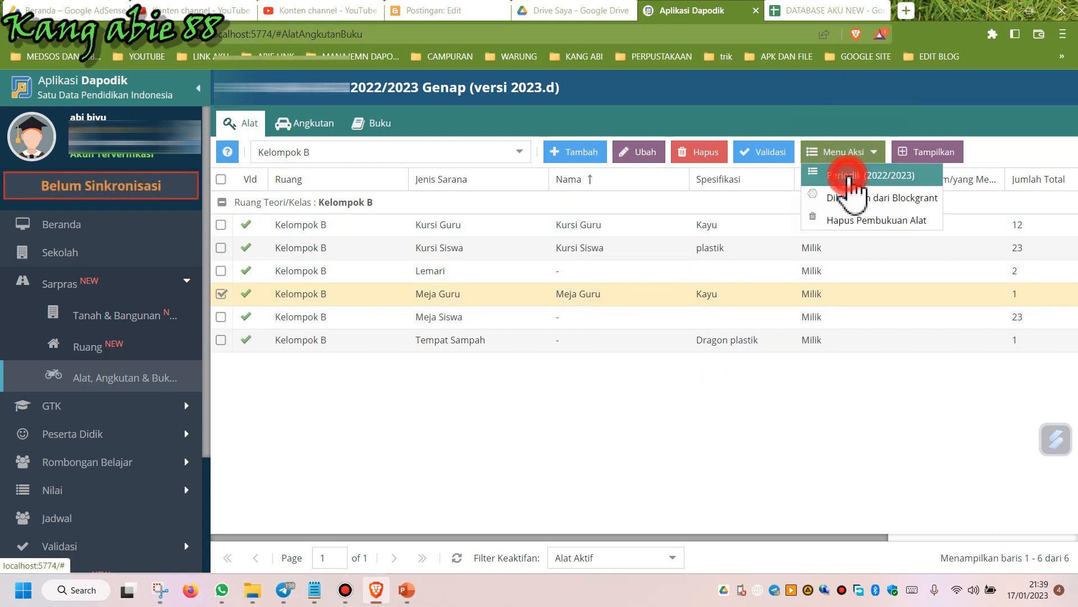
left_click(845, 177)
left_click(646, 395)
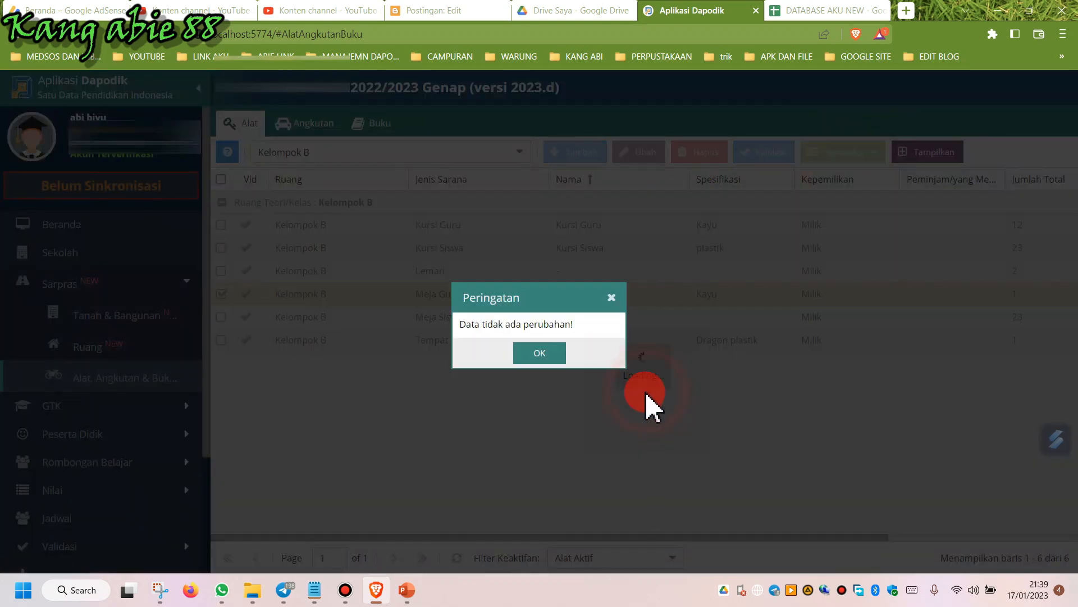
left_click(542, 354)
Set the Meja Siswa tool's periodic good-condition count to 21 and save.
left_click(494, 318)
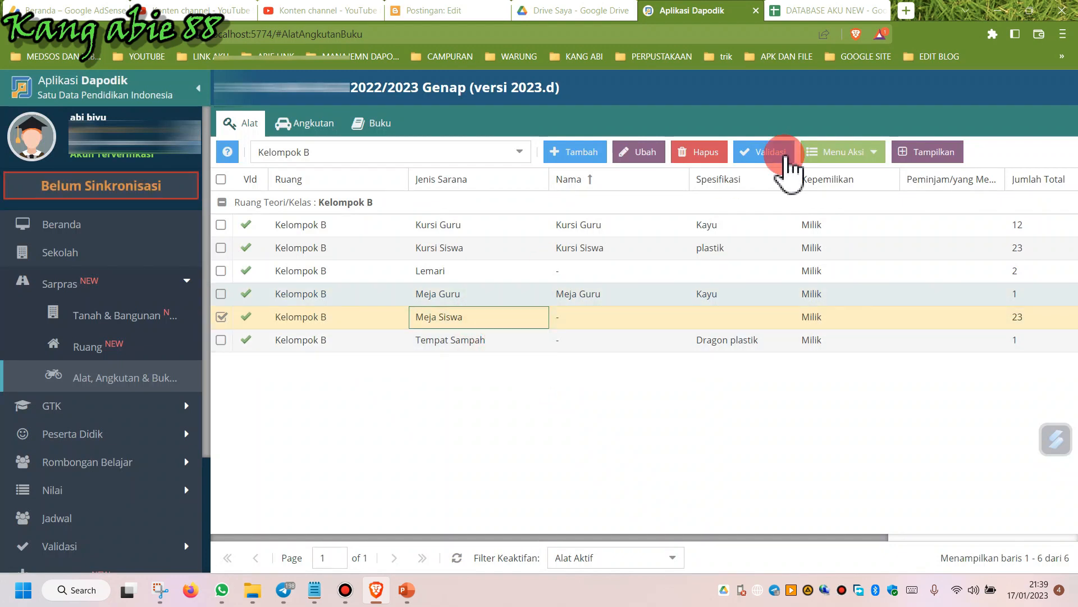
left_click(842, 153)
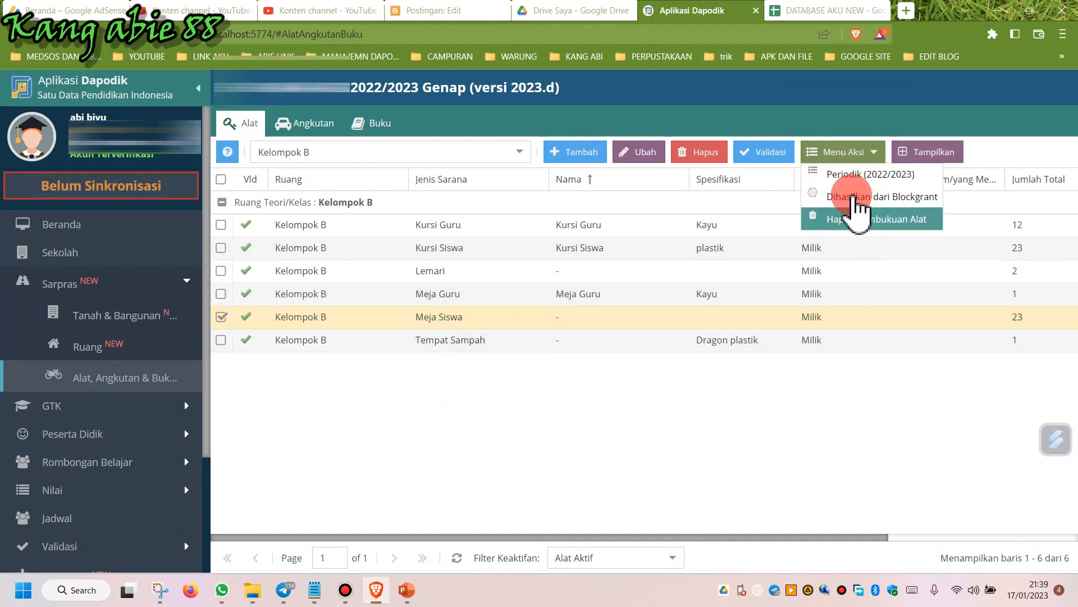
left_click(851, 175)
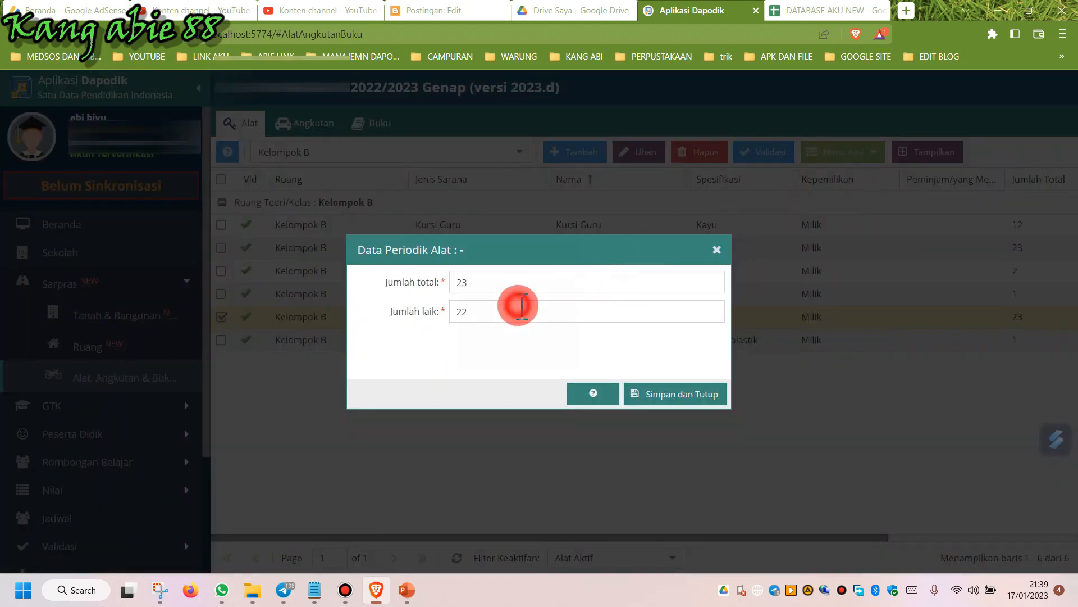
left_click(378, 312)
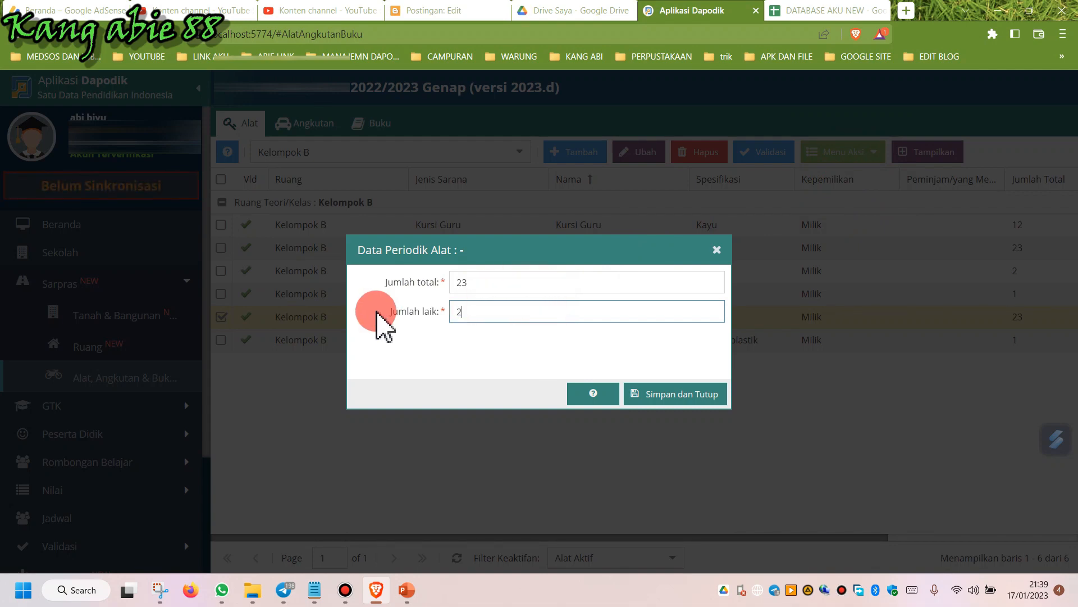
type("21")
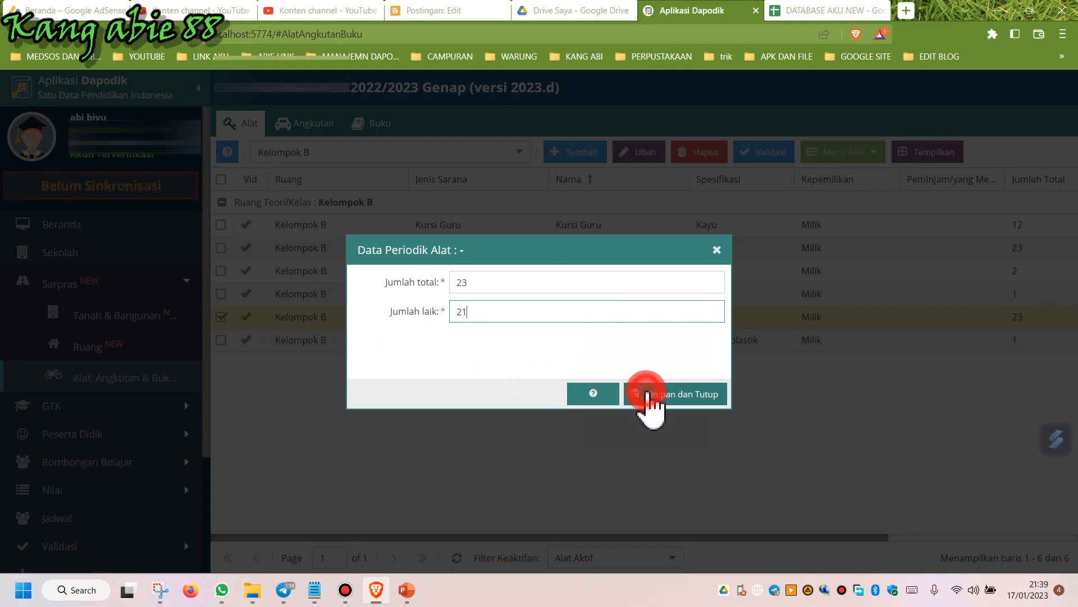
left_click(651, 396)
Open the Tempat Sampah tool's periodic data and save it without changes.
left_click(442, 342)
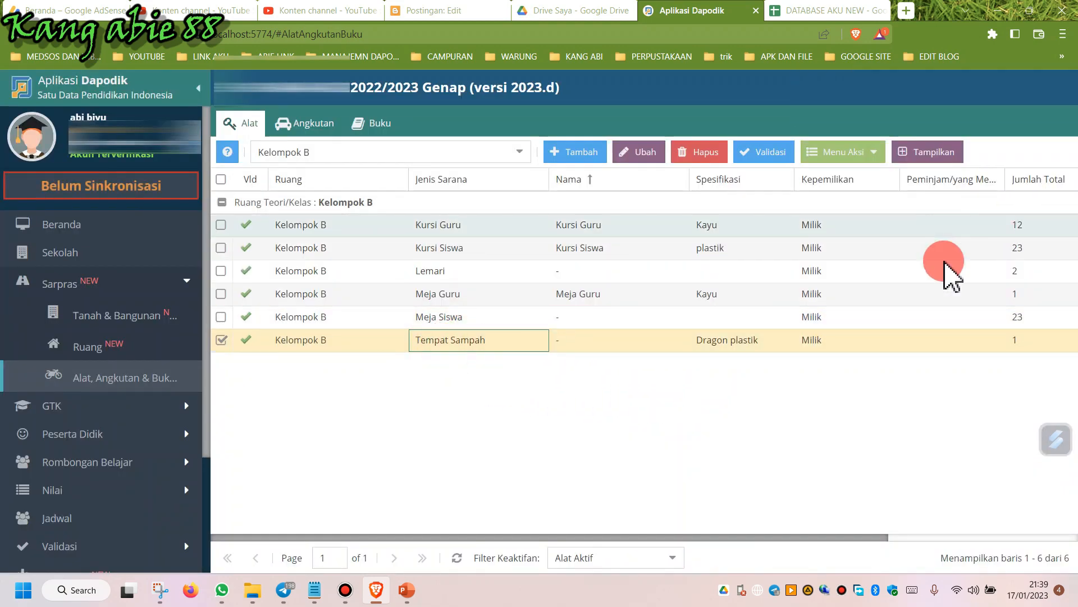
left_click(858, 159)
left_click(858, 177)
left_click(503, 312)
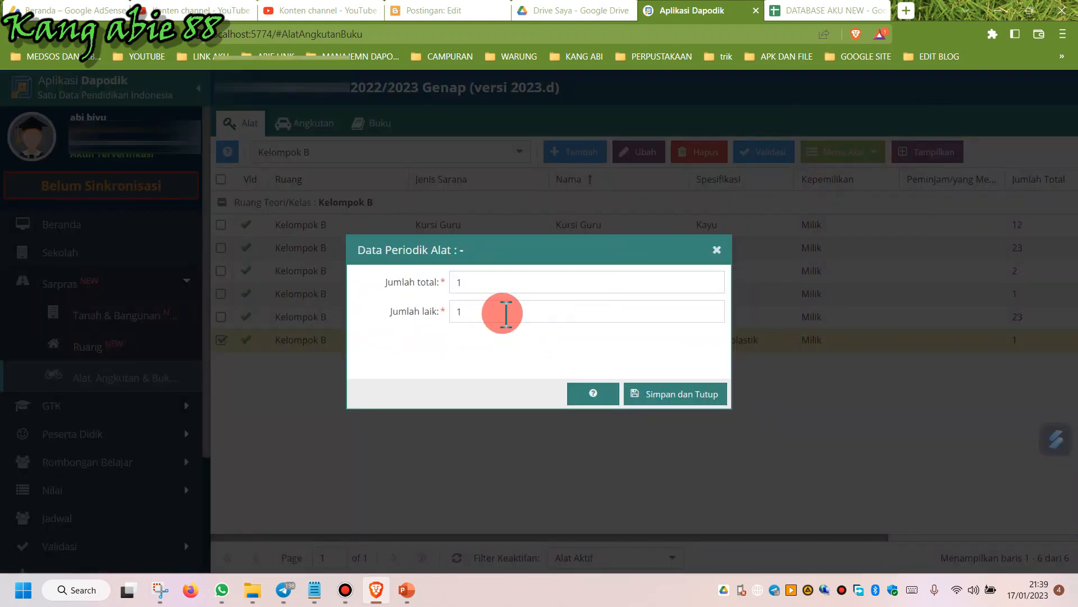
left_click(688, 396)
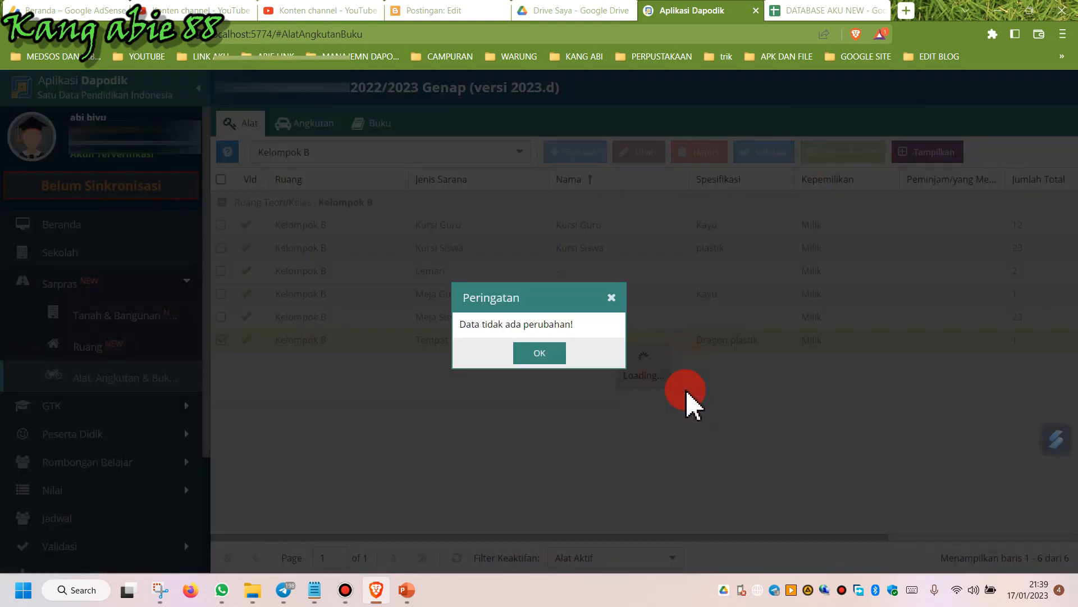
left_click(539, 351)
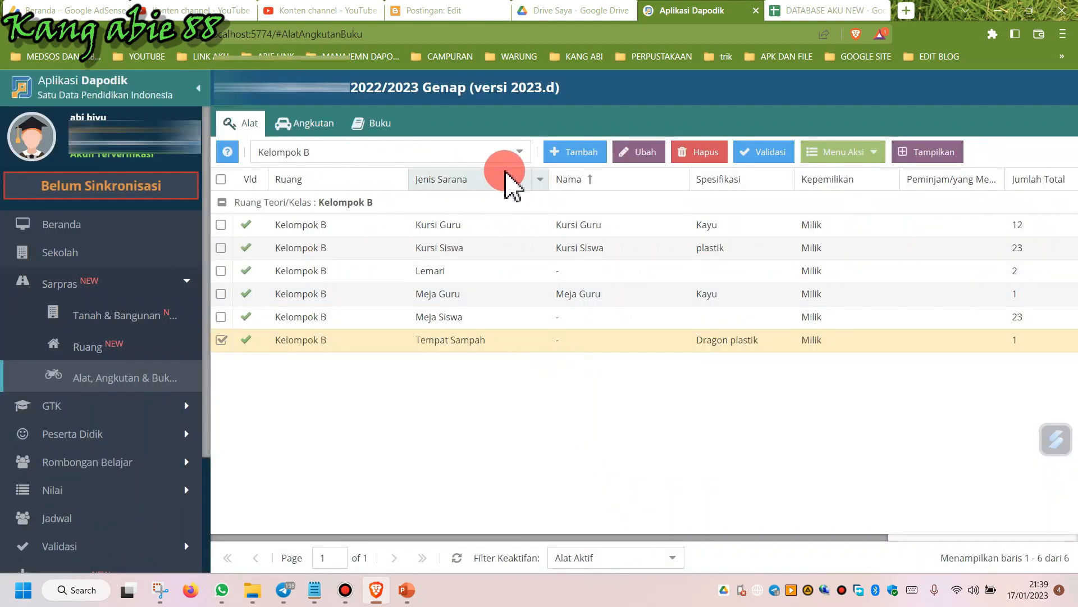
Switch to the Kelompok A room and set the Kursi Guru tool's periodic good-condition count to 1, then save.
left_click(518, 153)
scroll(452, 283, "up", 2)
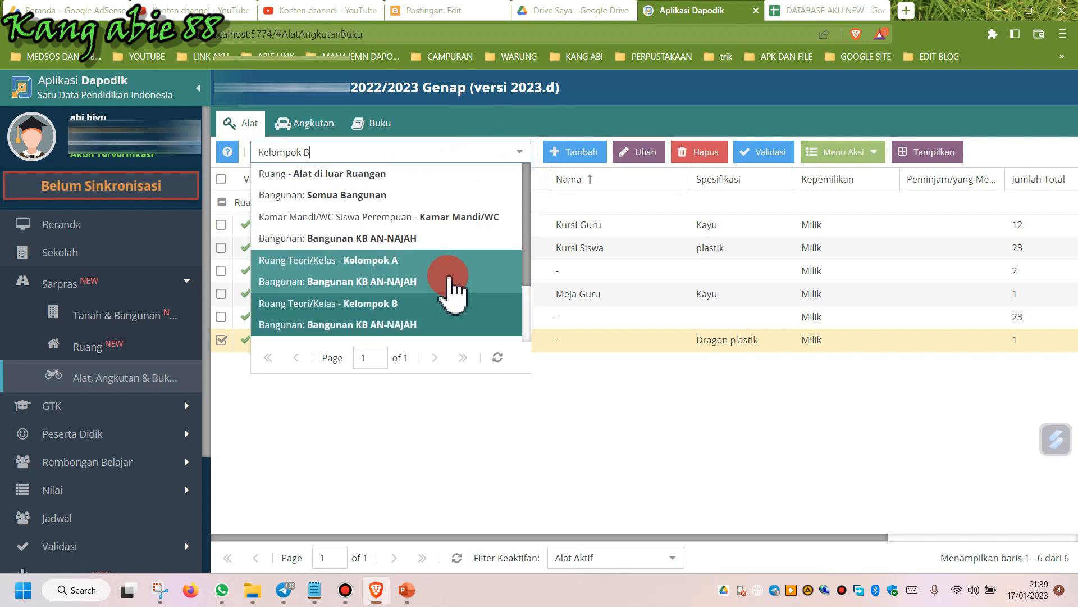
left_click(411, 262)
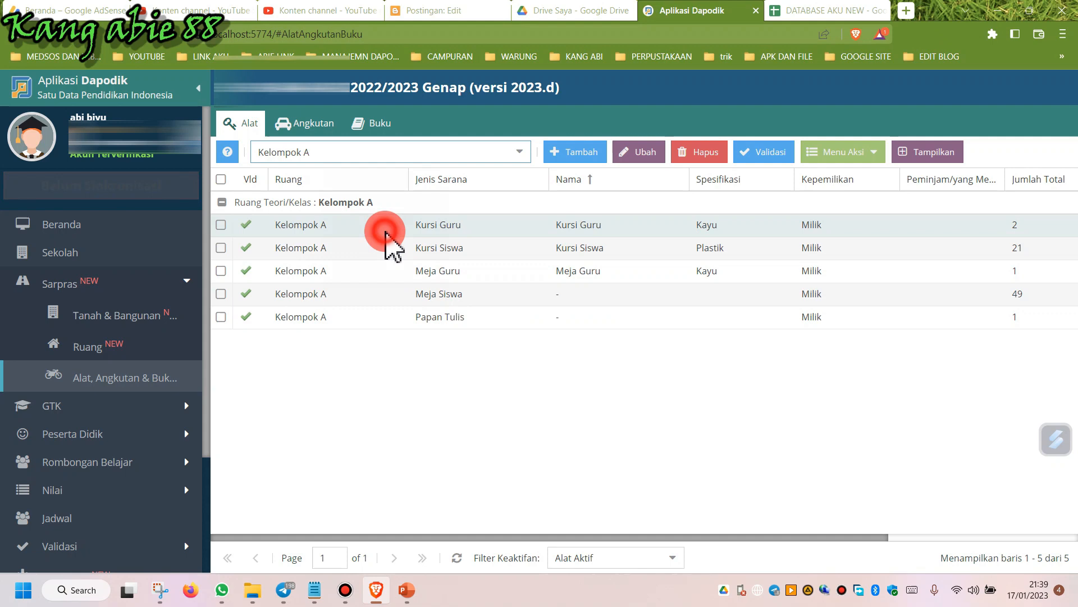
left_click(387, 232)
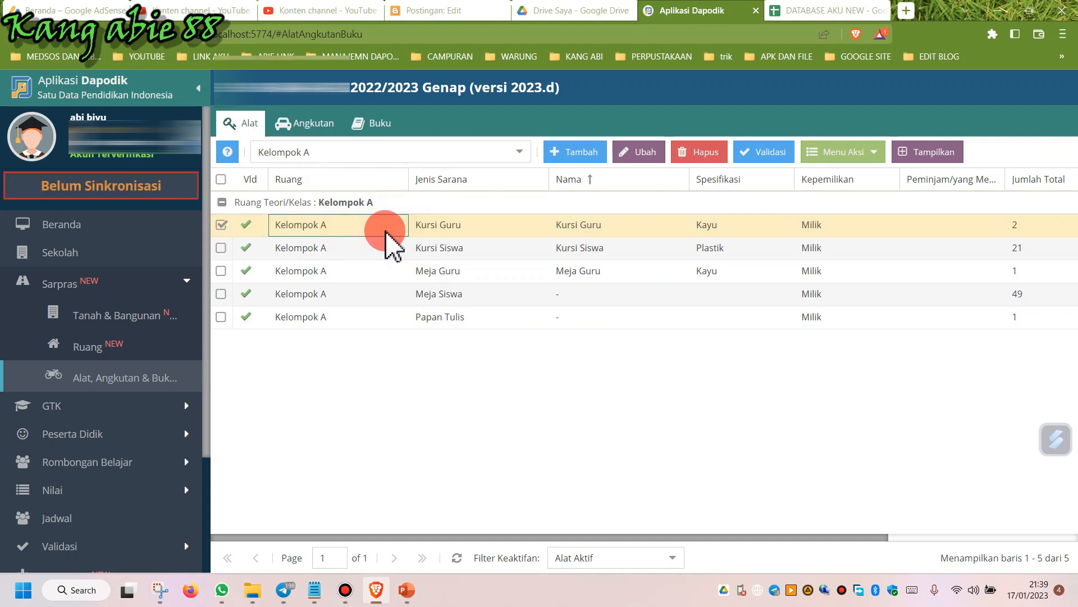
left_click(841, 157)
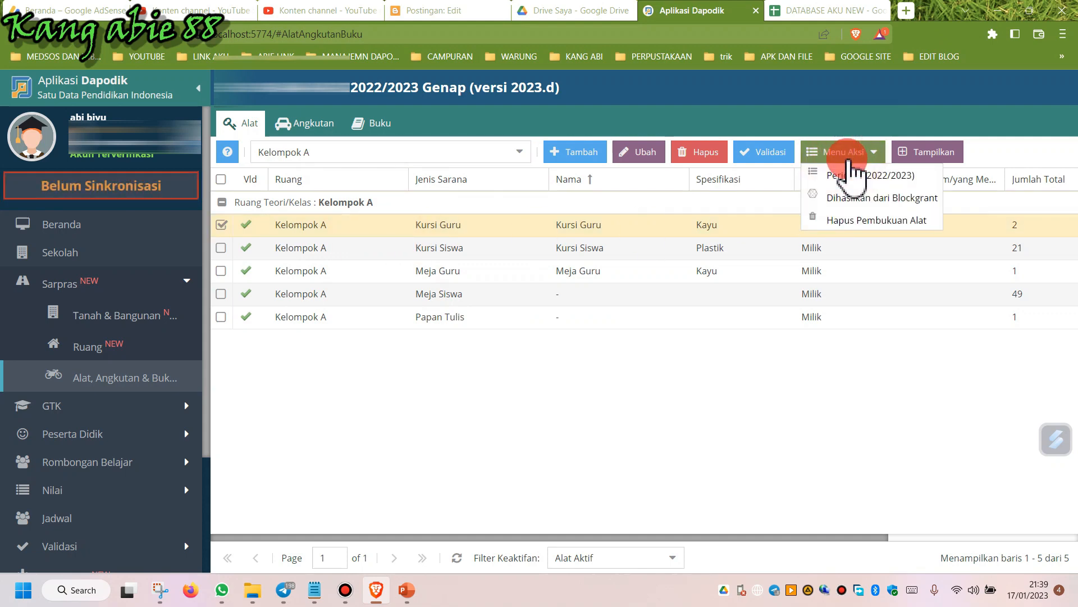
left_click(857, 178)
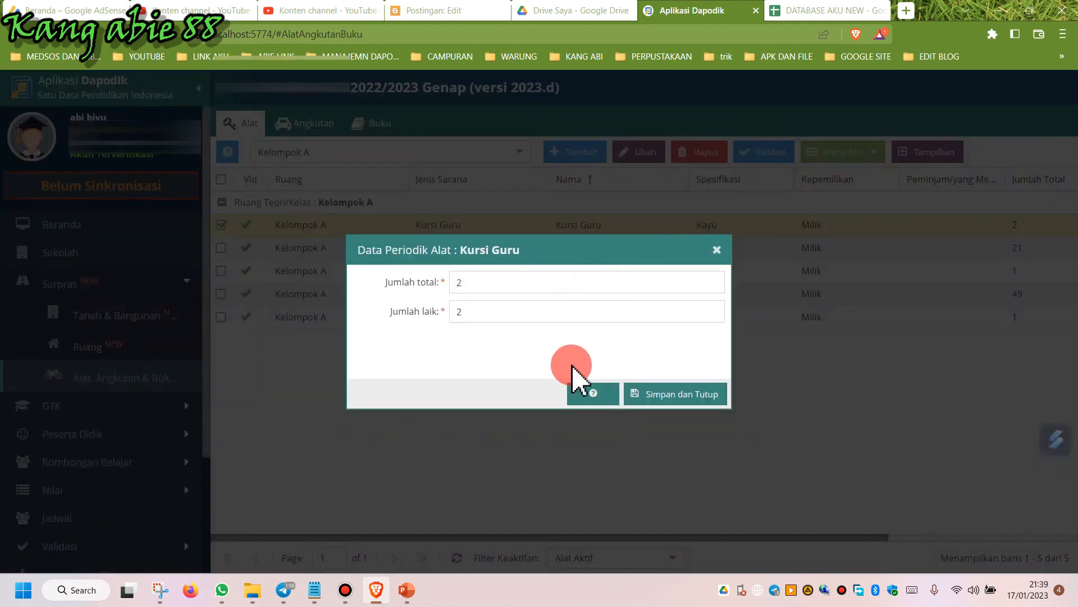
left_click(493, 318)
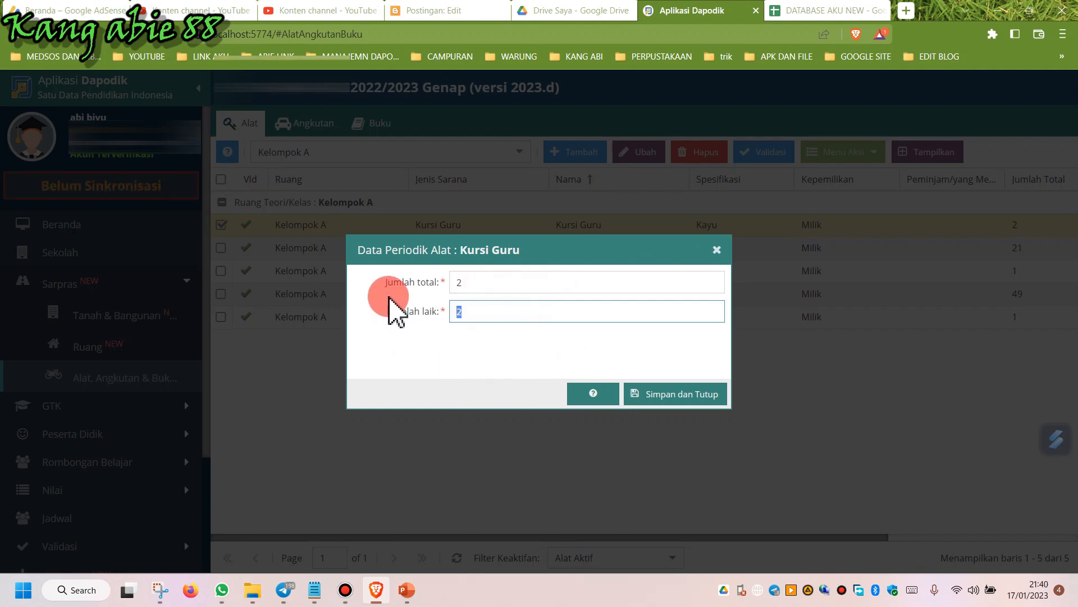
type("1")
left_click(696, 394)
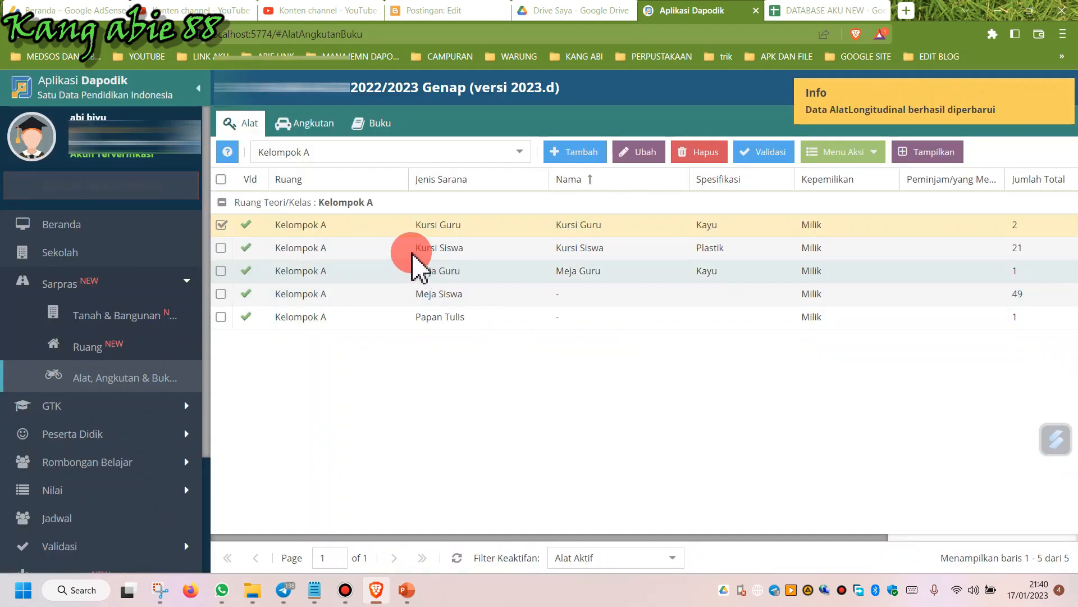
Update the Kursi Siswa tool's periodic good-condition count so it does not exceed the total, and save.
left_click(413, 250)
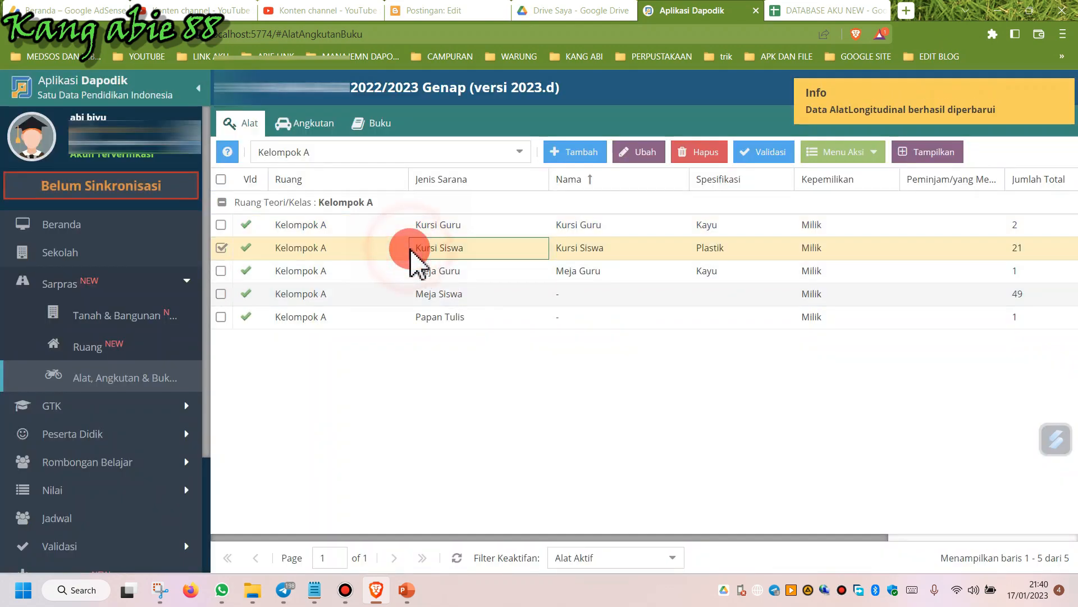
left_click(868, 152)
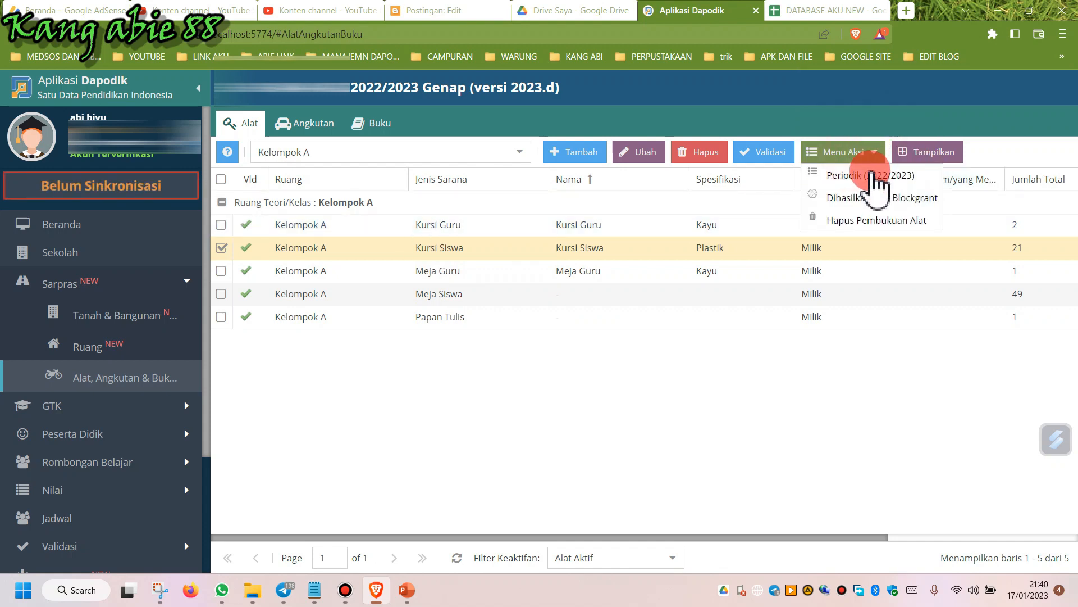
left_click(871, 176)
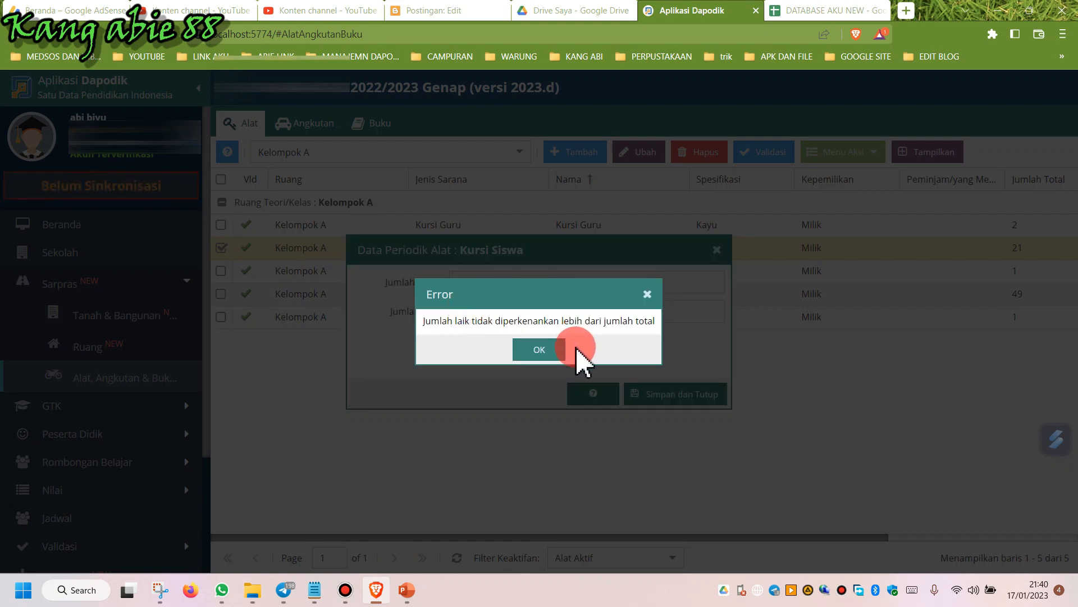
left_click(521, 346)
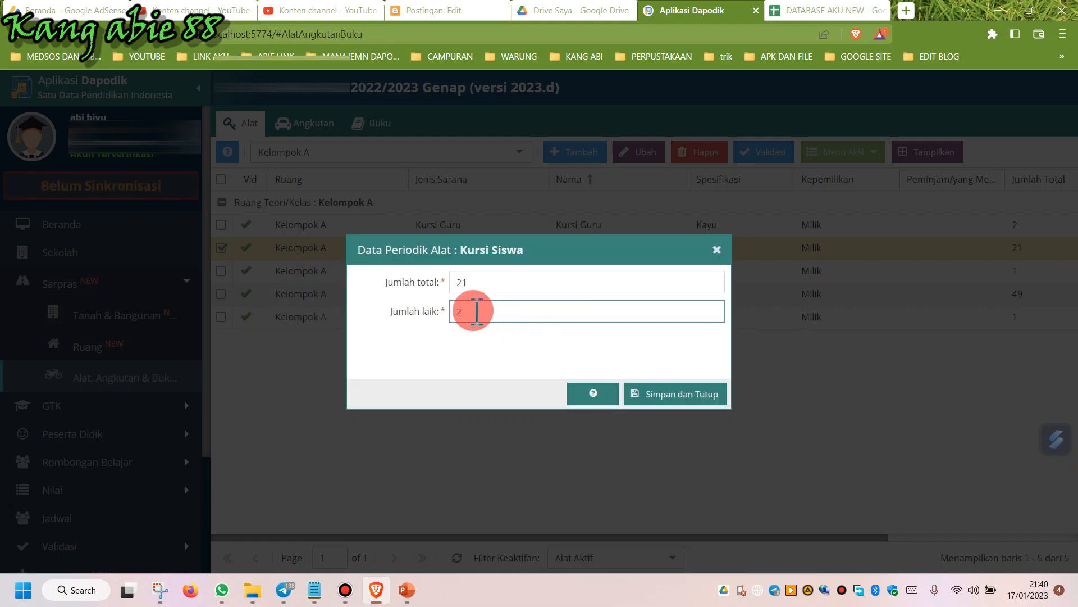
left_click(671, 394)
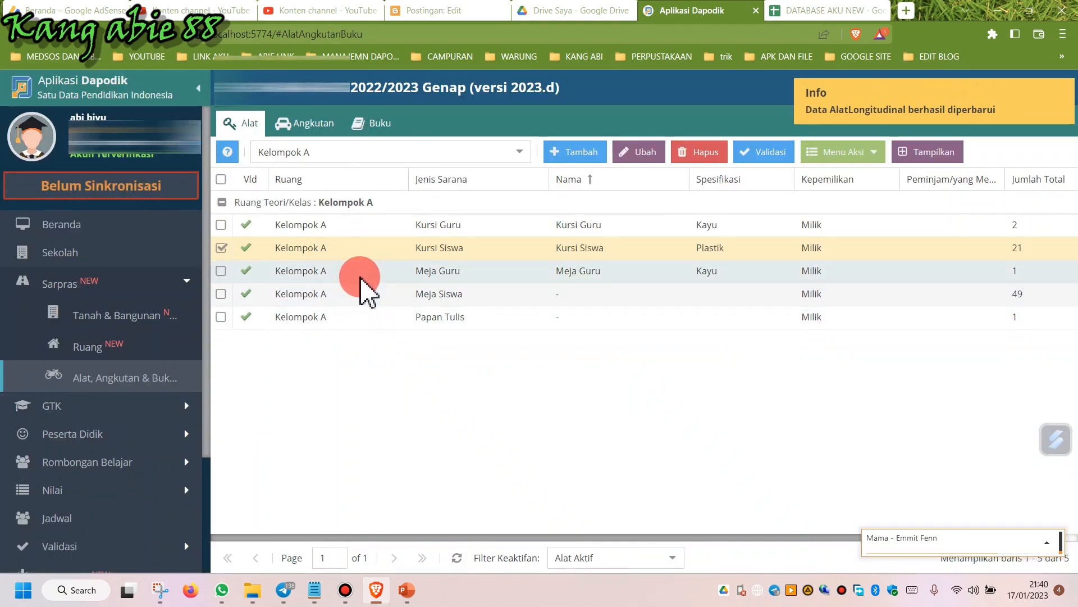
Set the Meja Guru tool's periodic total count to 2 and save.
left_click(360, 278)
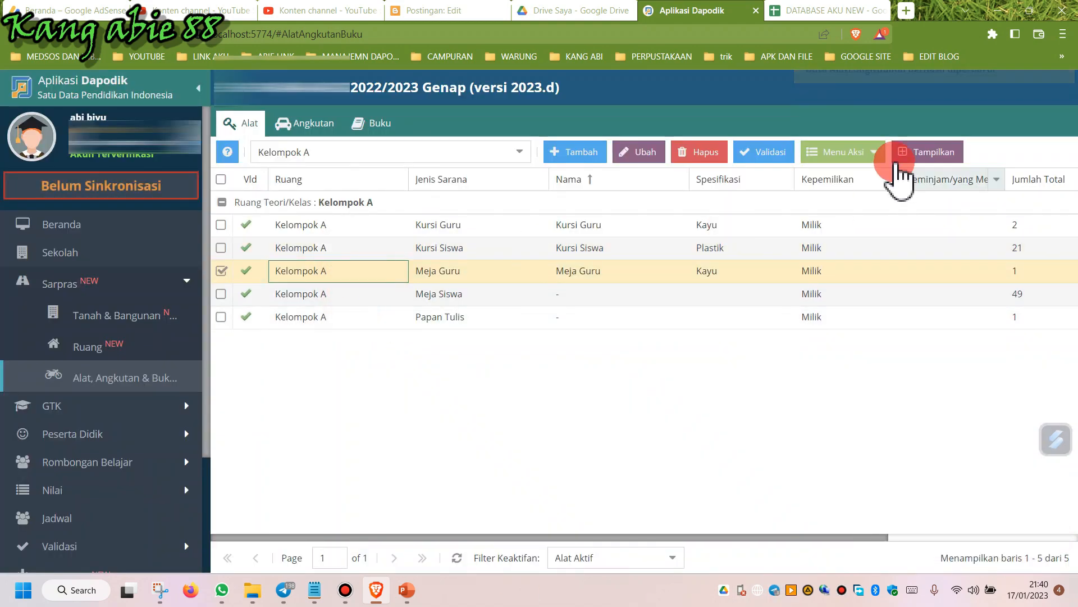
left_click(854, 154)
left_click(865, 175)
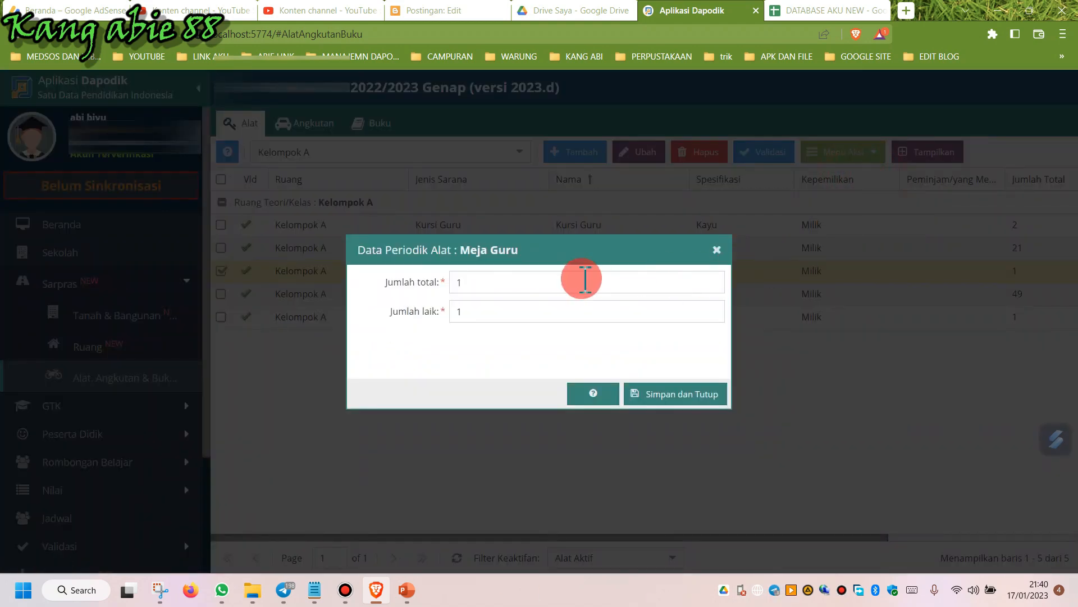
left_click(486, 284)
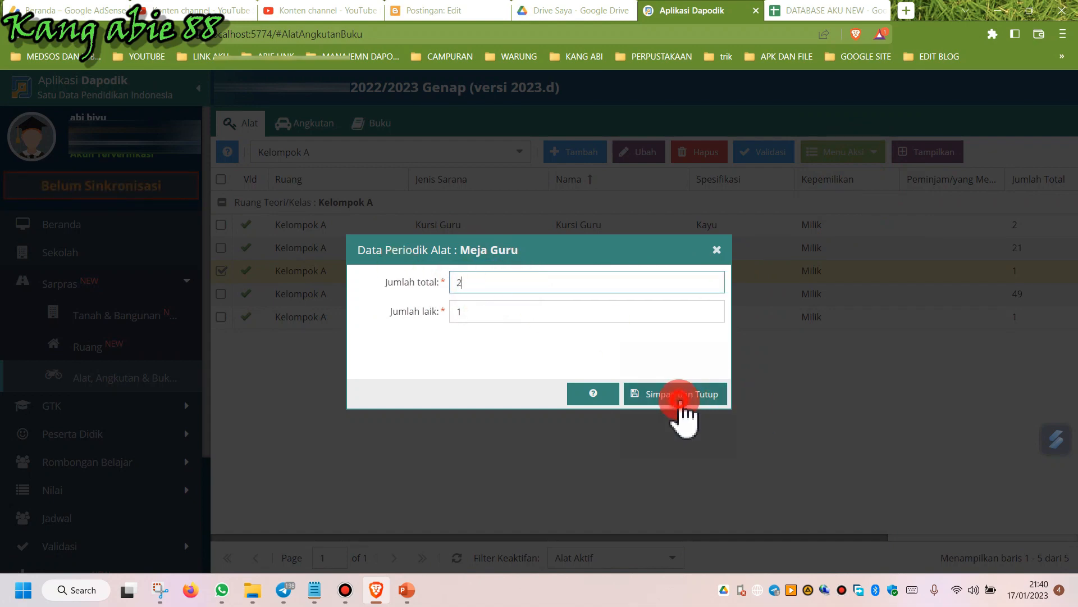
type("2")
left_click(680, 400)
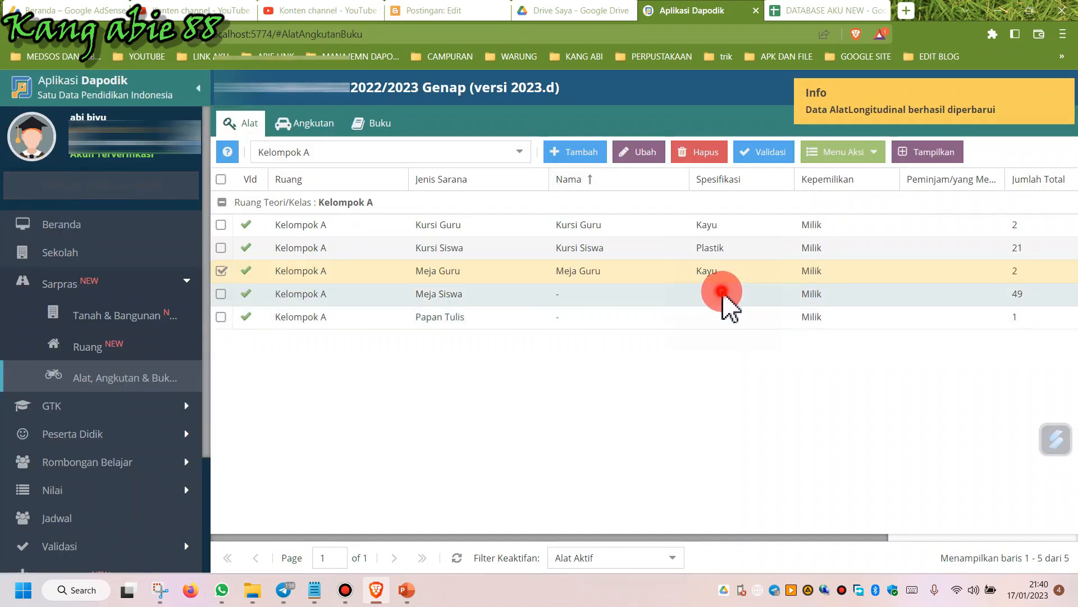
Set the Meja Siswa tool's periodic total count to 50, update its good-condition count, and save.
left_click(723, 293)
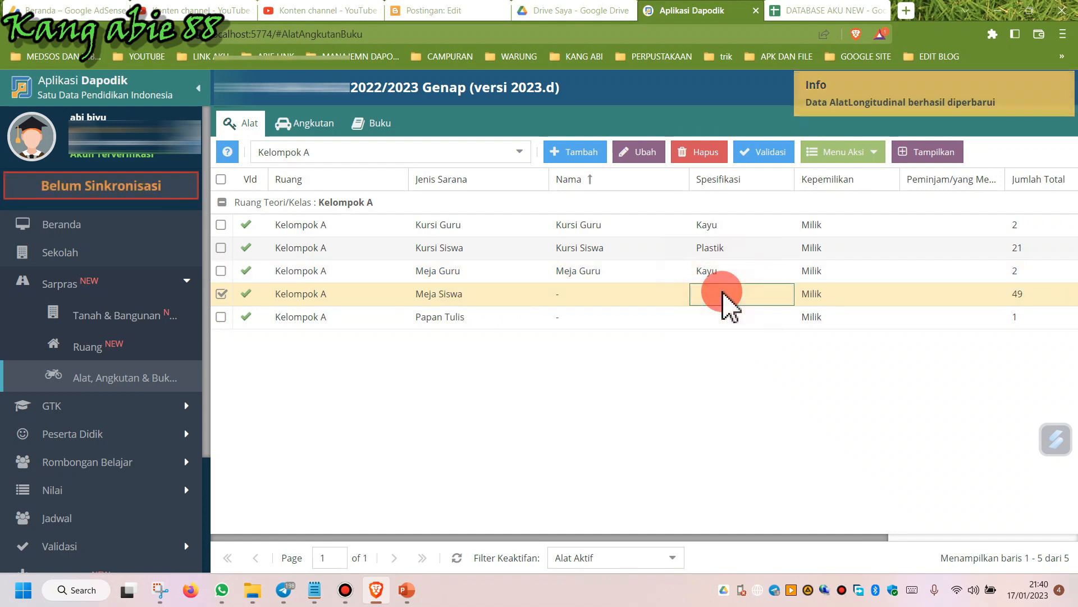
left_click(845, 153)
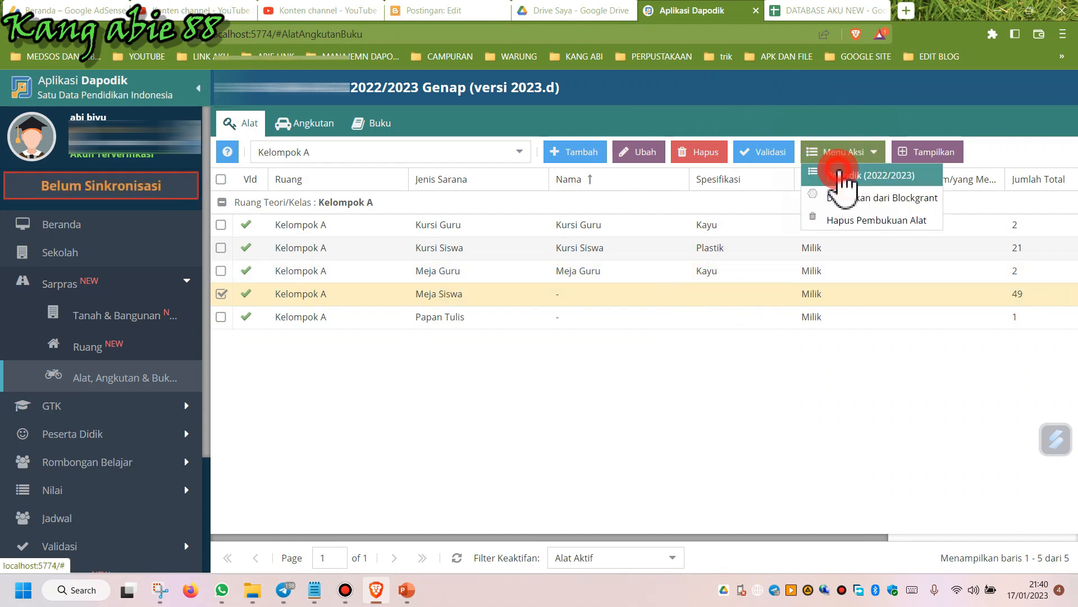
left_click(840, 175)
left_click_drag(474, 292, 416, 290)
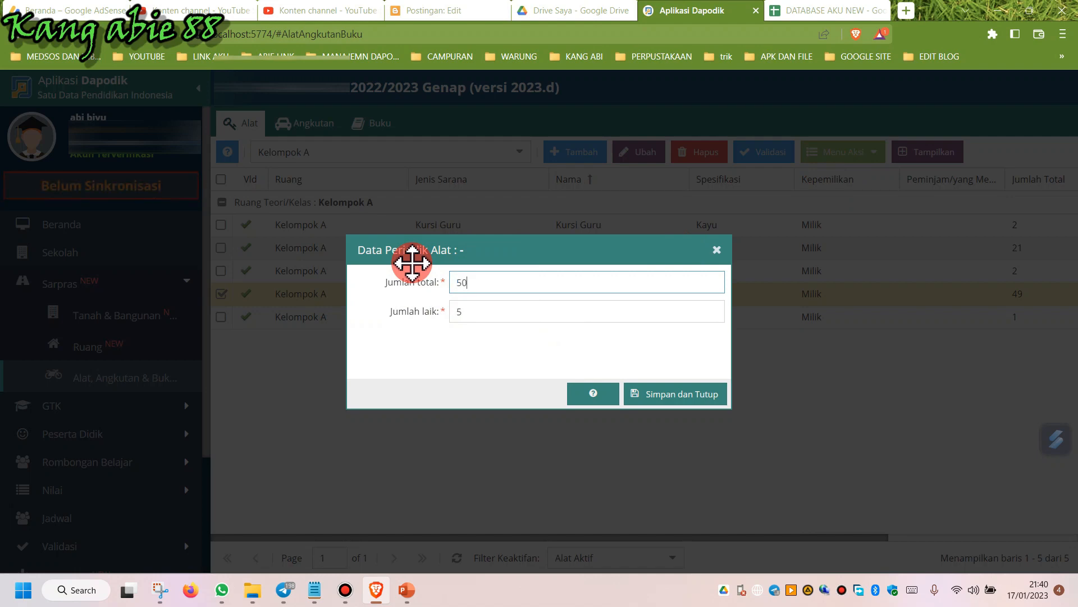
left_click_drag(490, 312, 308, 337)
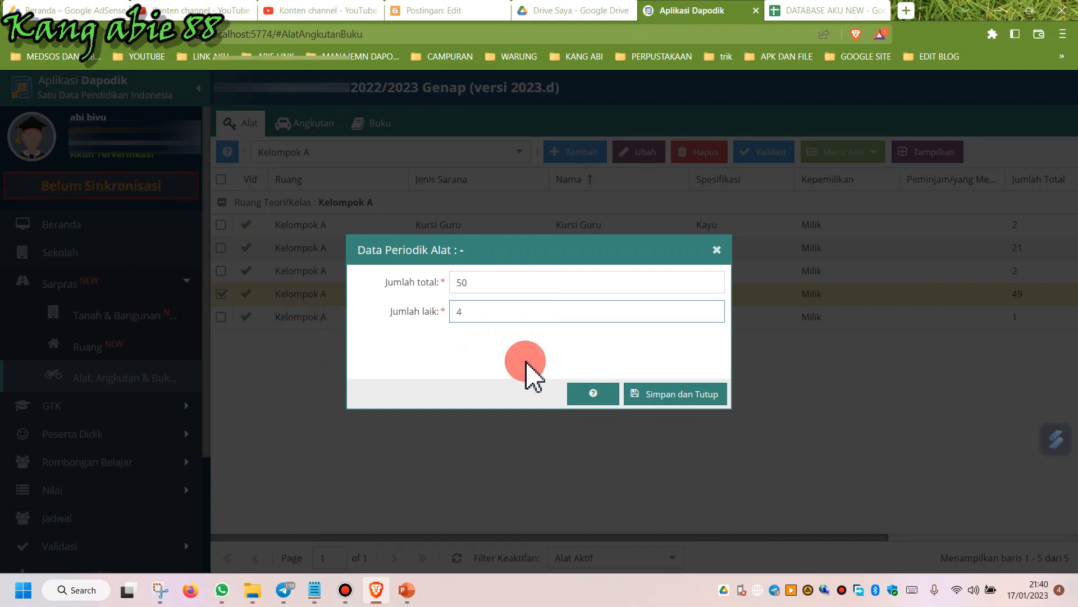
left_click(670, 399)
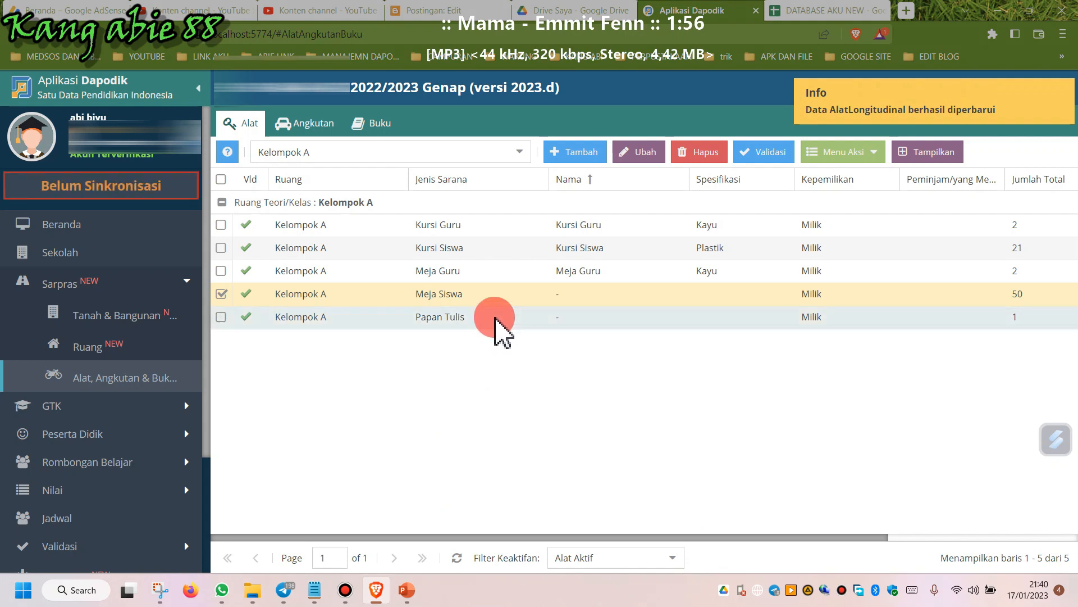
Set the Papan Tulis tool's periodic total count to 2 and save.
left_click(495, 317)
left_click(845, 151)
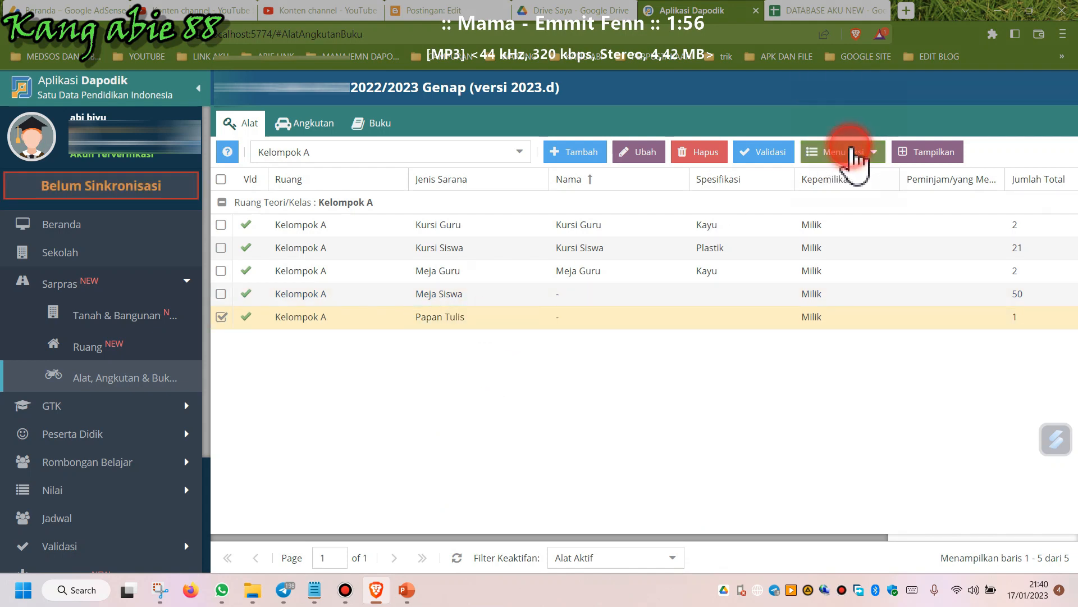
left_click(854, 179)
left_click(518, 285)
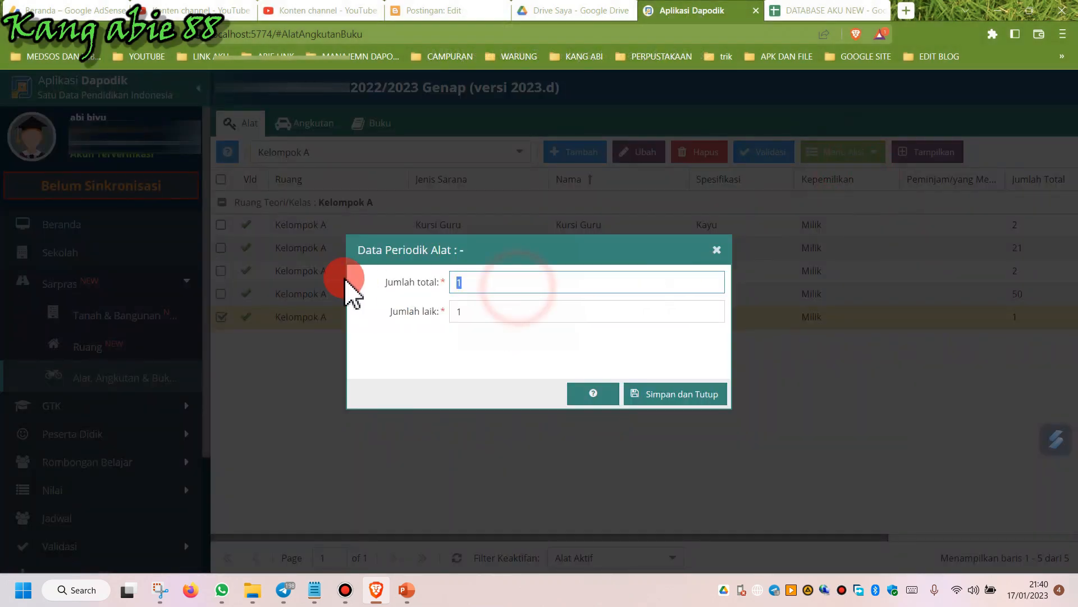
type("2")
left_click(664, 395)
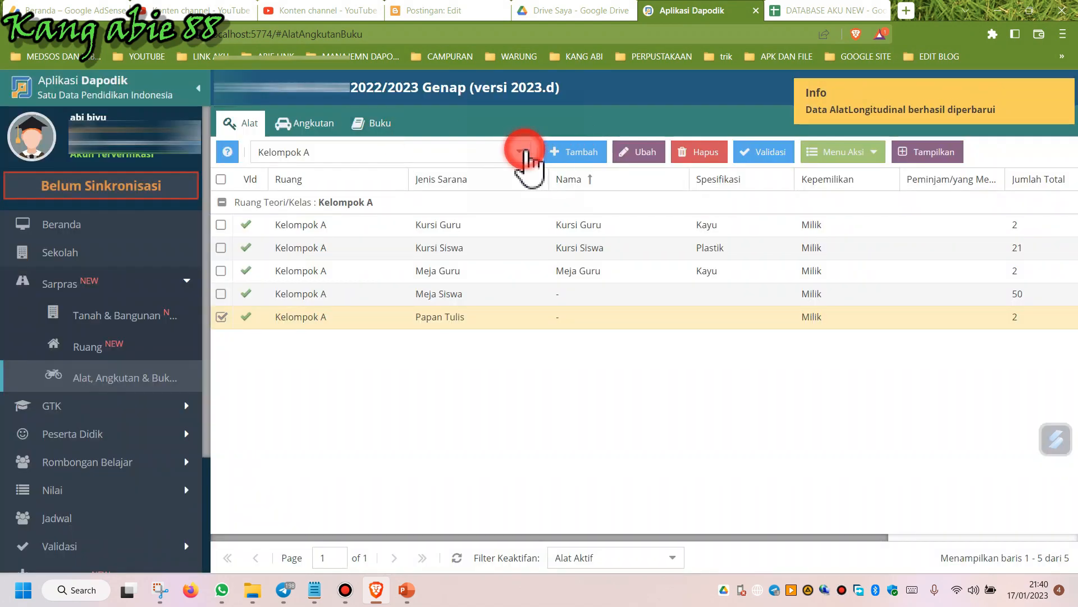
Switch to the Kamar Mandi/WC room and set the Ember air tool's periodic total count to 2, then save.
left_click(525, 152)
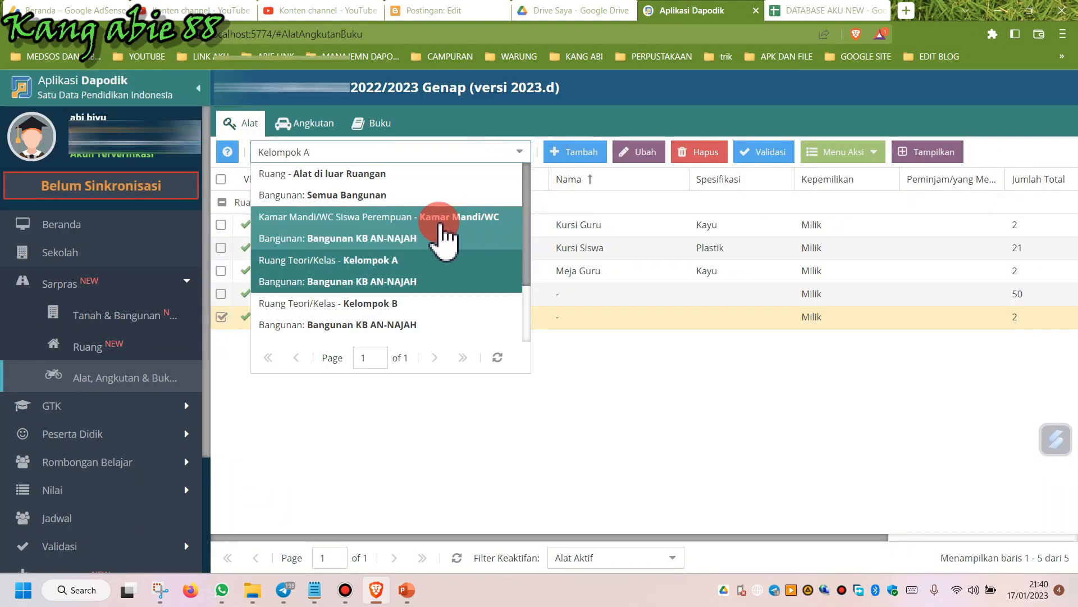
left_click(425, 235)
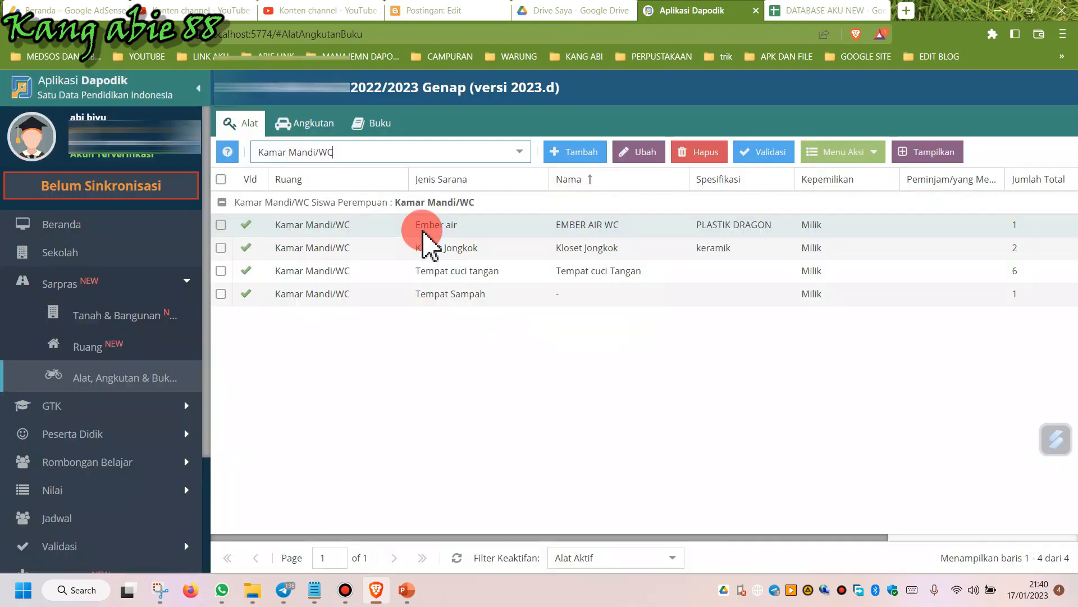
left_click(423, 228)
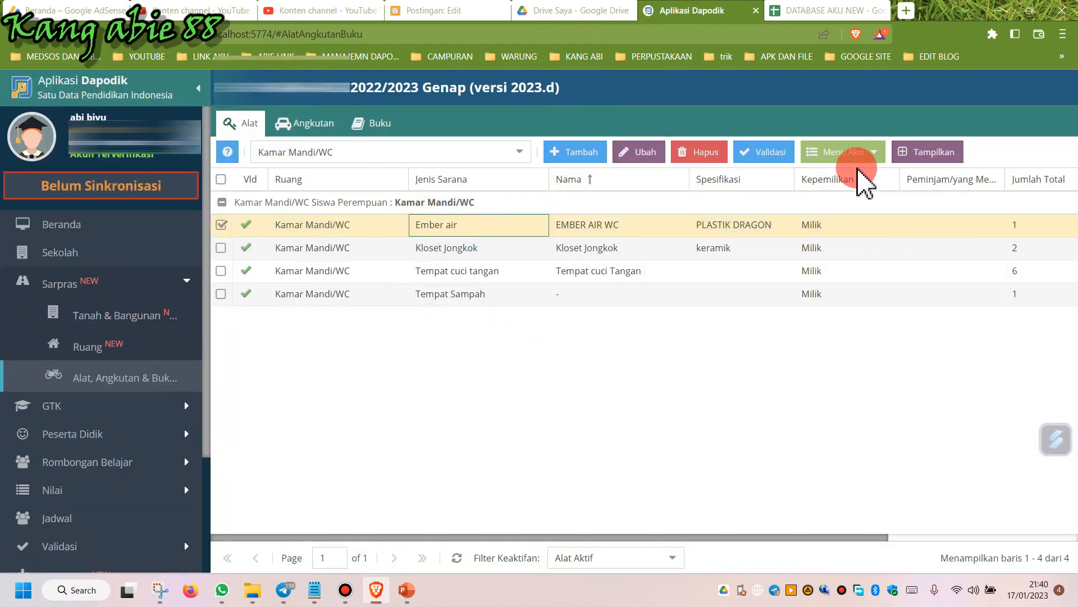
left_click(845, 158)
left_click(846, 176)
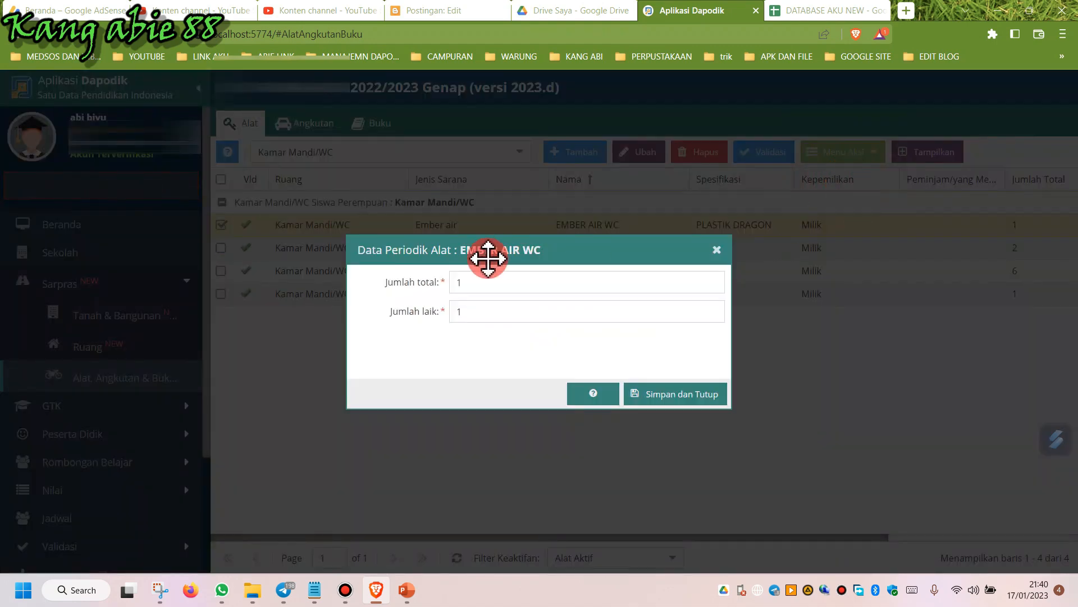
left_click(497, 286)
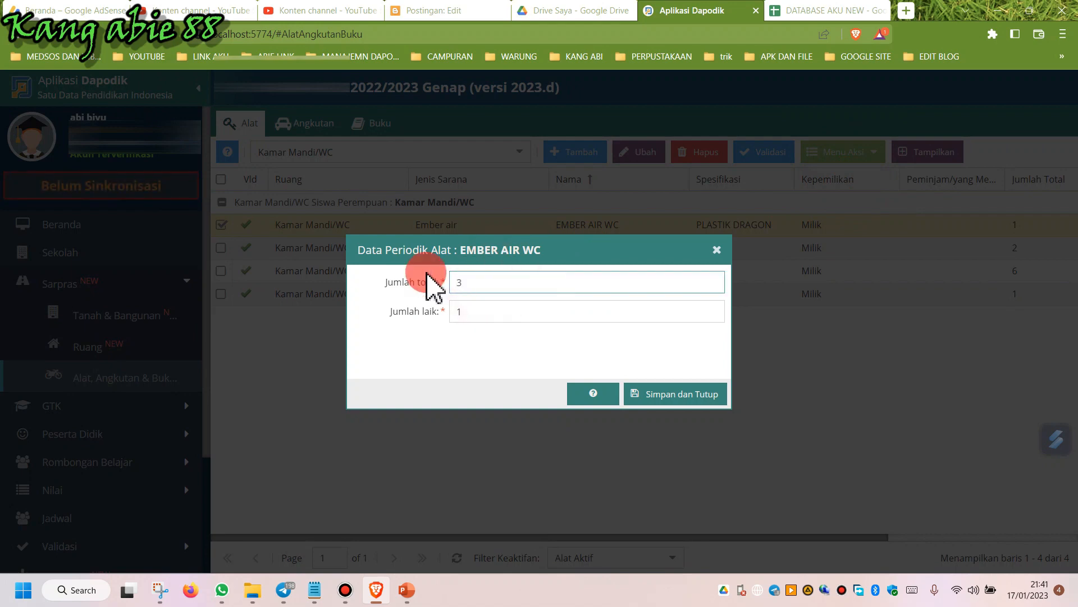
left_click(701, 393)
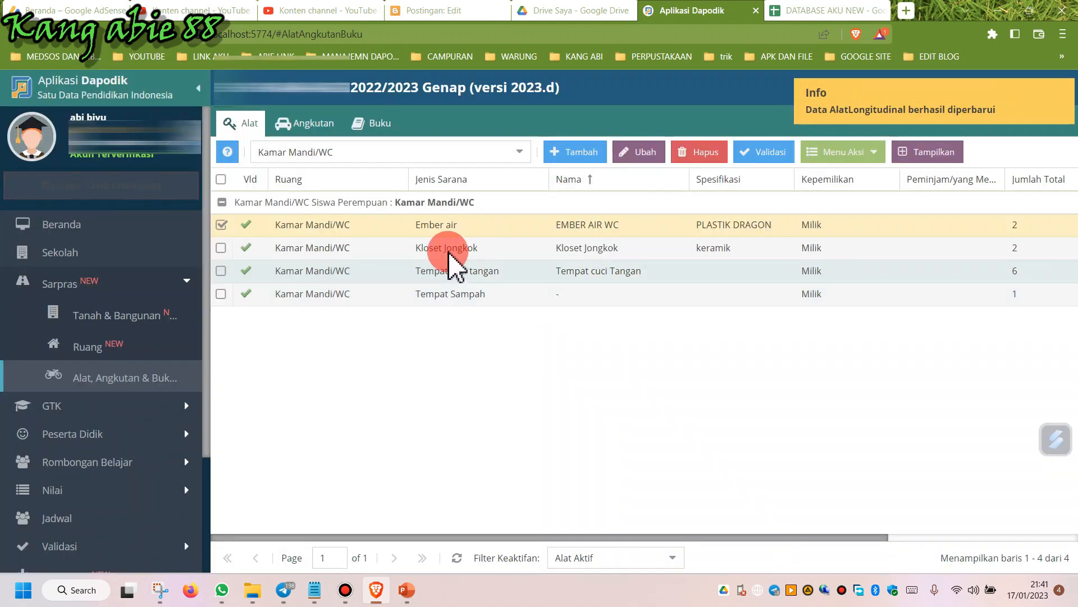
Set the Kloset Jongkok tool's periodic total count to 3 and save.
left_click(448, 251)
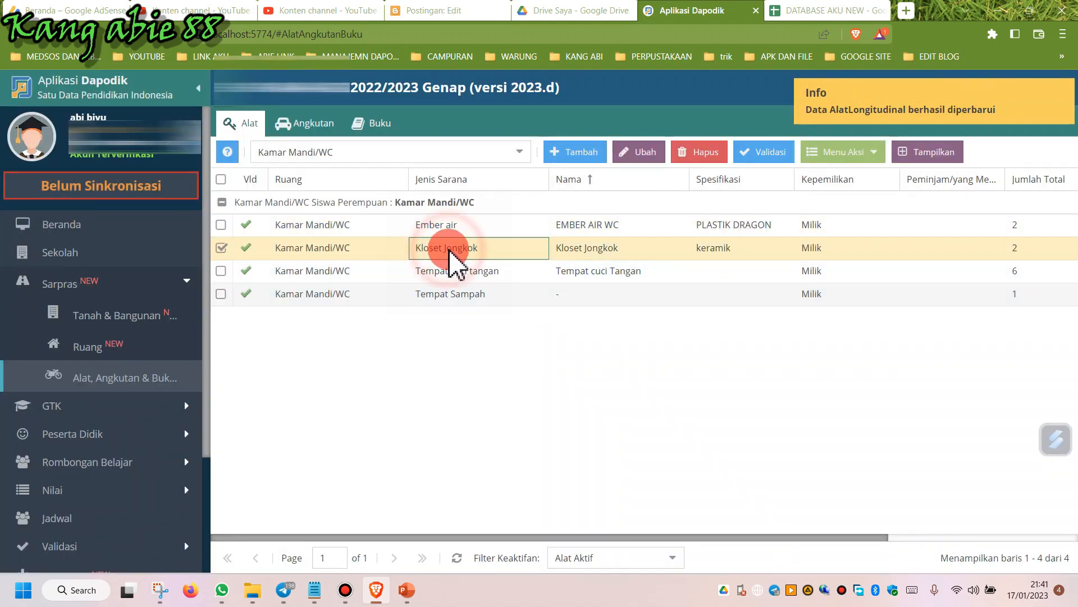
left_click(842, 153)
left_click(857, 175)
left_click(498, 282)
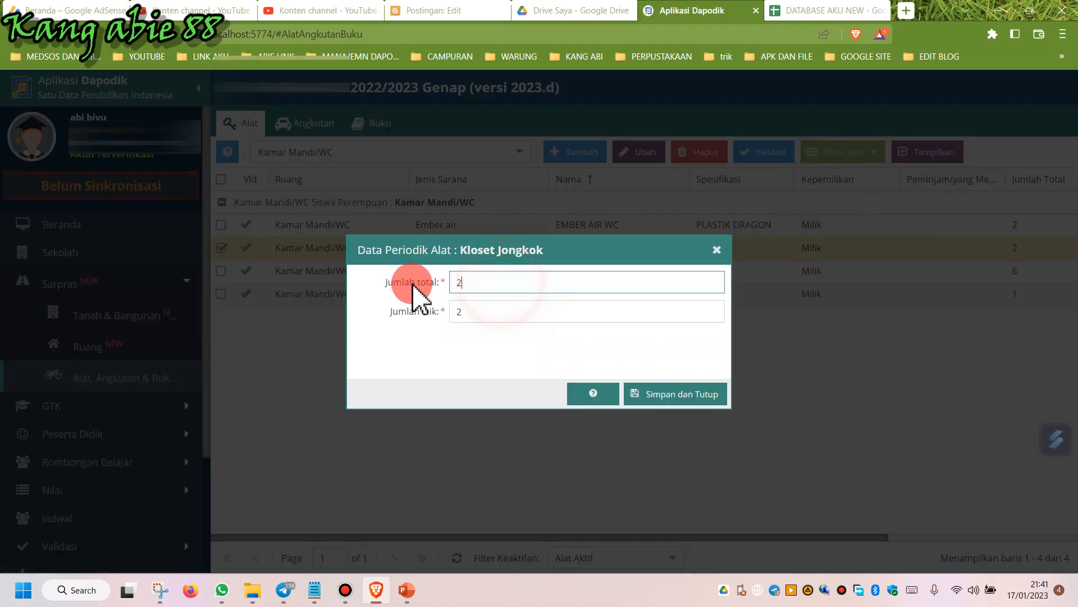
type("3")
left_click(686, 393)
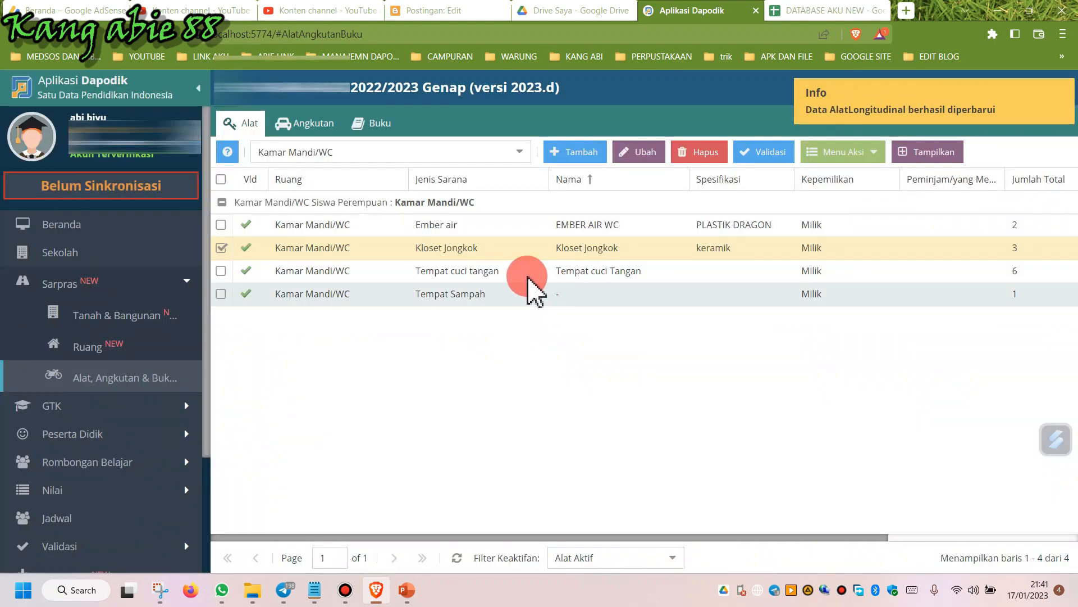
Set the Tempat cuci Tangan tool's periodic good-condition count to 5 and save.
left_click(523, 275)
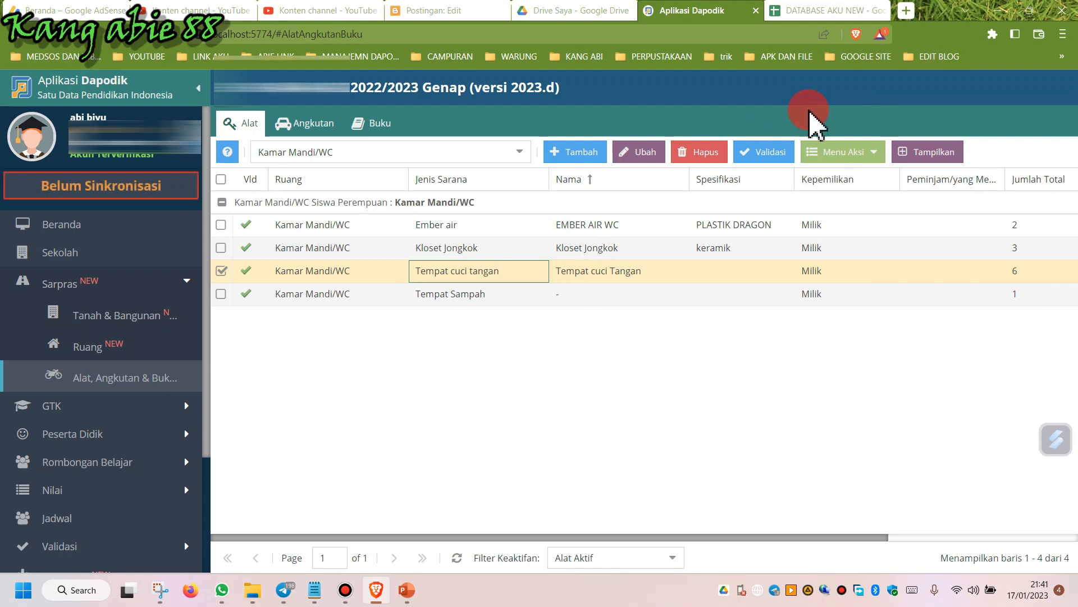
left_click(849, 155)
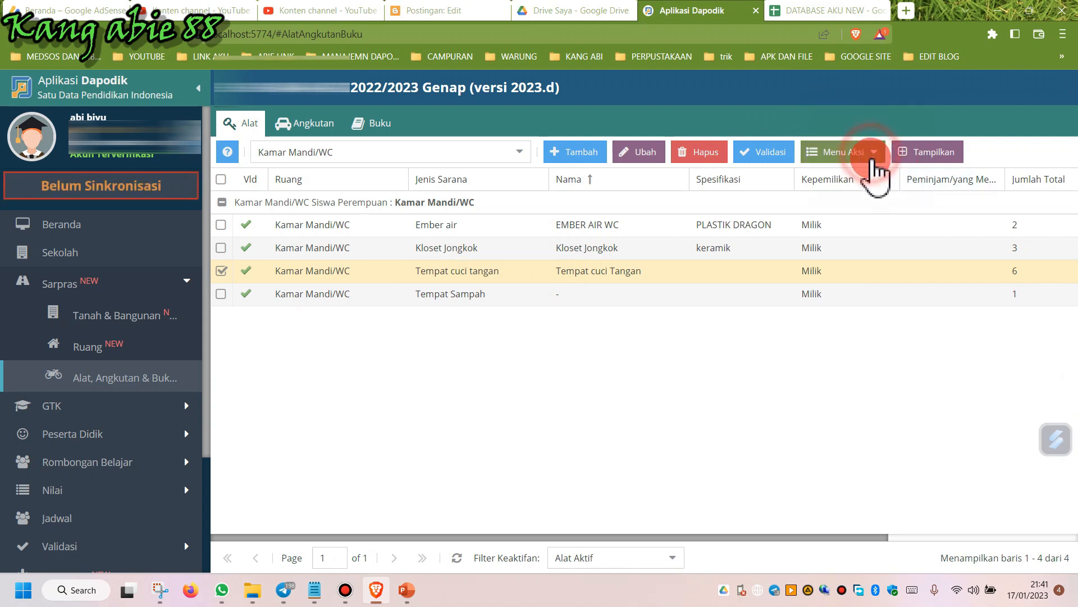
left_click(870, 177)
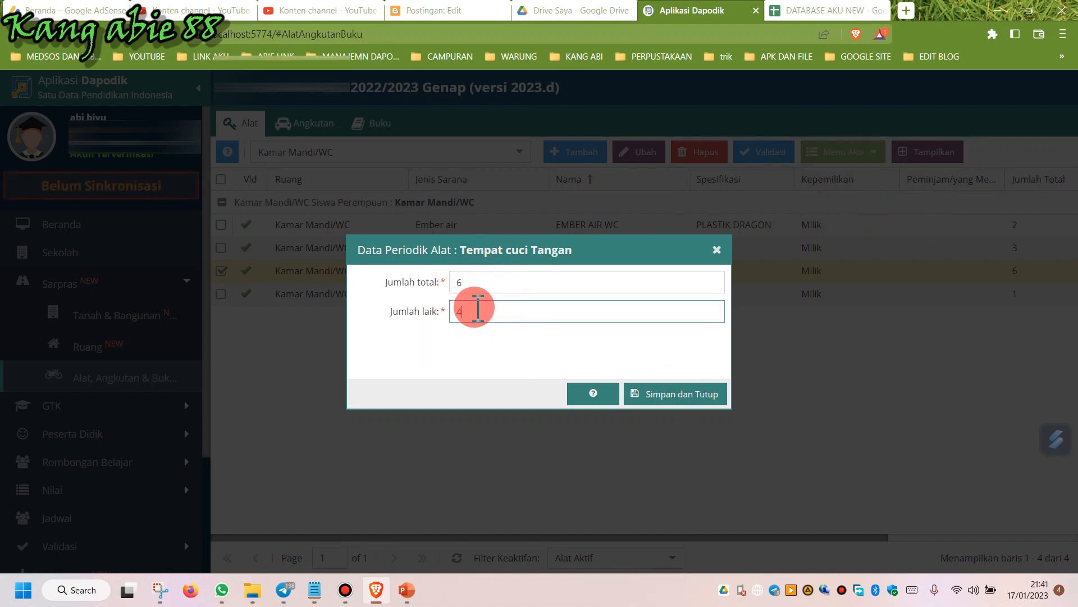
double_click(474, 310)
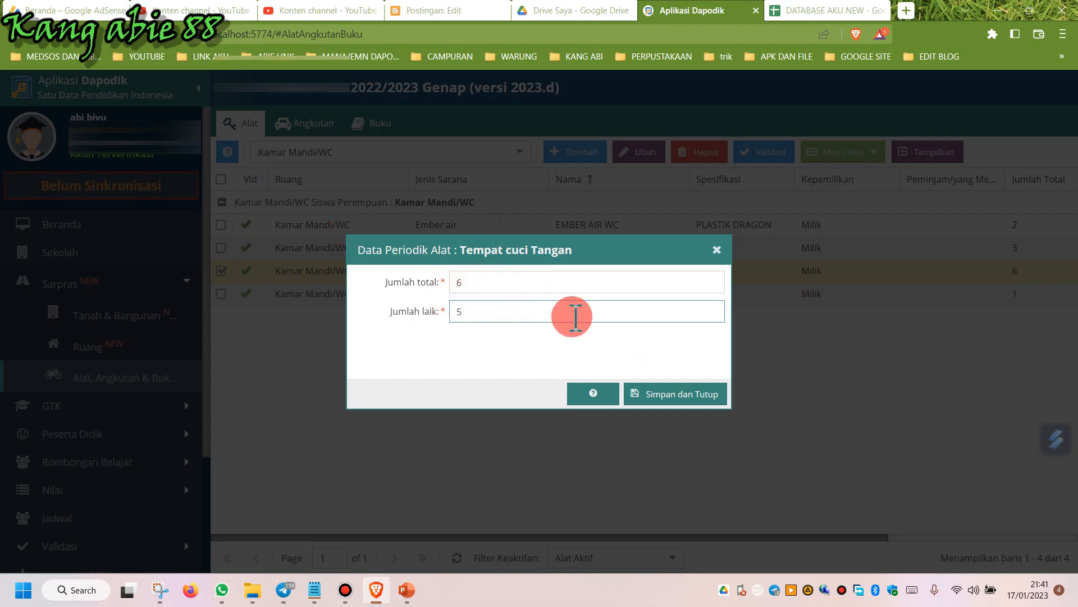
left_click(697, 396)
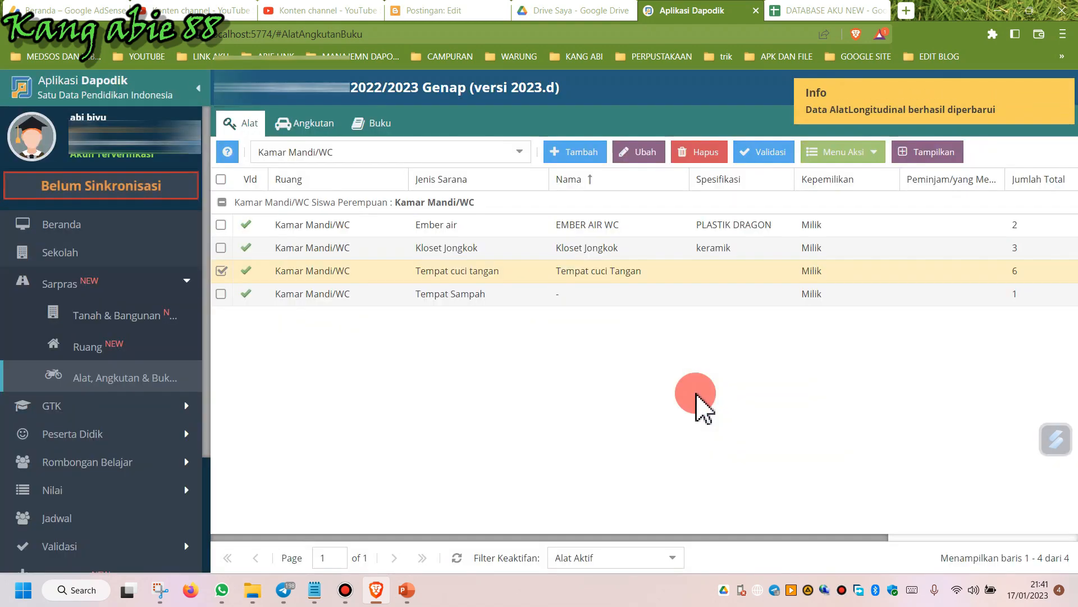
Set the Tempat Sampah tool's periodic total count to 3 and save.
left_click(539, 300)
left_click(868, 153)
left_click(862, 172)
double_click(472, 282)
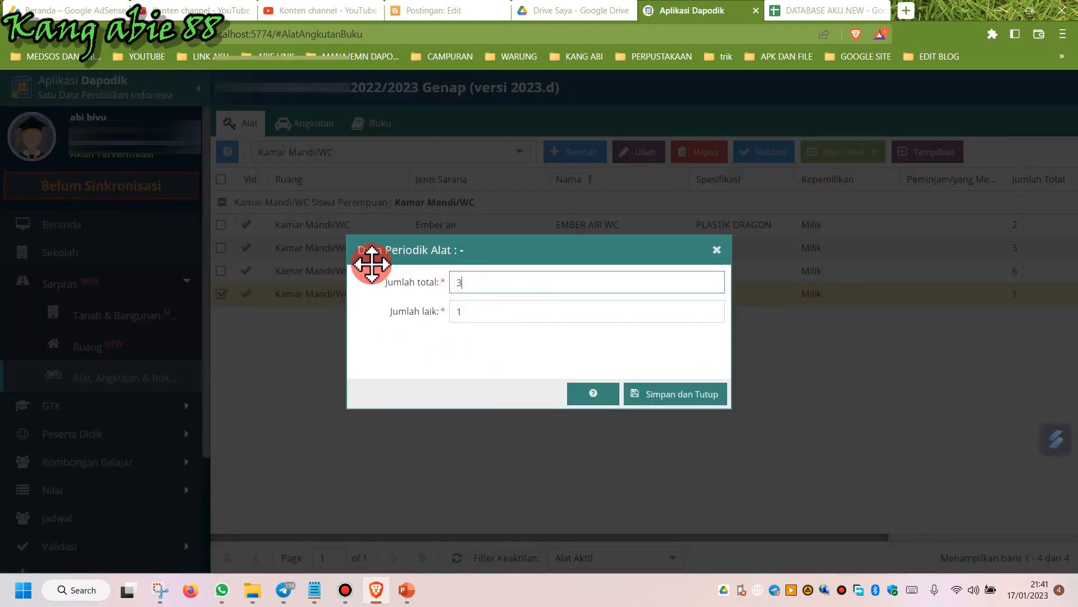
type("3")
left_click(676, 395)
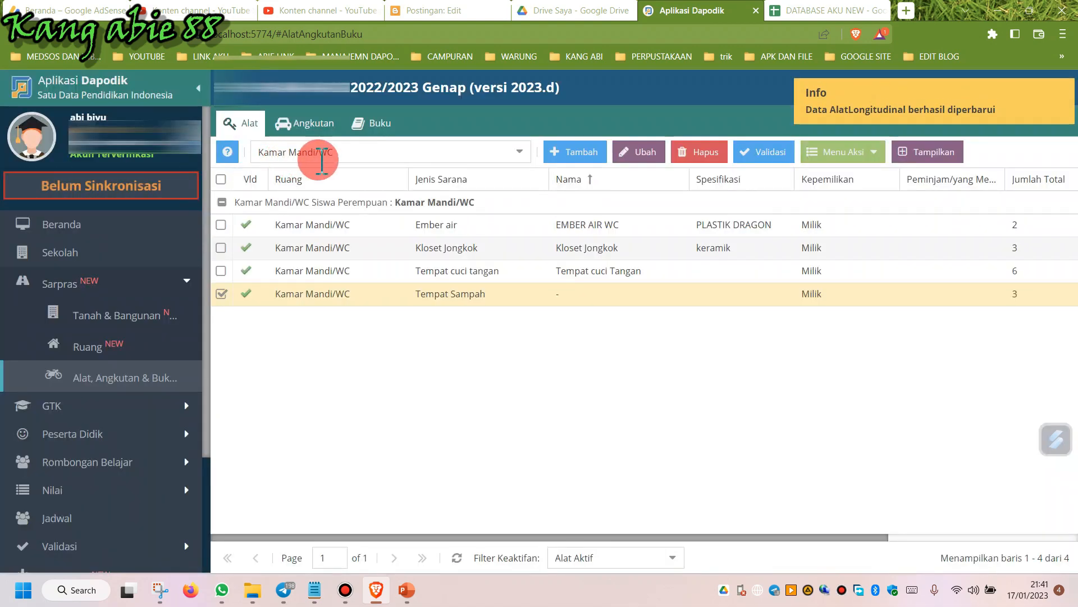
Check the tools outside rooms, the vehicles list and the school's book list.
left_click(519, 151)
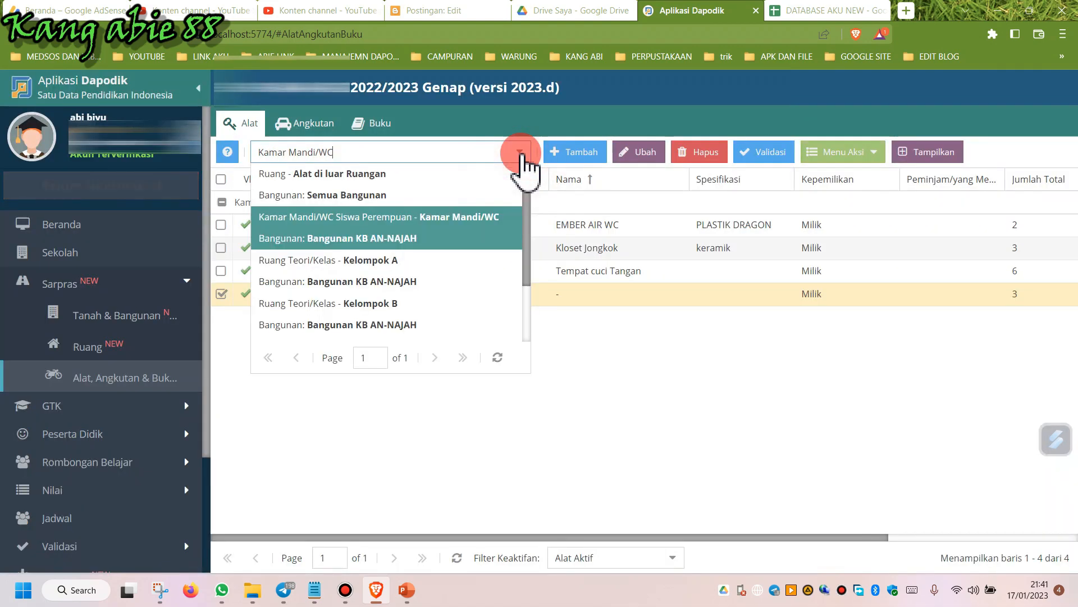
left_click(393, 175)
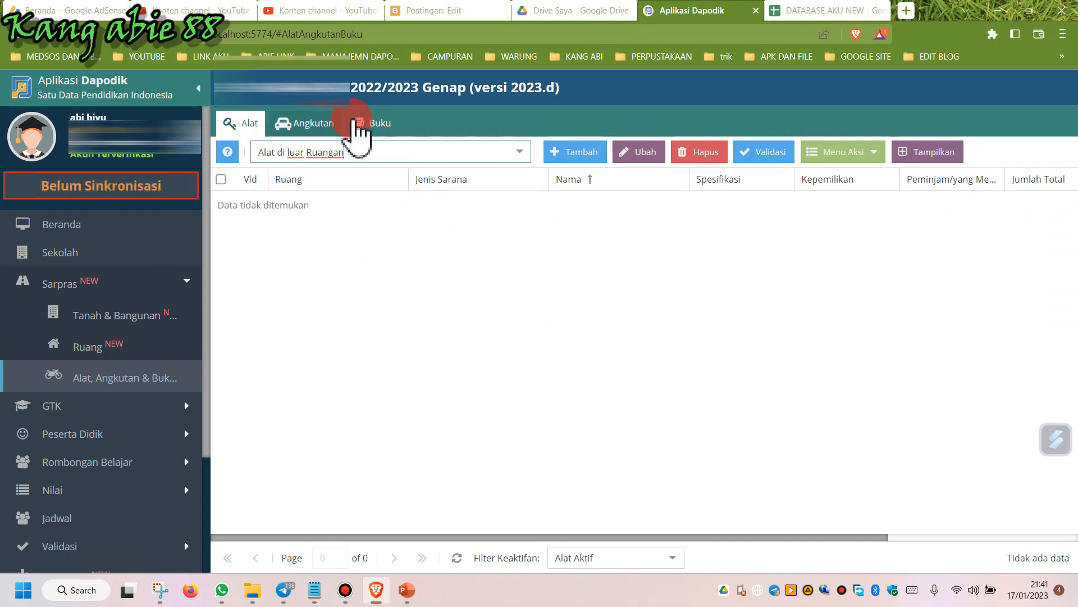
left_click(304, 125)
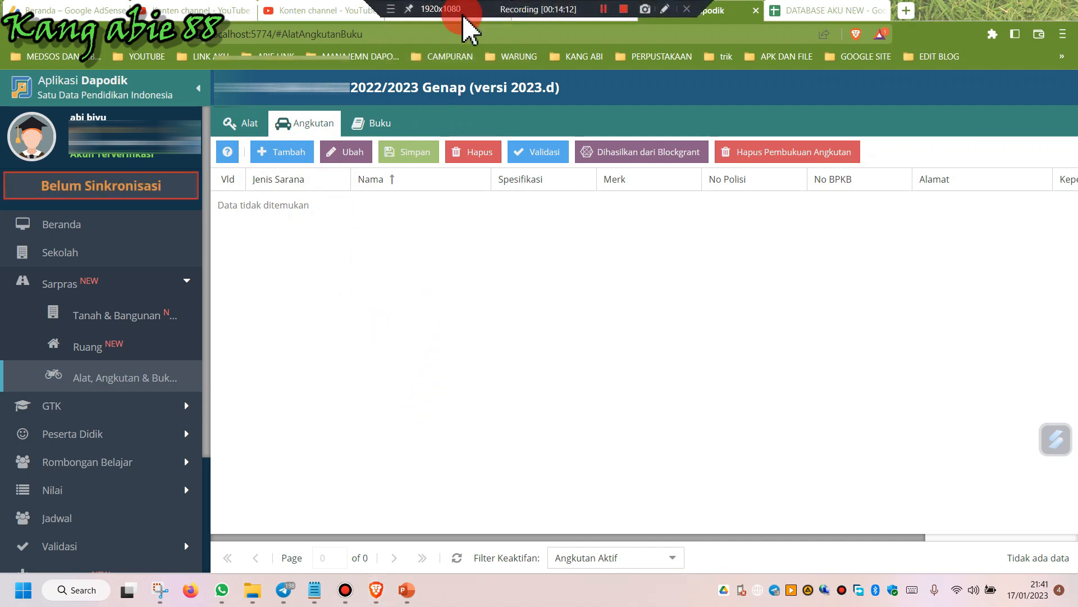
left_click(385, 122)
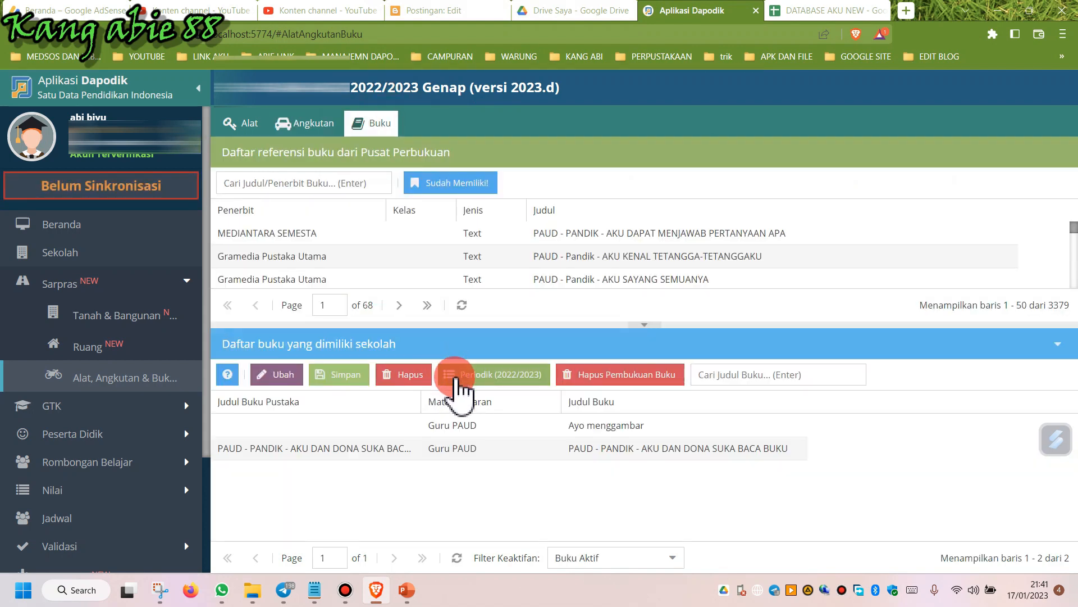
left_click(456, 184)
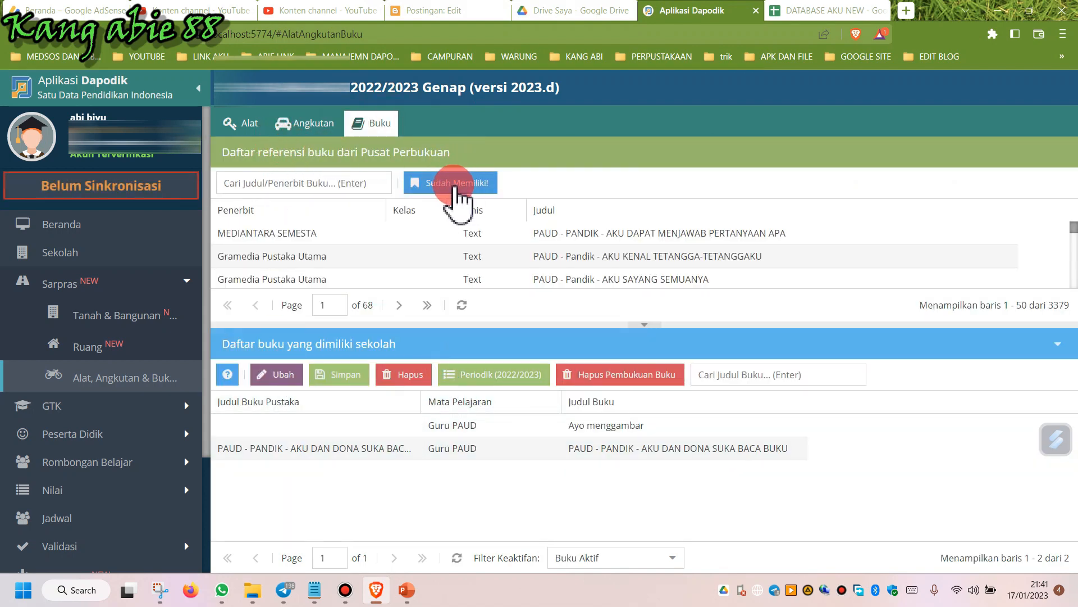
left_click(331, 179)
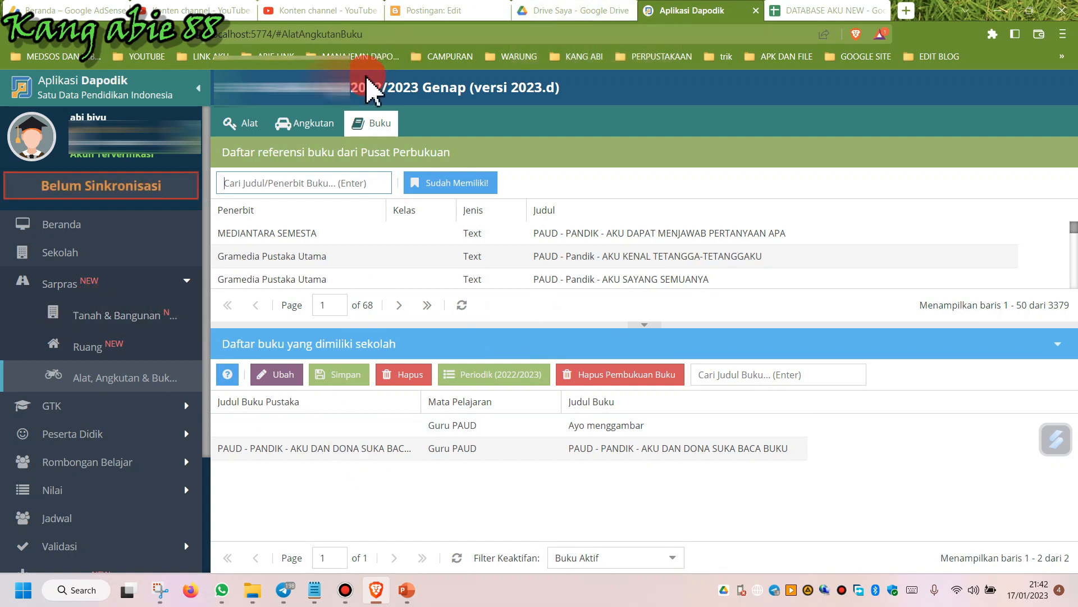
Run local validation and review the Sarpras validation results.
scroll(144, 371, "down", 2)
left_click(140, 393)
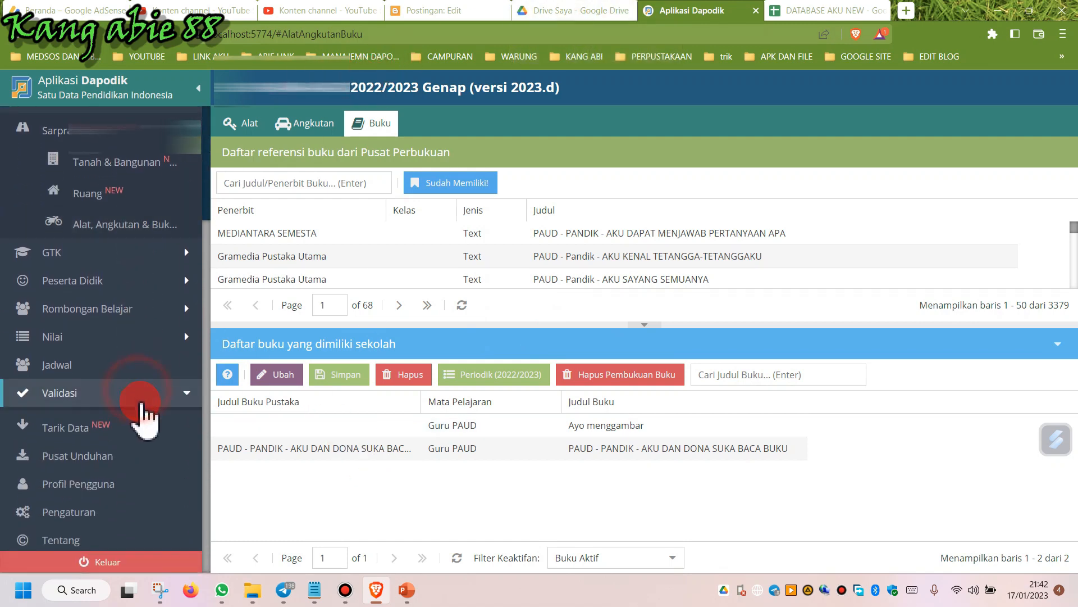
left_click(124, 430)
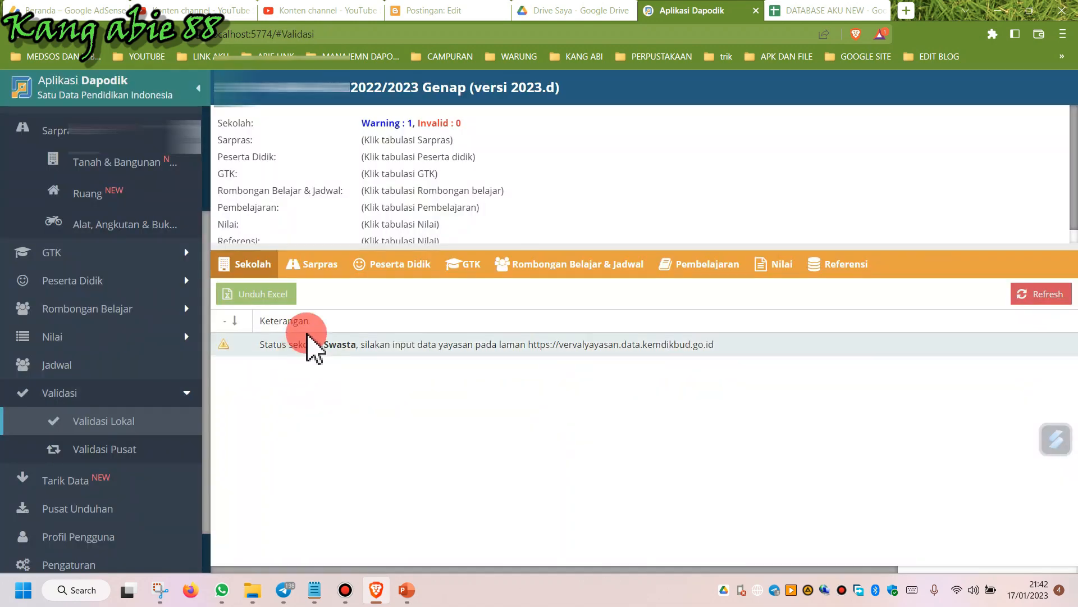
left_click(323, 267)
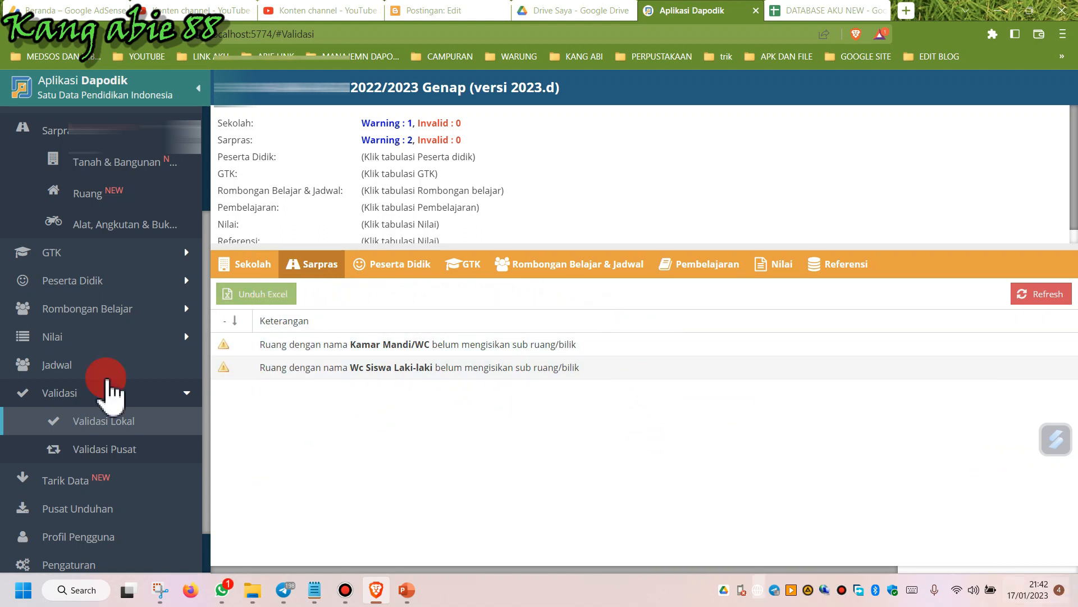
Switch to the PowerPoint presentation.
left_click(406, 589)
mouse_move(541, 12)
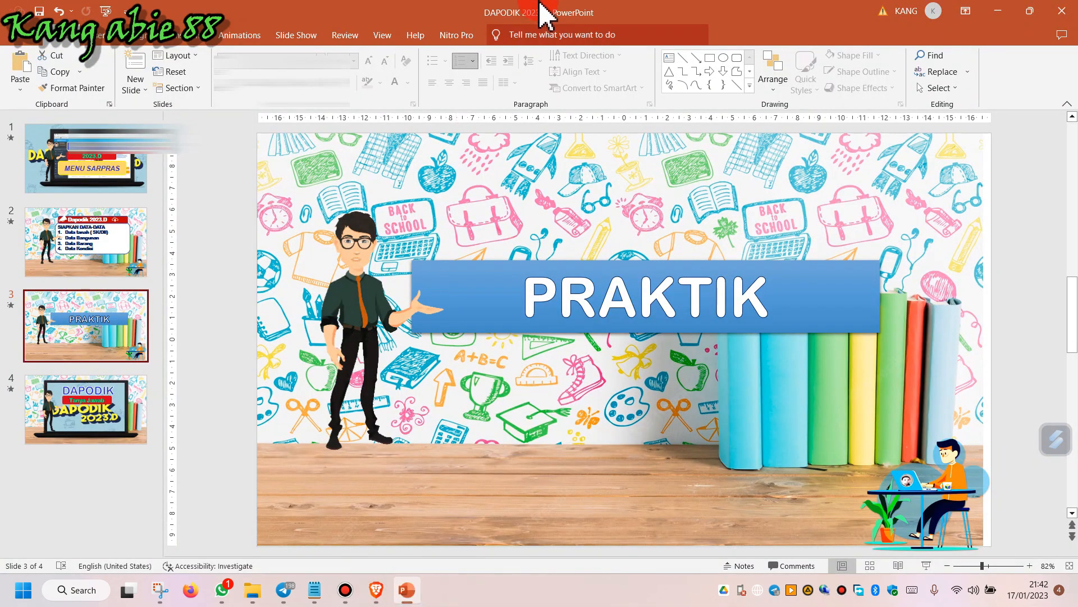